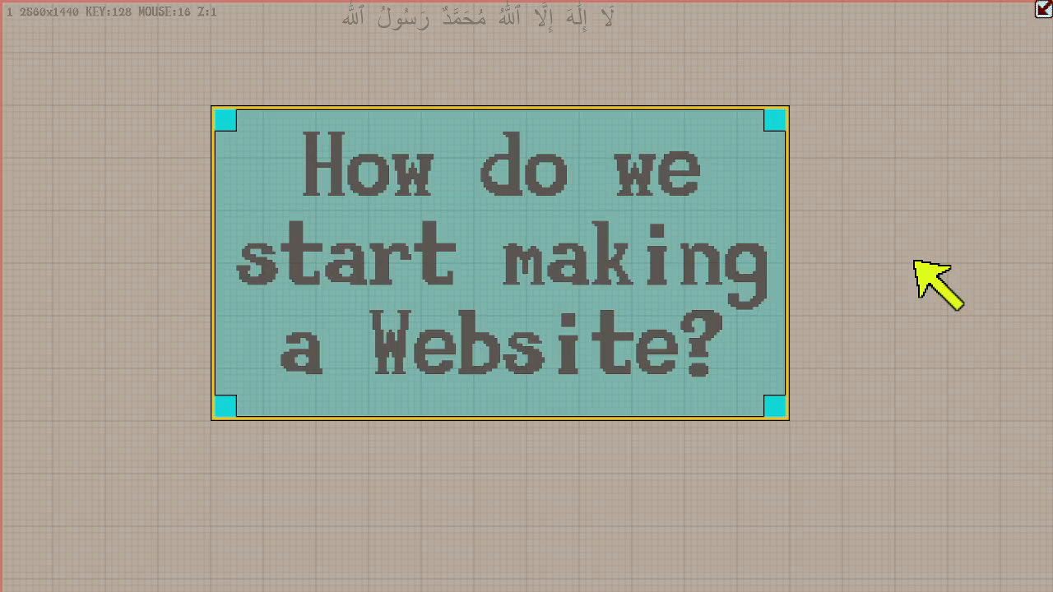
- Delete the text box about making a website, set the keyboard grid step to 256, and add a new square box
key(Delete)
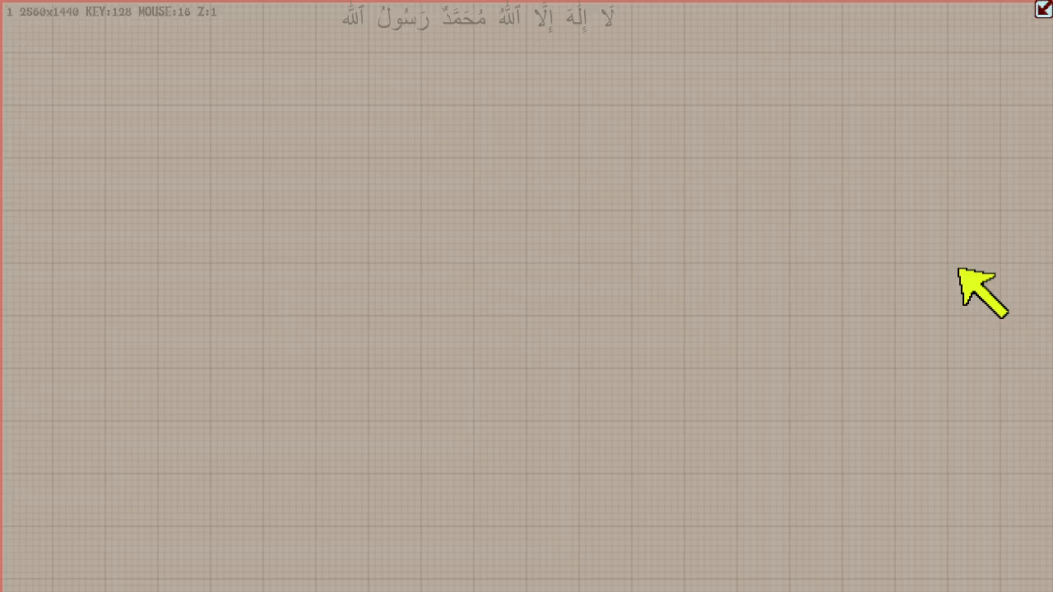
key(plus)
key(space)
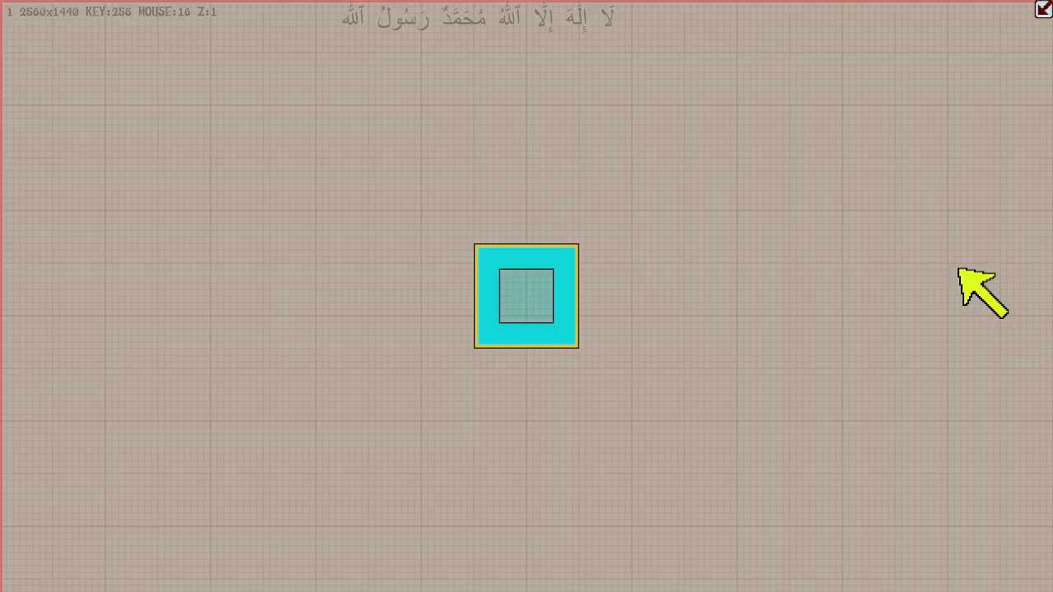
- Switch to move mode and move the new box up to the canvas's upper edge
key(g)
key(Up)
key(Up)
key(Up)
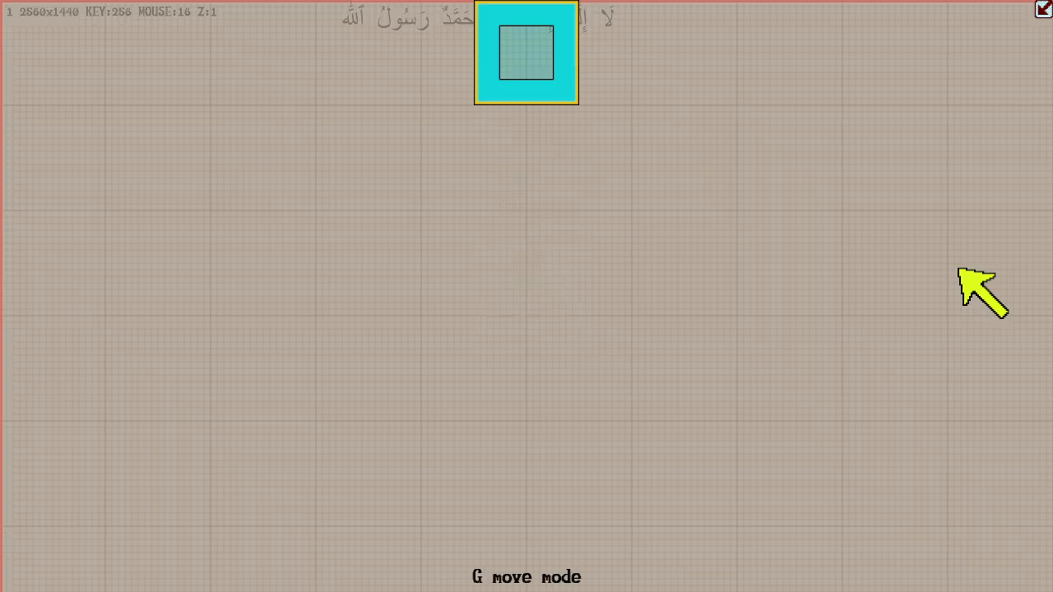
- Move the box across the canvas in 256-unit steps, ending two cells from the left edge and one cell from the upper edge
key(Left)
key(Down)
key(Down)
key(Left)
key(Left)
key(Up)
key(Left)
key(Right)
key(Right)
key(Right)
key(Right)
key(Right)
key(Right)
key(Right)
key(Left)
key(Left)
key(Left)
key(Left)
key(Left)
key(Left)
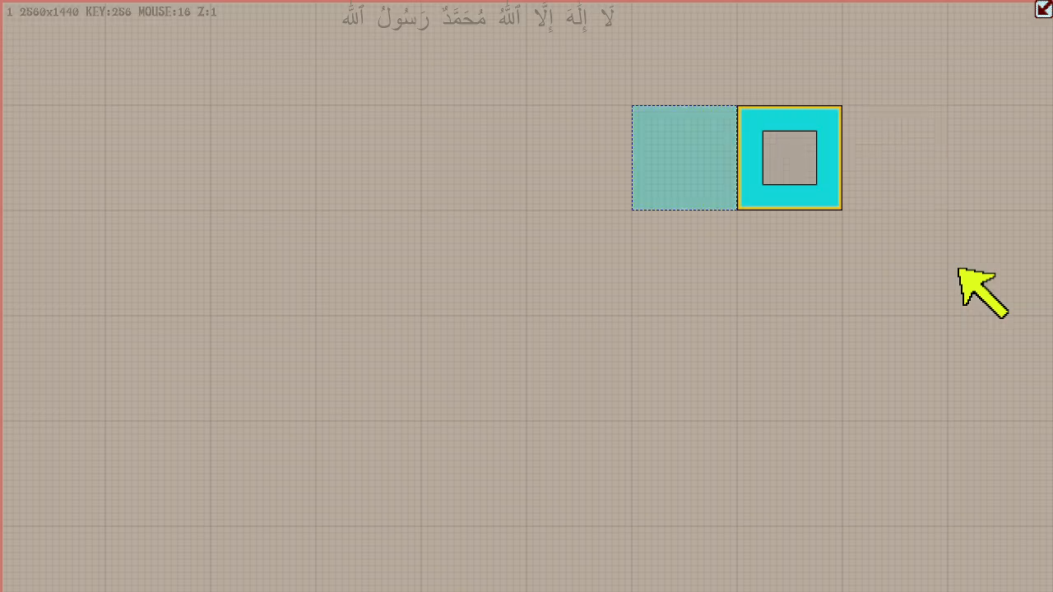
key(Left)
key(Right)
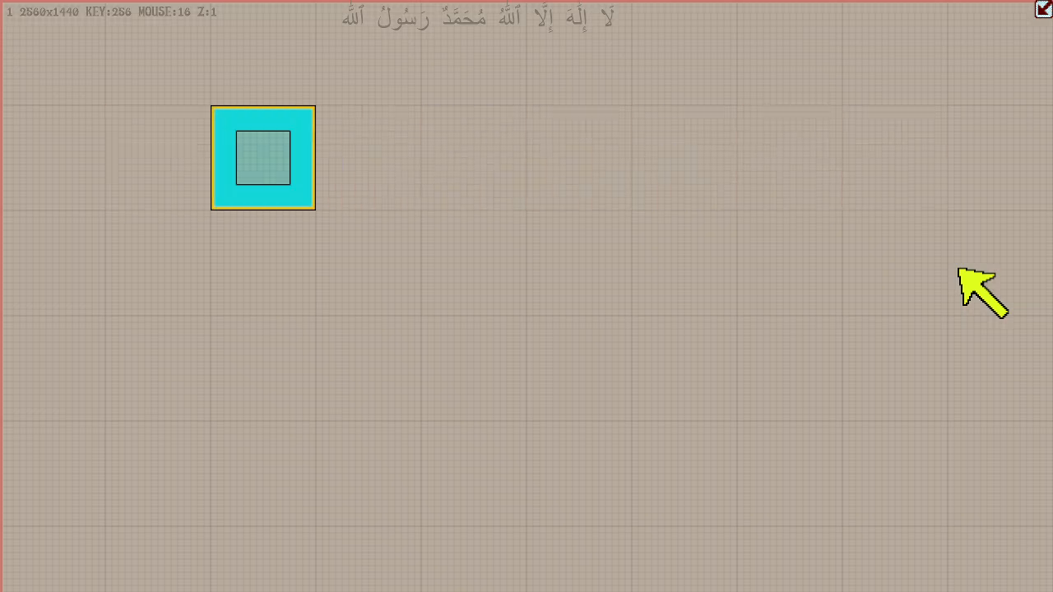
- Cycle the keyboard grid step through larger and smaller sizes, ending at 8
key(plus)
key(minus)
key(minus)
key(equal)
key(equal)
key(minus)
key(minus)
key(equal)
key(equal)
key(minus)
key(minus)
key(minus)
key(minus)
key(minus)
key(minus)
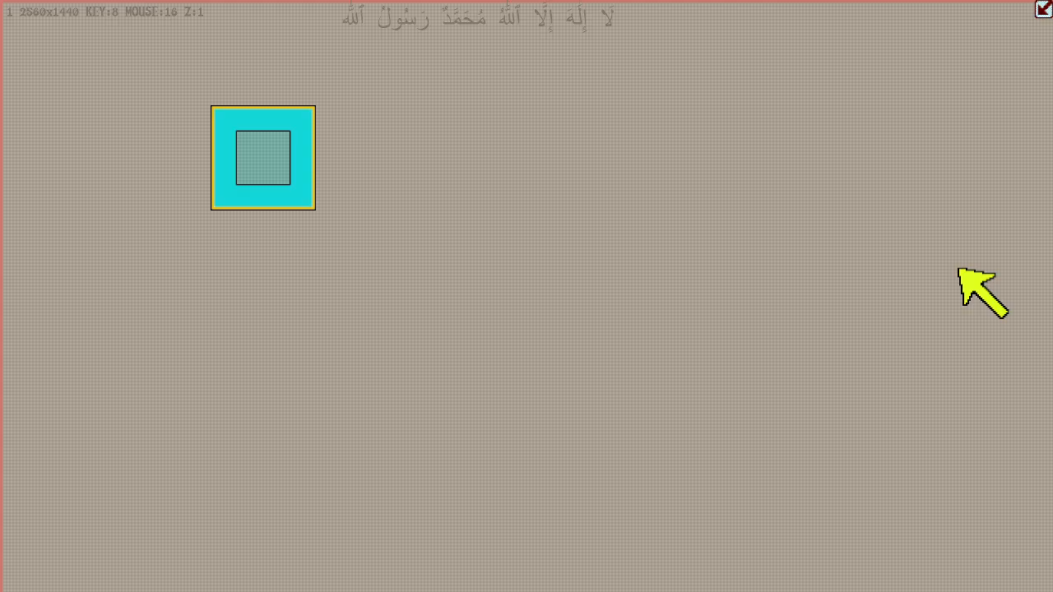
- Nudge the box down and left in 8-unit steps, then back right and partly up
key(Down)
key(Down)
key(Down)
key(Down)
key(Left)
key(Left)
key(Left)
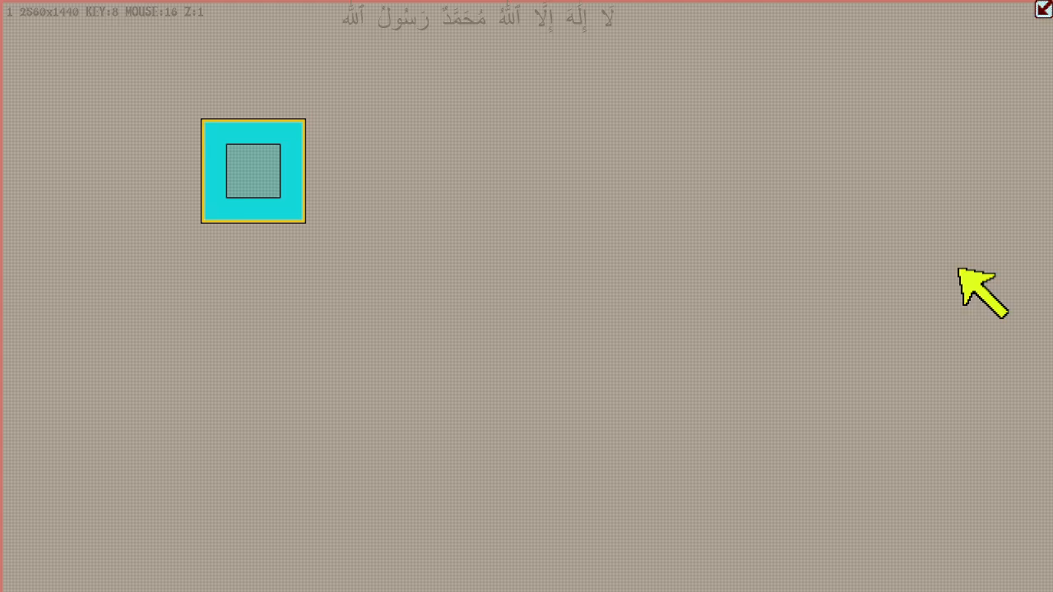
key(Right)
key(Right)
key(Right)
key(Up)
key(Up)
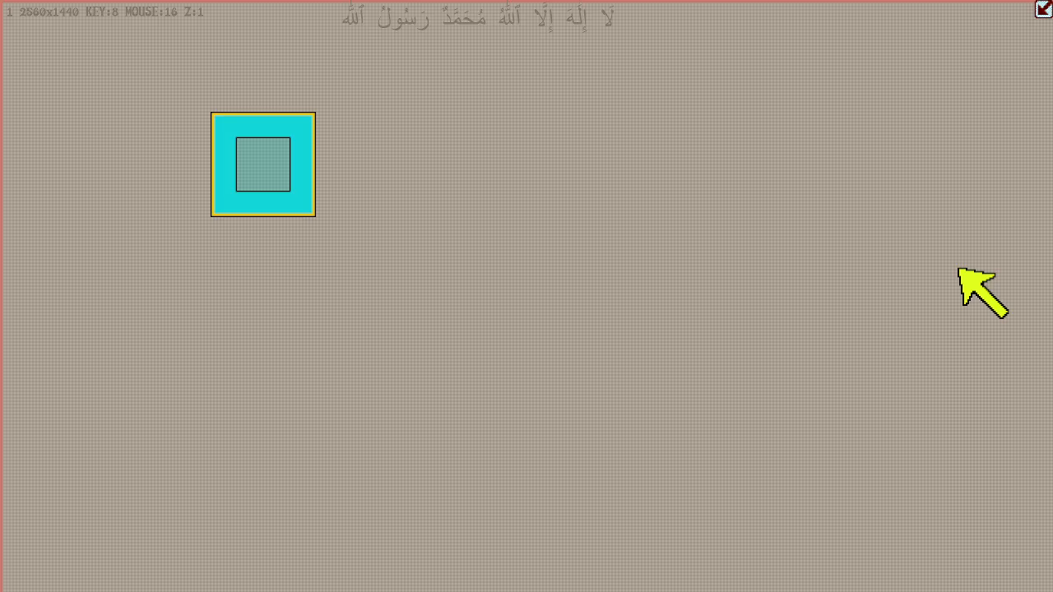
- Nudge the box a few 8-unit steps left and up, slightly past the 256-grid corner
key(Left)
key(Left)
key(Left)
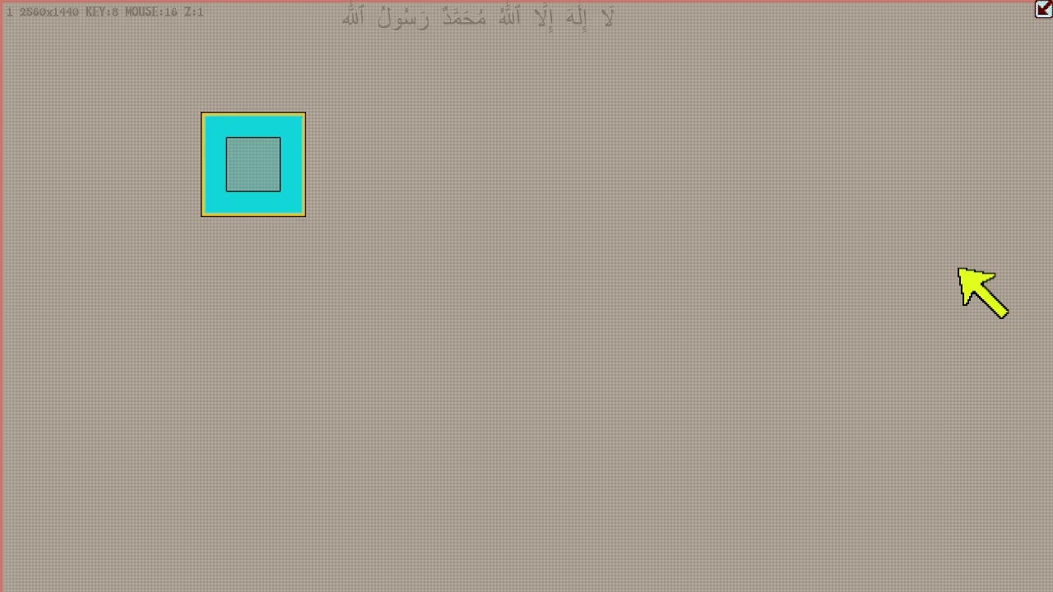
key(Up)
key(Up)
key(Up)
key(Right)
key(Right)
key(Left)
key(Left)
key(Left)
- Raise the keyboard grid step from fine nudging to 128
key(plus)
key(plus)
key(plus)
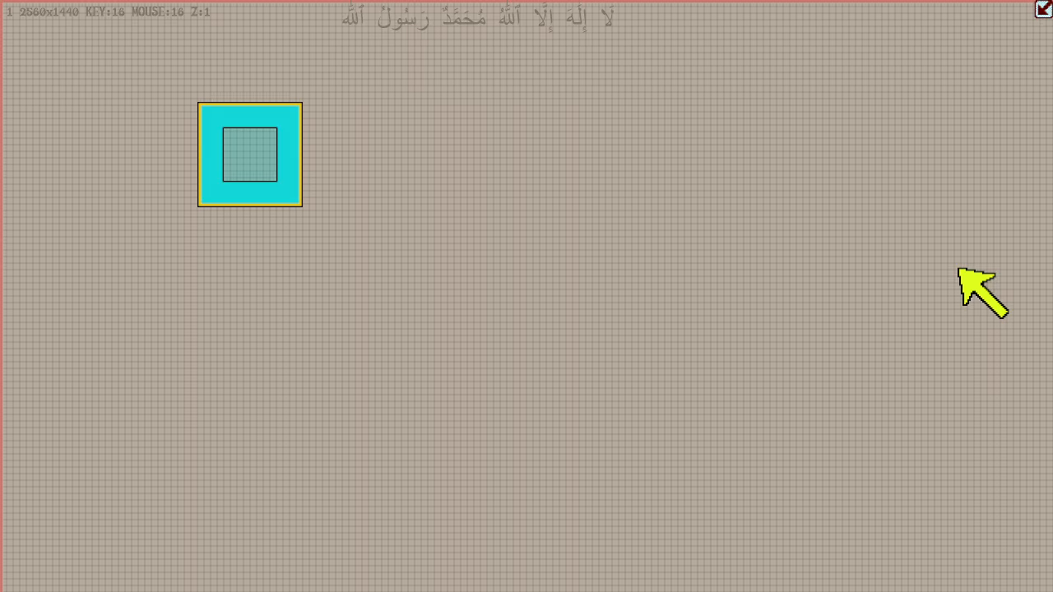
key(plus)
- Move the box in 128-unit steps onto the grid, two cells from the left edge and two cells from the upper edge
key(Left)
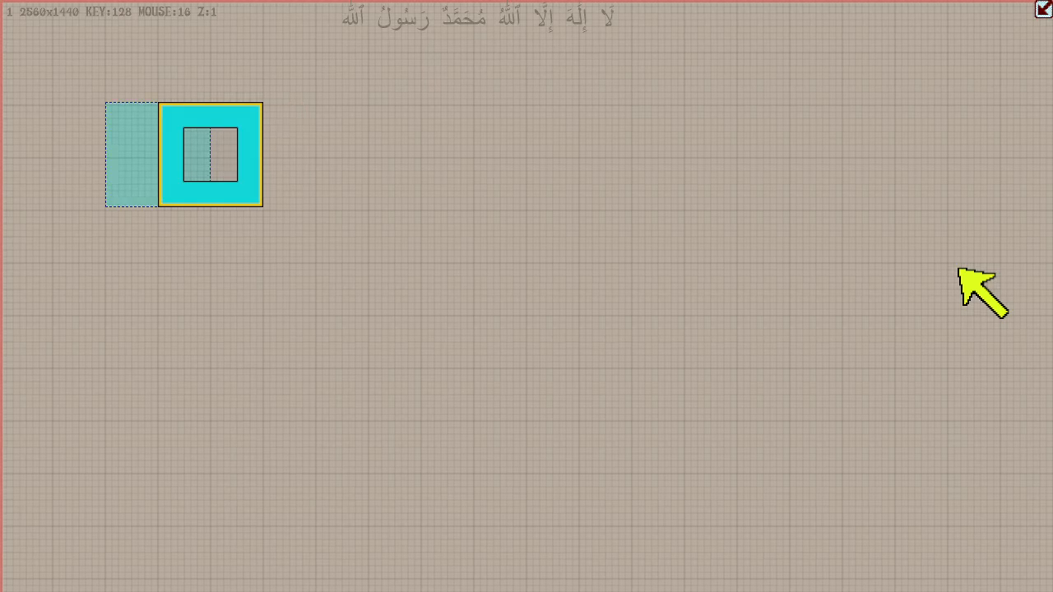
key(Left)
key(Up)
key(Down)
key(Right)
key(Right)
key(Right)
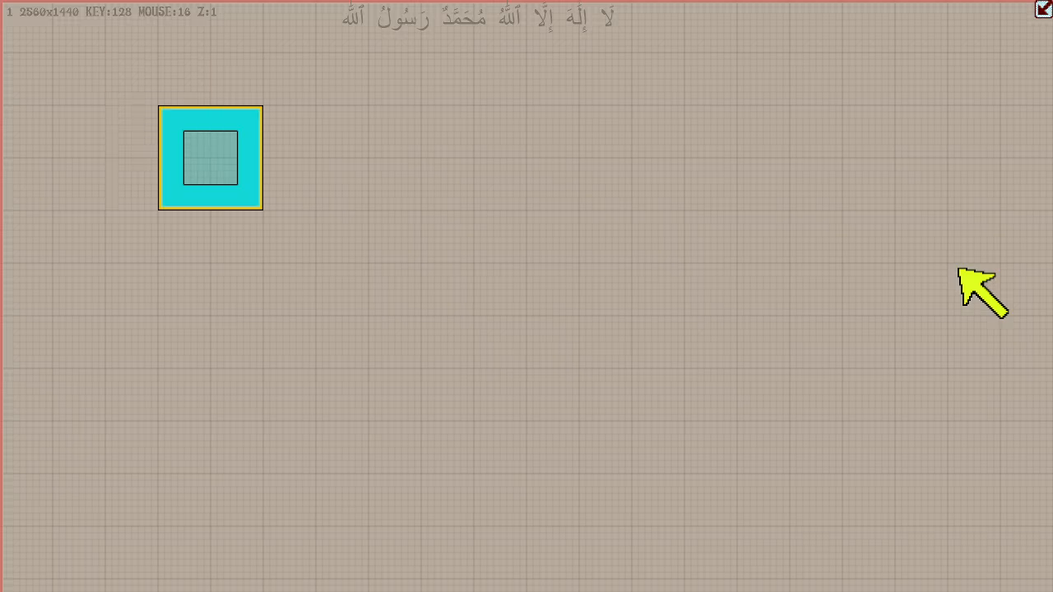
key(Left)
key(Left)
key(Left)
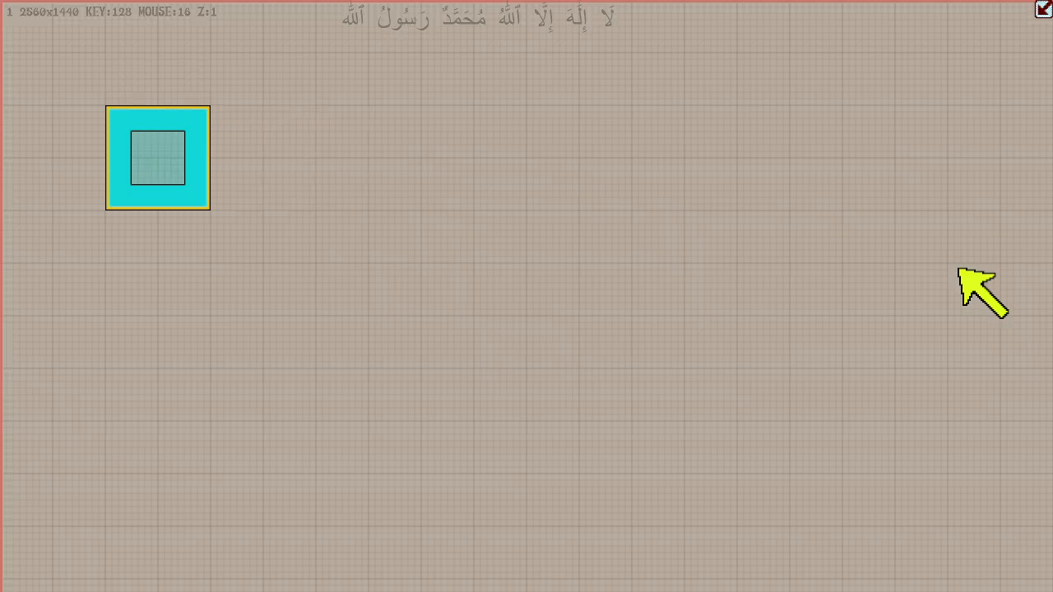
- Set the keyboard grid step to 256 and move the box right and back again
key(plus)
key(Right)
key(Right)
key(Right)
key(Right)
key(Left)
key(Left)
key(Left)
key(Left)
- Set the keyboard grid step to 64 and switch to edge mode with the box's lower-right edges active
key(minus)
key(minus)
key(e)
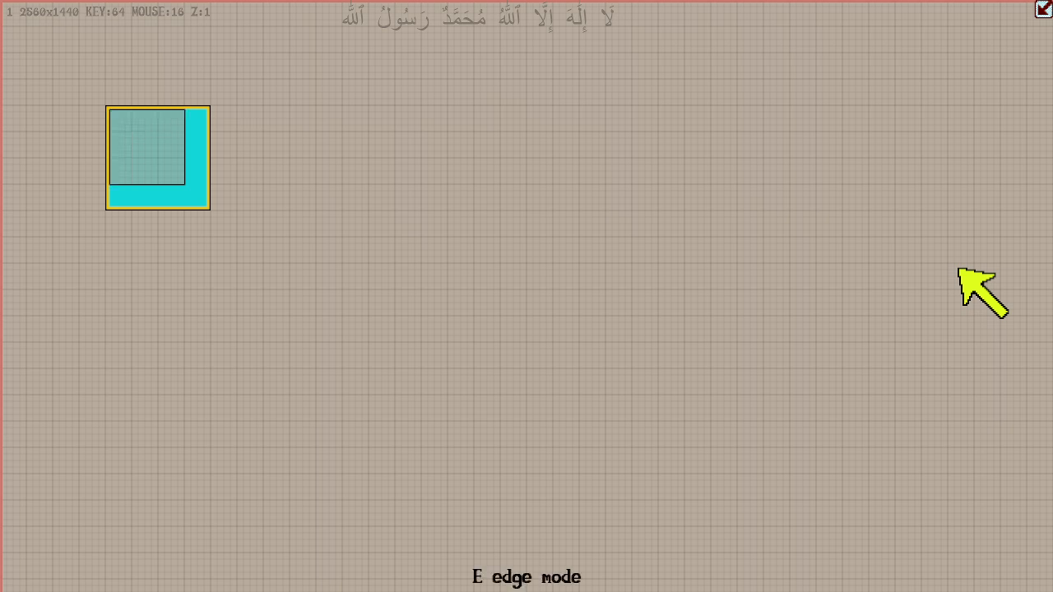
key(e)
key(e)
key(e)
key(e)
key(e)
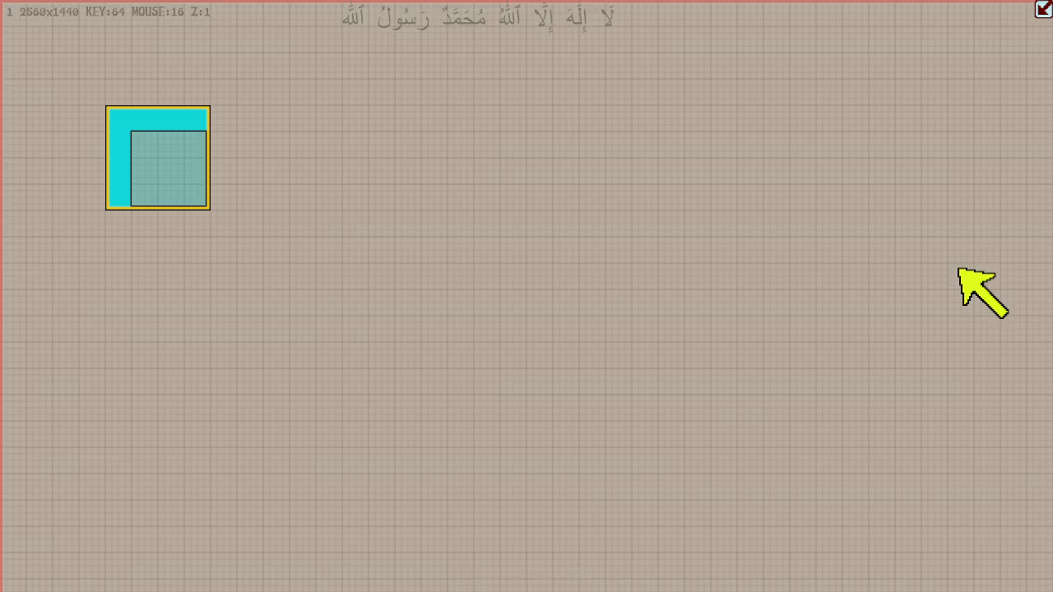
key(e)
- Resize the box from its lower-right edges to nine by six 64-unit cells
key(Right)
key(Right)
key(Right)
key(Right)
key(Right)
key(Right)
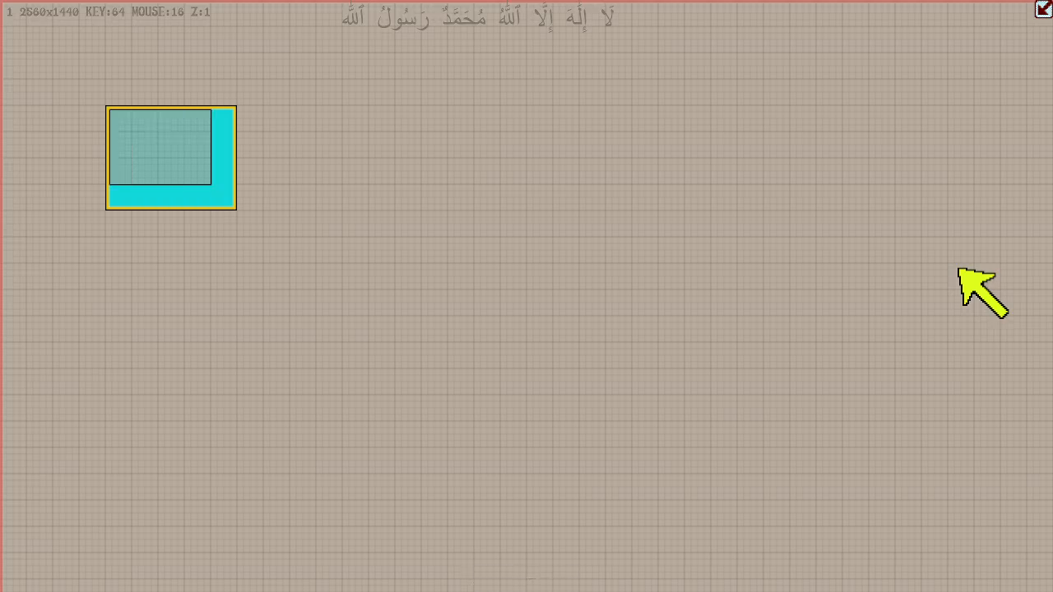
key(Down)
key(Down)
key(Down)
key(Down)
key(Down)
key(Down)
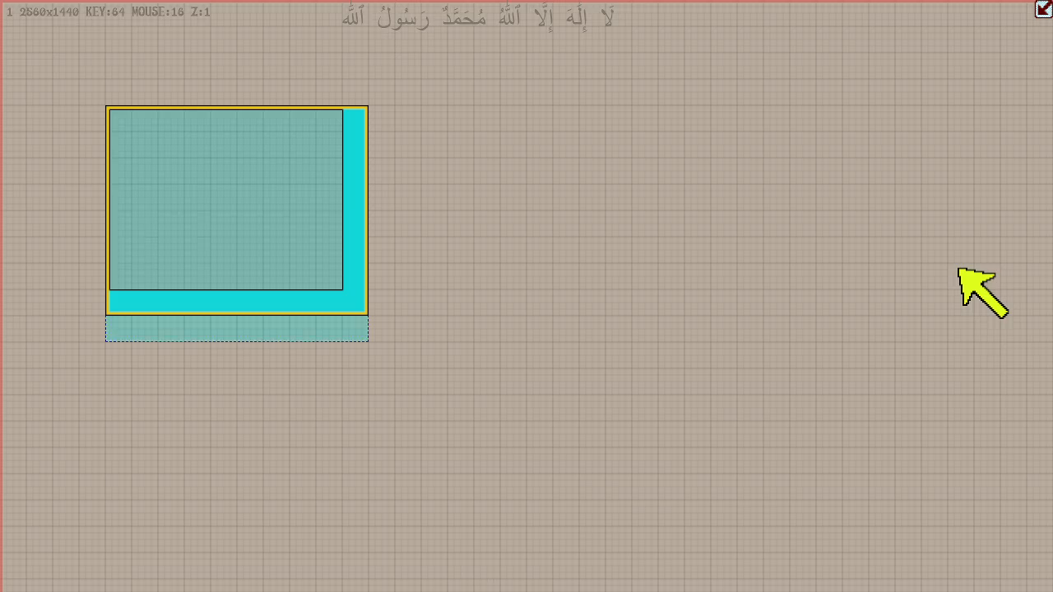
key(Left)
key(Left)
key(Left)
key(Up)
key(Up)
key(Up)
key(Up)
key(Right)
key(Right)
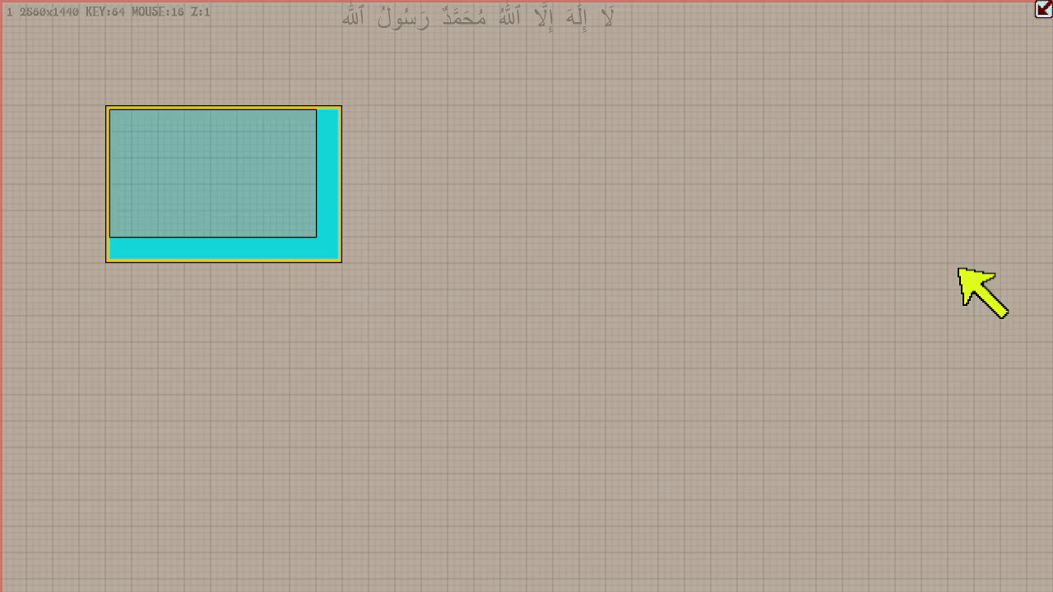
- Extend the box's upper-left edges outward and pull them back in
key(e)
key(Left)
key(Left)
key(Right)
key(Right)
key(Up)
key(Up)
key(Down)
key(Down)
- Alternate edge mode between the box's upper-left and lower-right edges, returning to the lower-right ones
key(e)
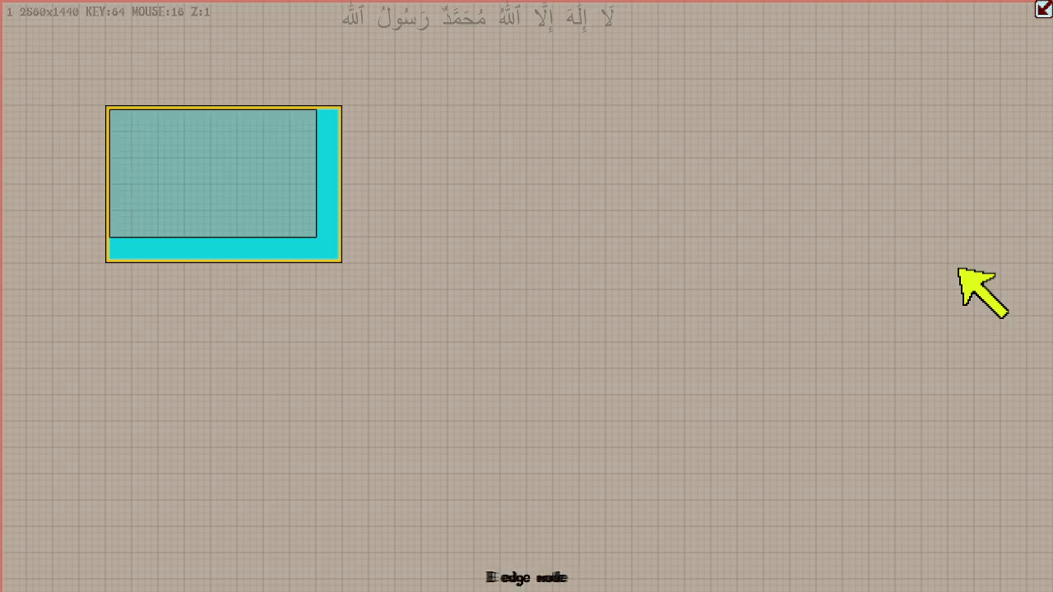
key(e)
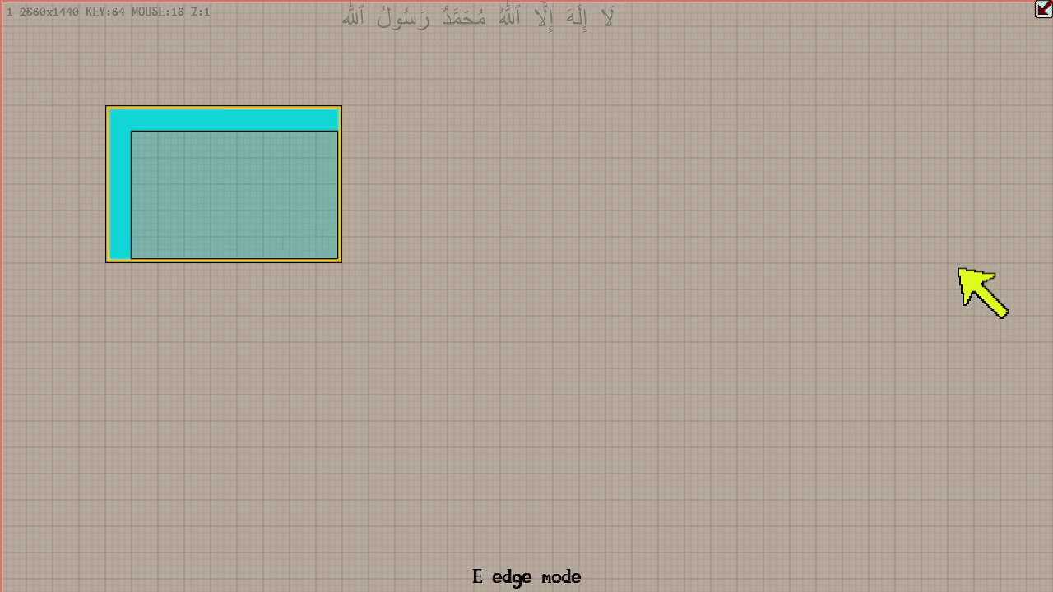
key(e)
- Activate the box's upper-left edges and resize the box to eight by seven 64-unit cells
key(e)
key(e)
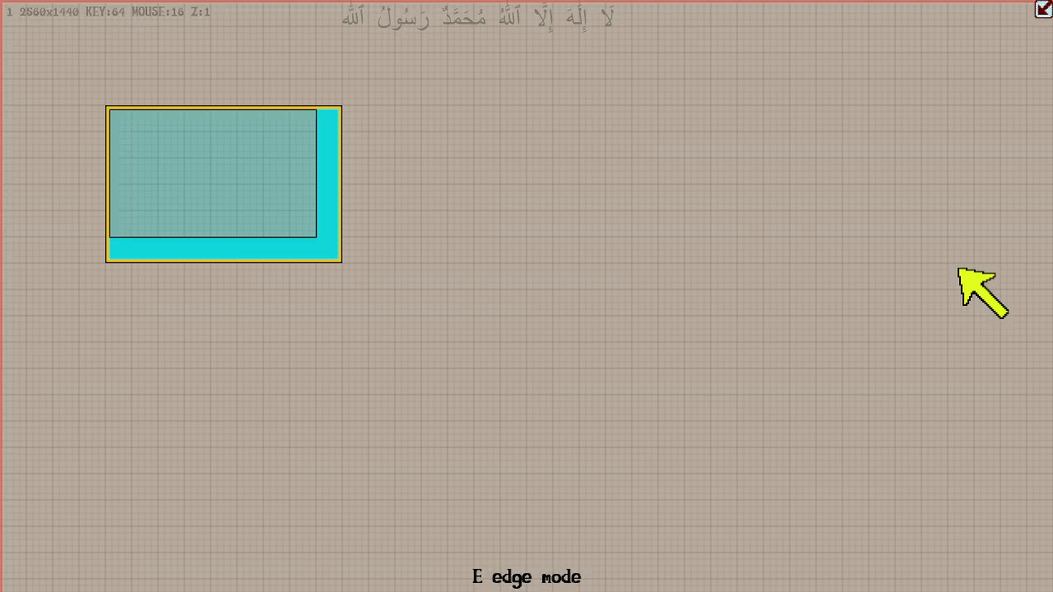
key(e)
key(Up)
key(Up)
key(Up)
key(Left)
key(Left)
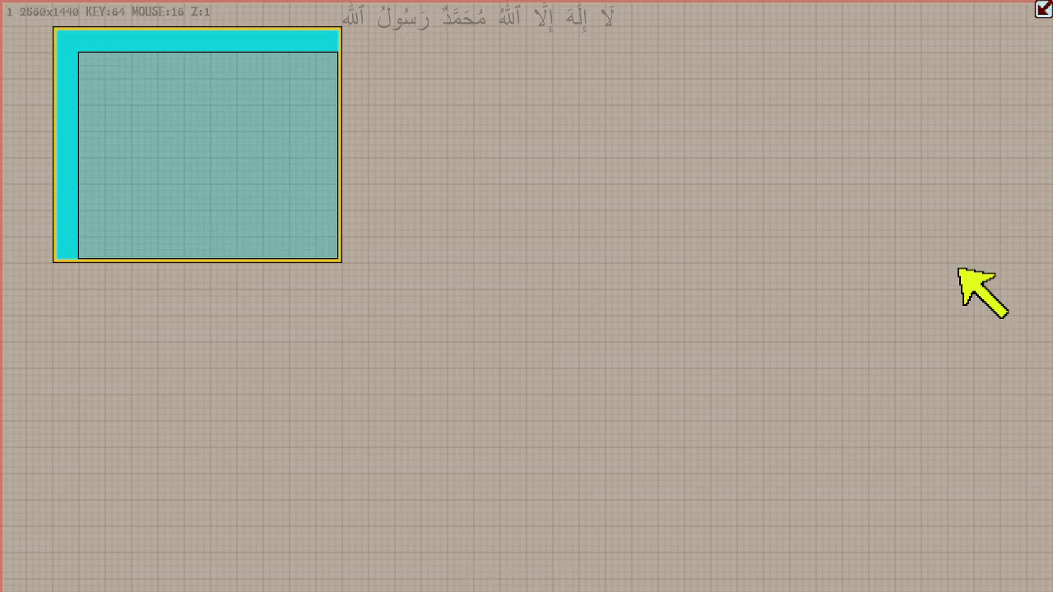
key(Down)
key(Down)
key(Right)
key(Right)
key(Right)
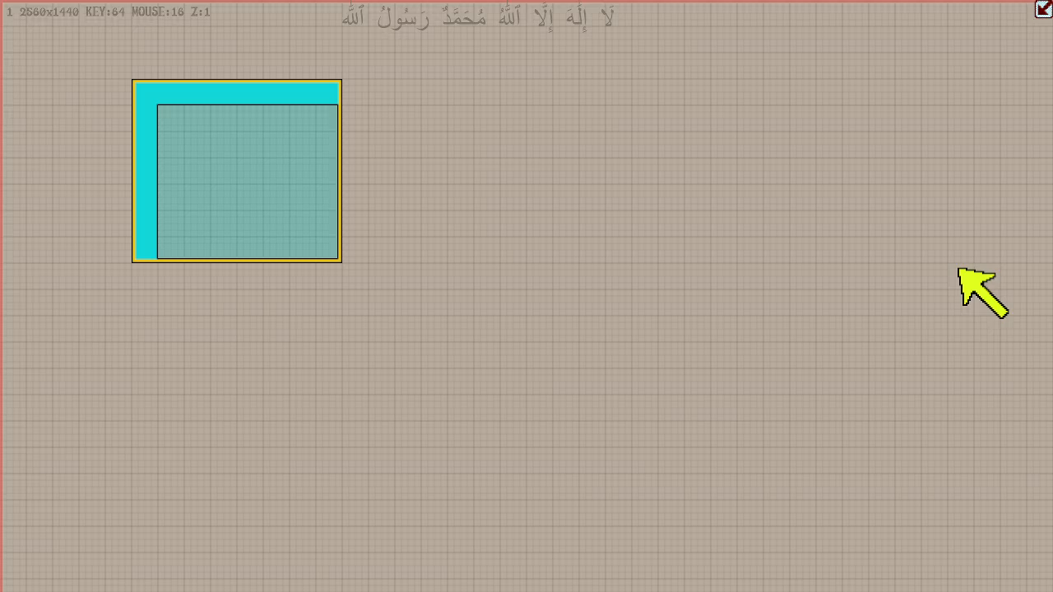
- Alternate the box between move mode and edge mode, finishing in move mode
key(g)
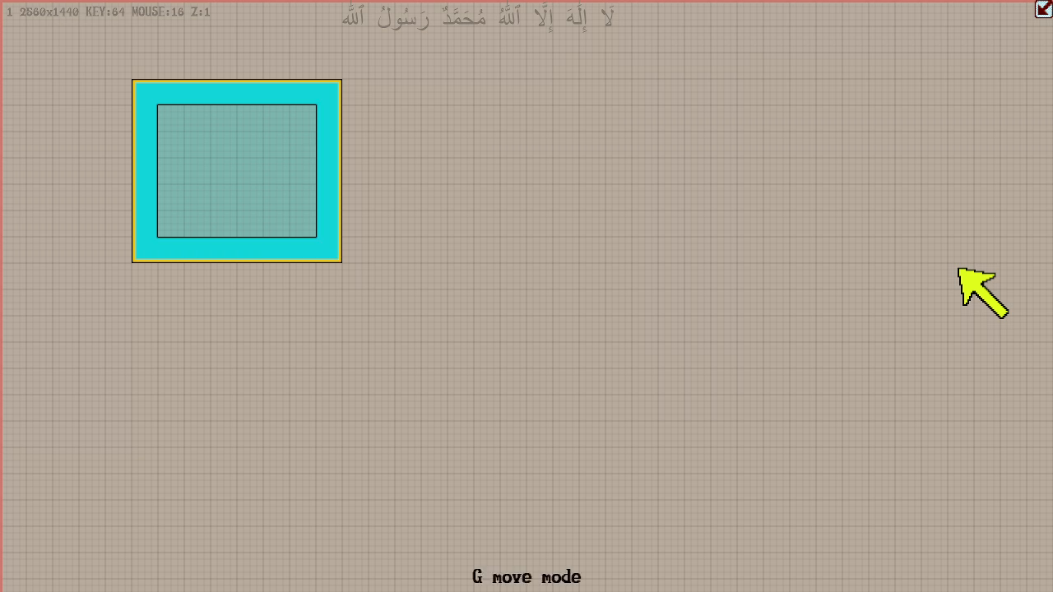
key(e)
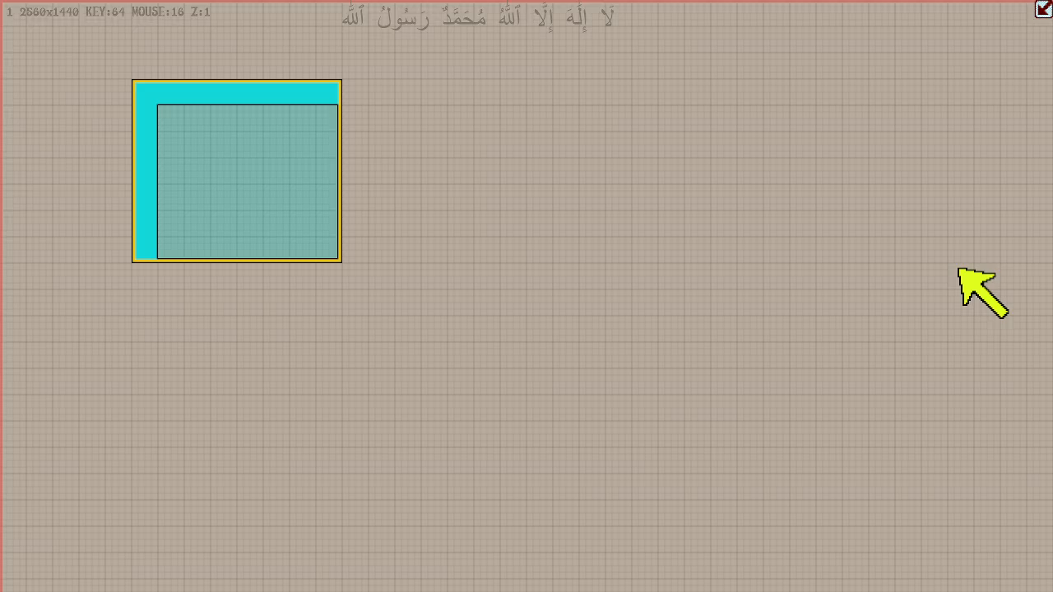
key(g)
key(e)
key(g)
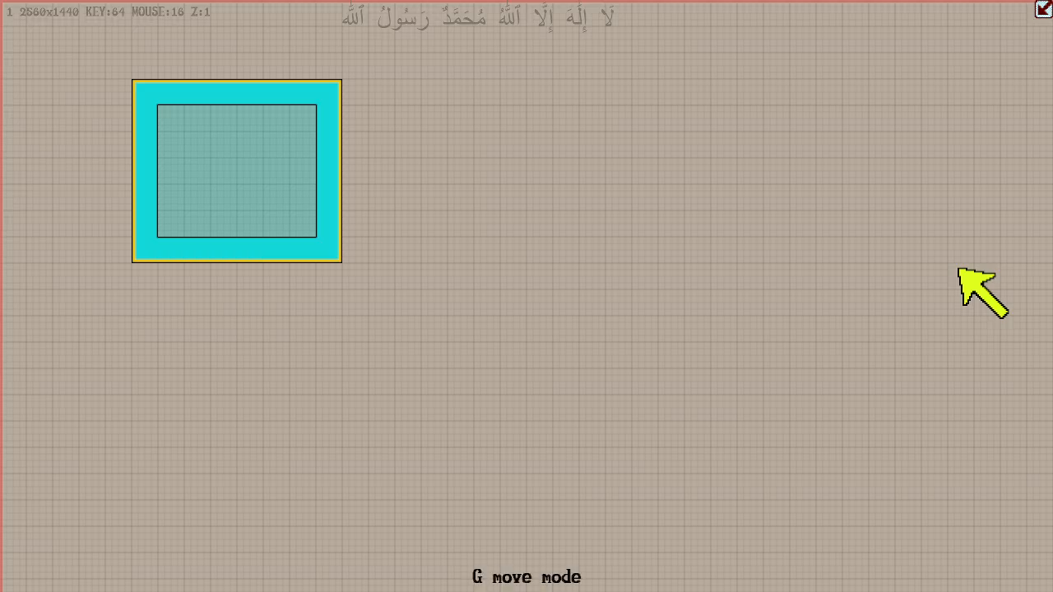
- Move the box around in 64-unit steps, ending three cells from both the left and upper canvas edges
key(Right)
key(Right)
key(Down)
key(Down)
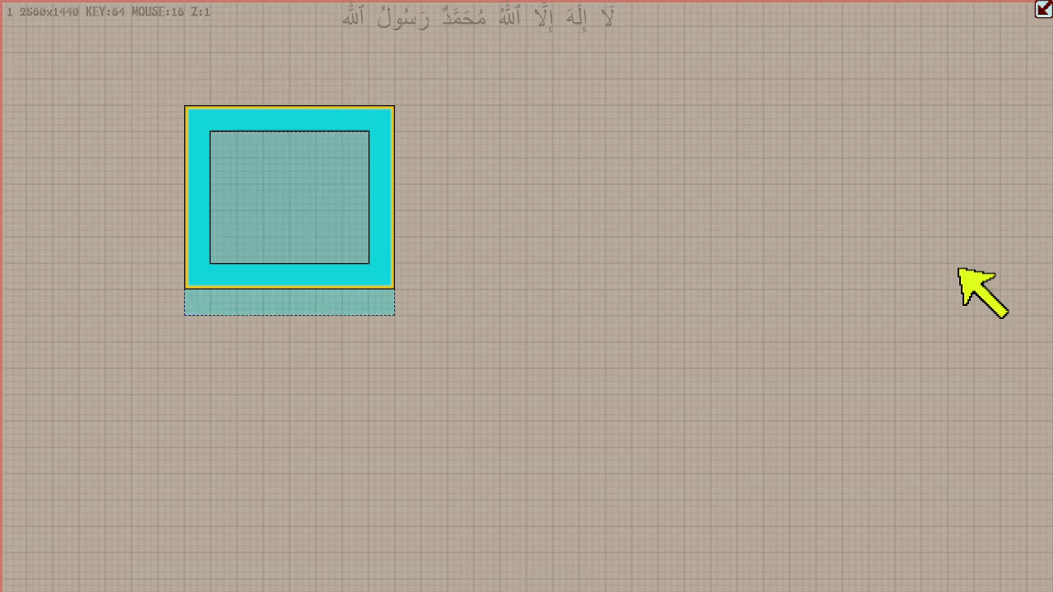
key(Left)
key(Left)
key(Up)
key(Left)
key(Up)
key(Left)
key(Right)
key(Left)
key(Down)
key(Right)
key(Up)
key(Left)
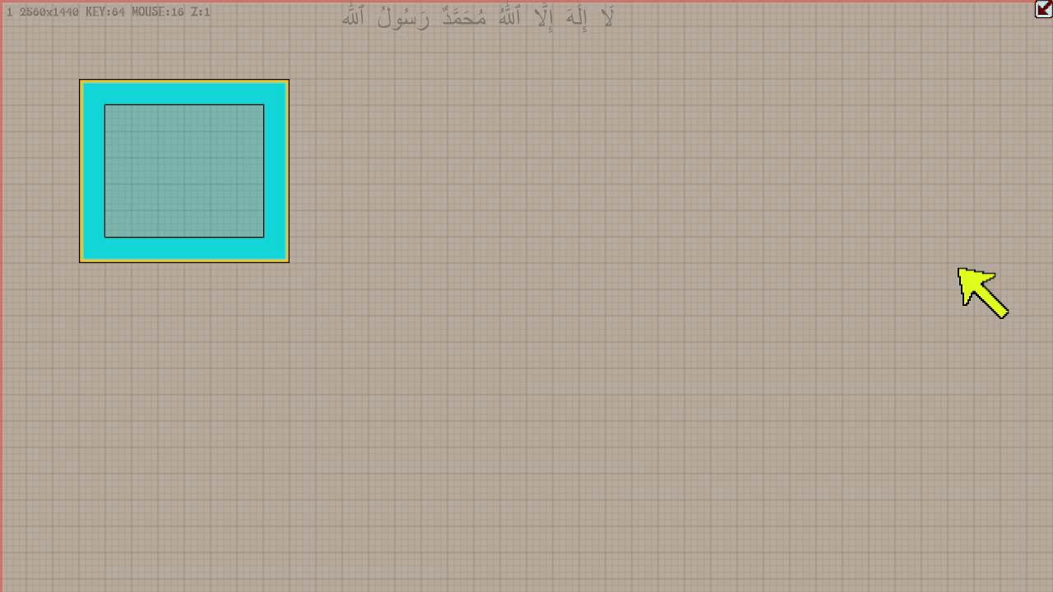
- Shift the box's left edge inward to make it seven by seven cells, then activate its lower-right edges
key(e)
key(Left)
key(Right)
key(Right)
key(Right)
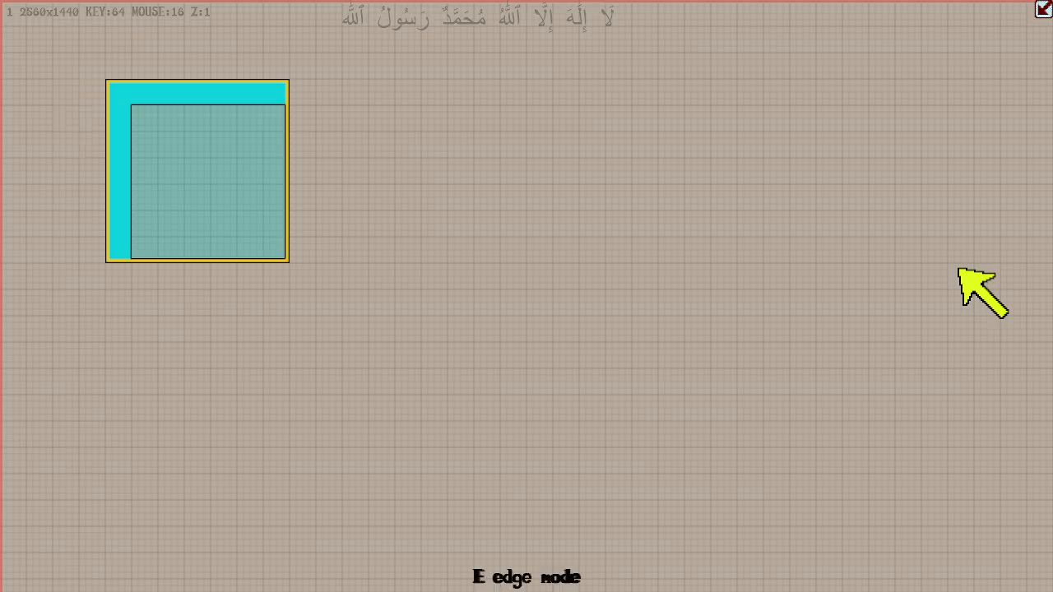
key(Left)
key(e)
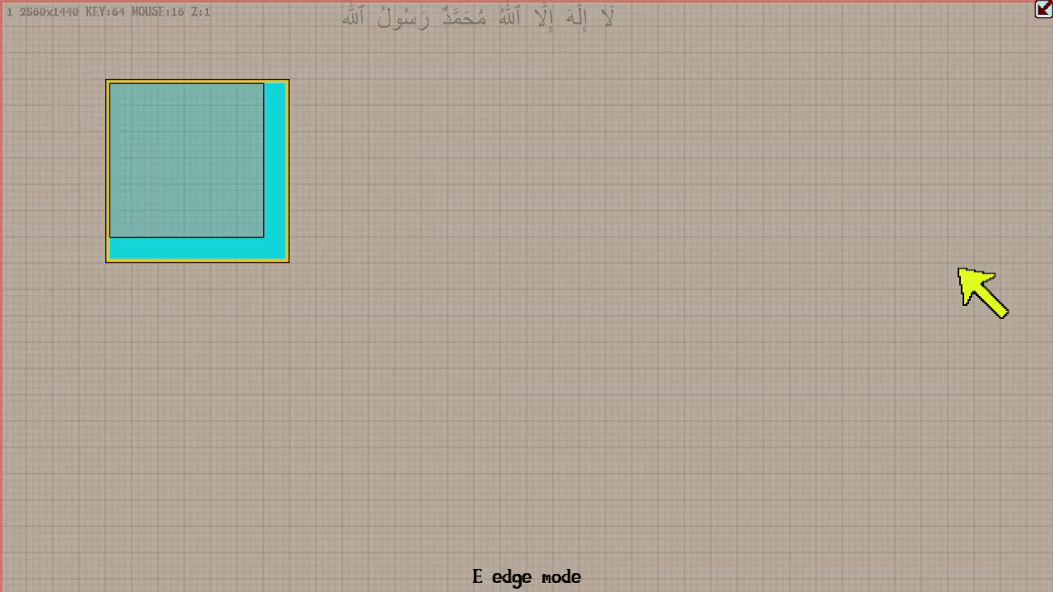
- Pull the box's lower-right edges inward to resize it to four by four 64-unit cells
key(e)
key(e)
key(Up)
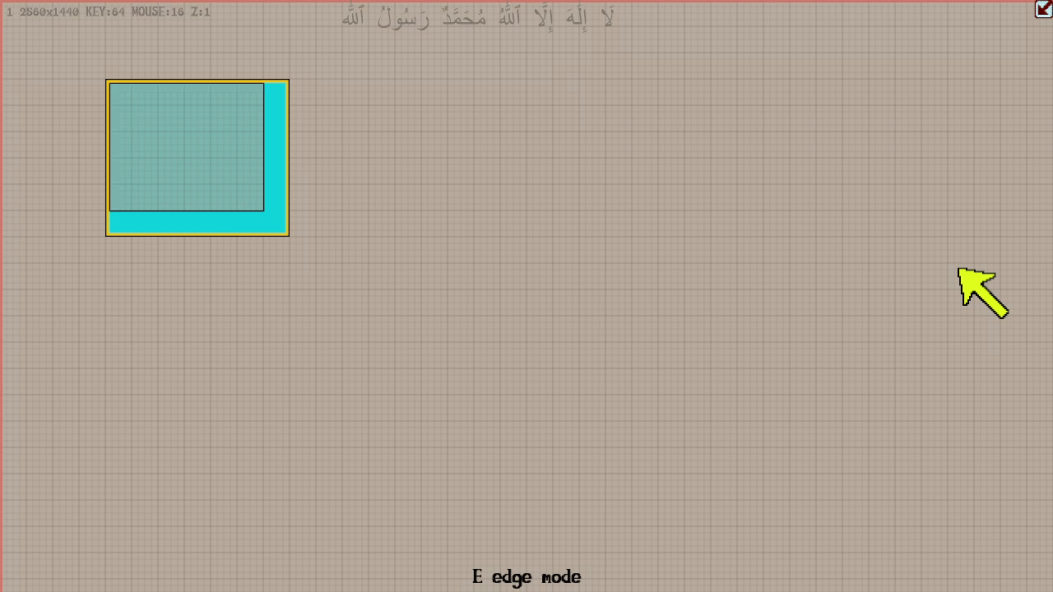
key(Up)
key(Up)
key(Left)
key(Left)
key(Left)
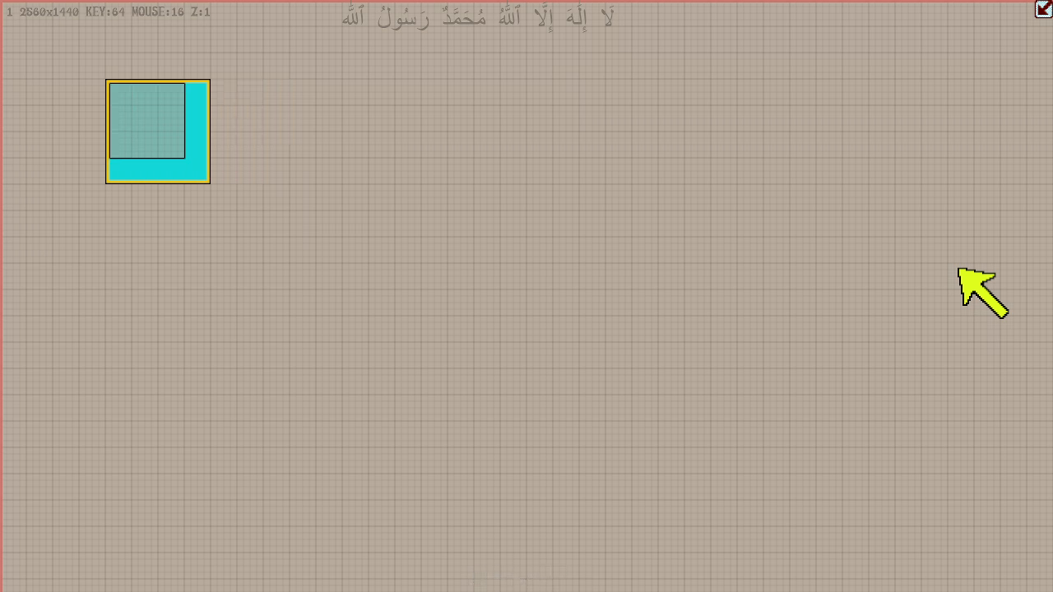
- In duplication mode, enlarge the box from its lower-right corner to about 10.5 by 11 cells, then shift it one cell up and left
key(d)
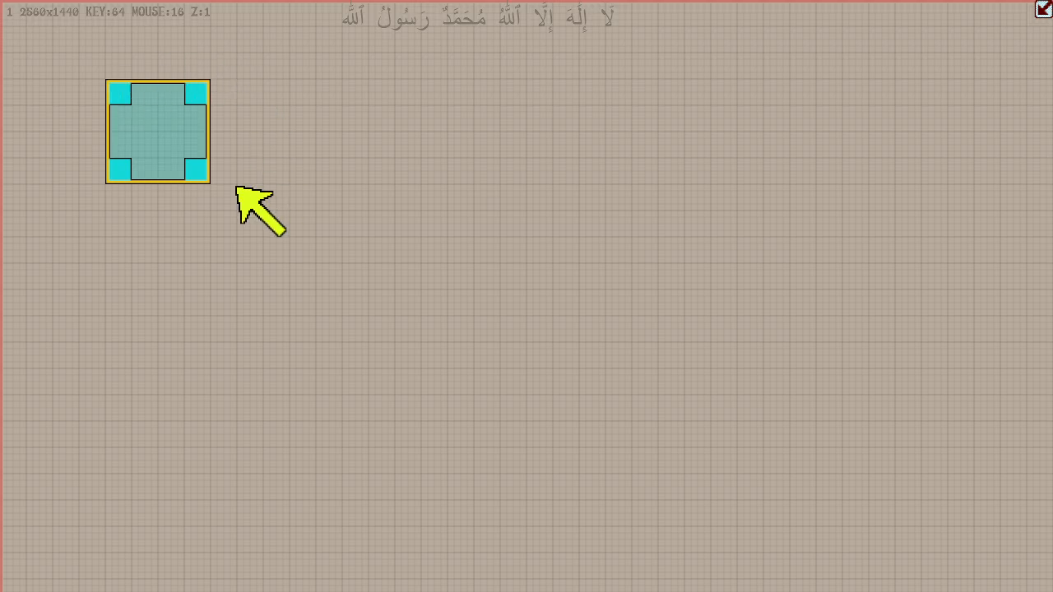
drag(199, 175, 361, 339)
drag(363, 339, 363, 359)
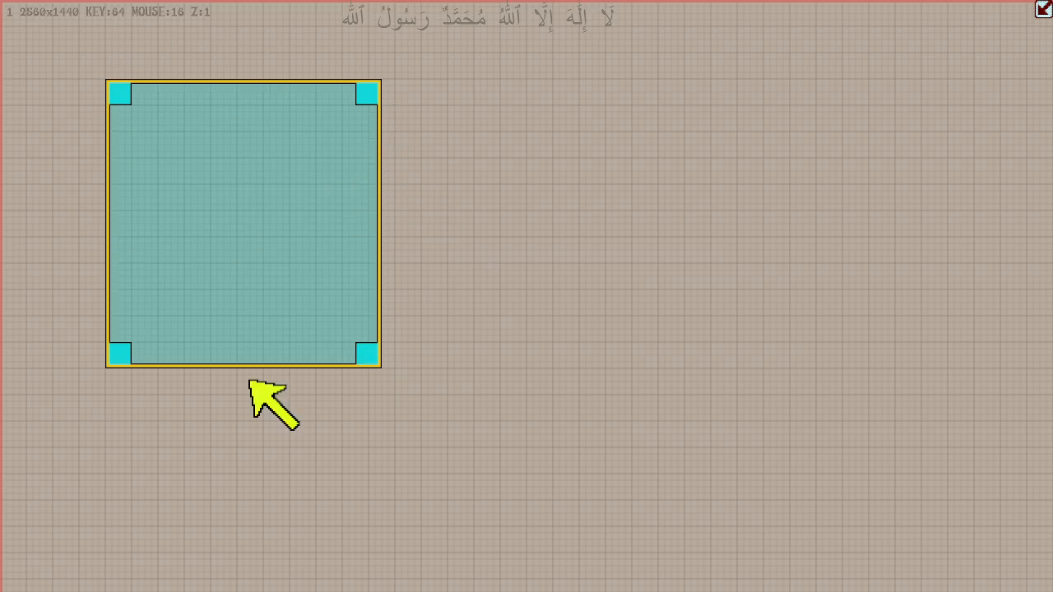
drag(271, 228, 242, 206)
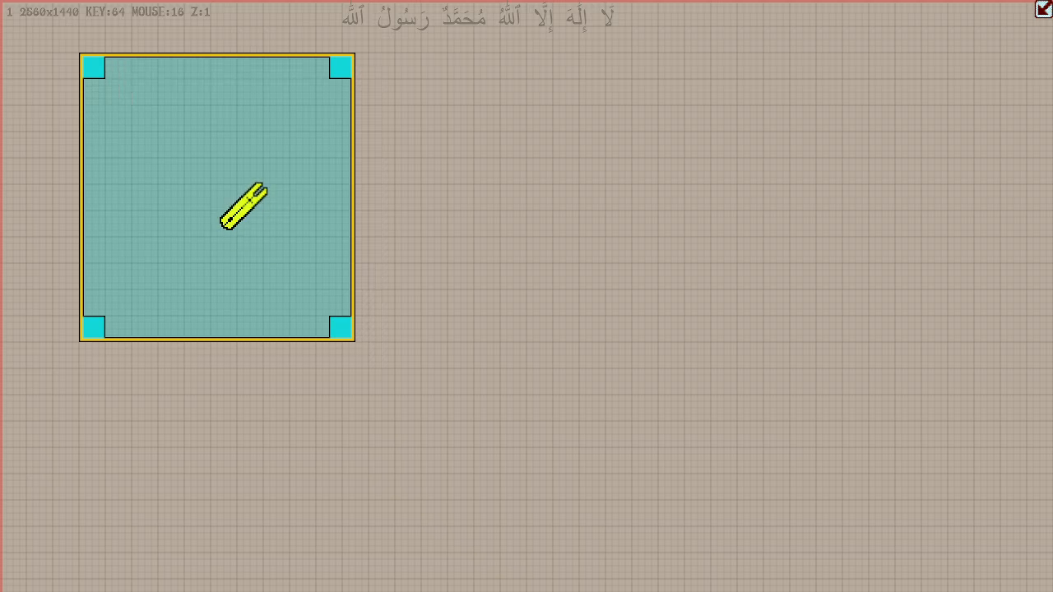
key(d)
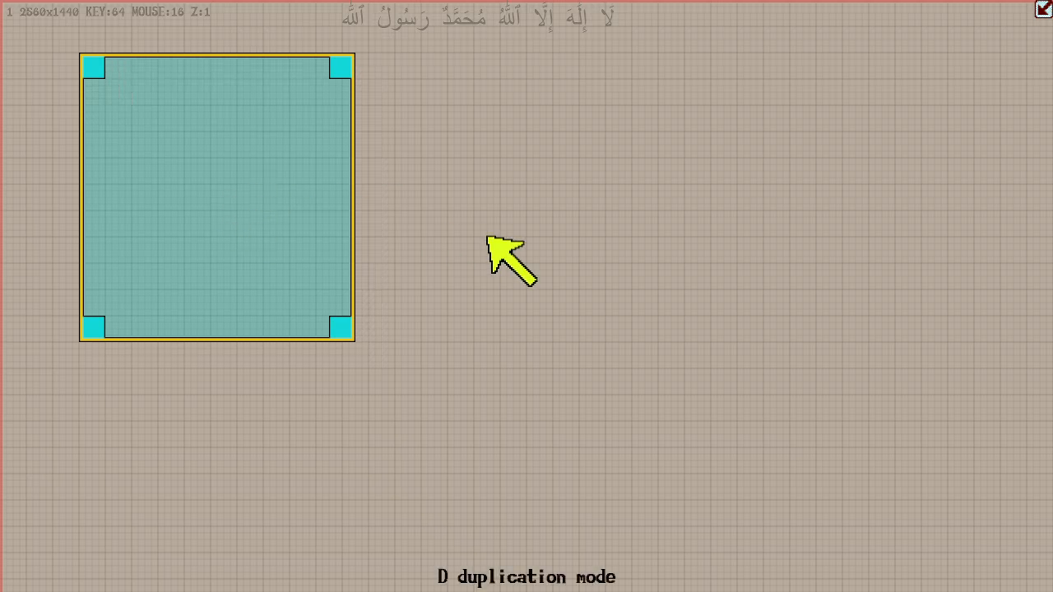
- In move mode, narrow the box to about ten cells wide from its right edge, then return to duplication mode
key(g)
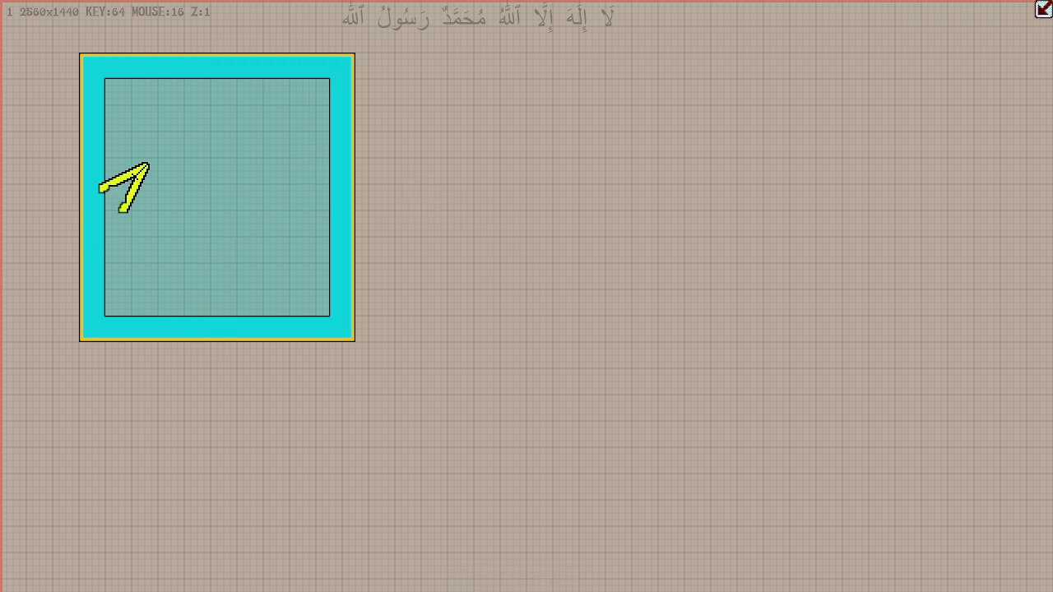
mouse_move(349, 197)
mouse_down()
mouse_move(486, 196)
mouse_move(307, 198)
mouse_move(447, 200)
mouse_move(307, 188)
mouse_move(333, 188)
mouse_up()
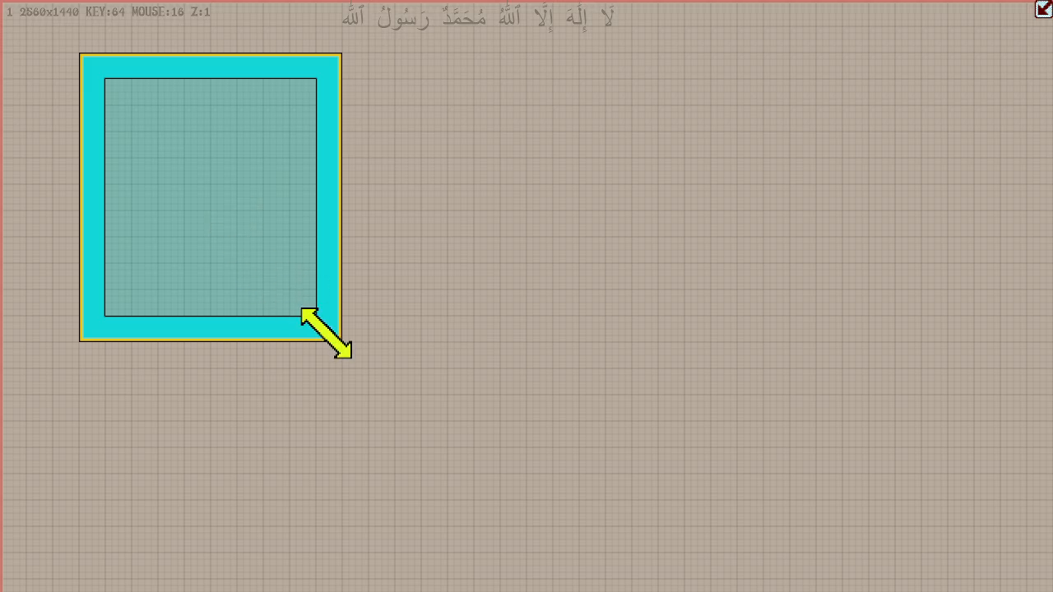
mouse_move(329, 332)
mouse_down()
mouse_move(259, 230)
mouse_move(332, 302)
mouse_move(321, 313)
mouse_move(326, 333)
mouse_up()
key(d)
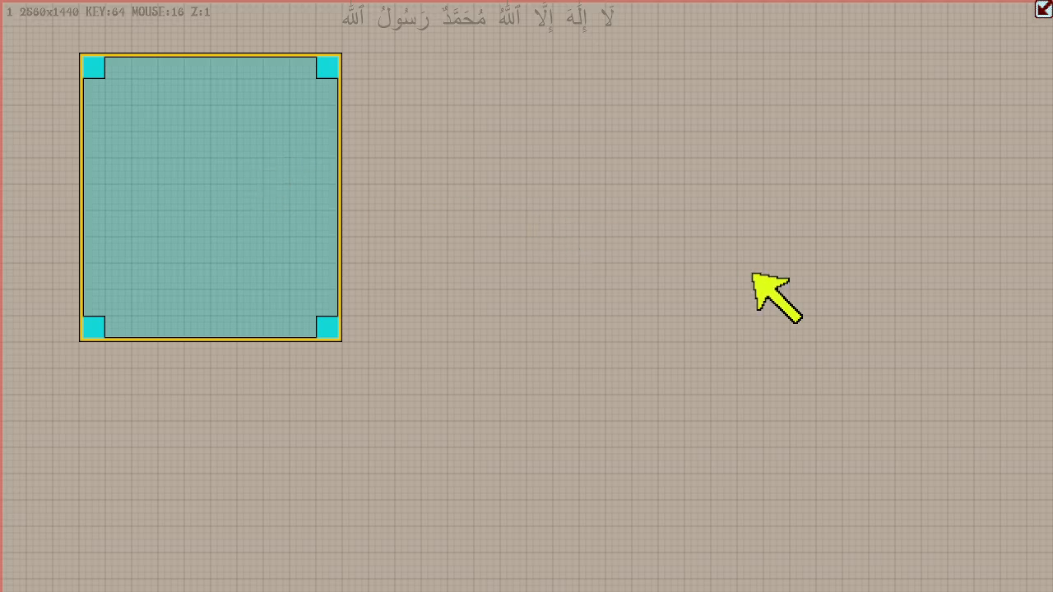
- In edge mode, shrink the box from its lower-right edges to seven by seven cells, then return to duplication mode
key(e)
key(Up)
key(Up)
key(Up)
key(Up)
key(Left)
key(Left)
key(Left)
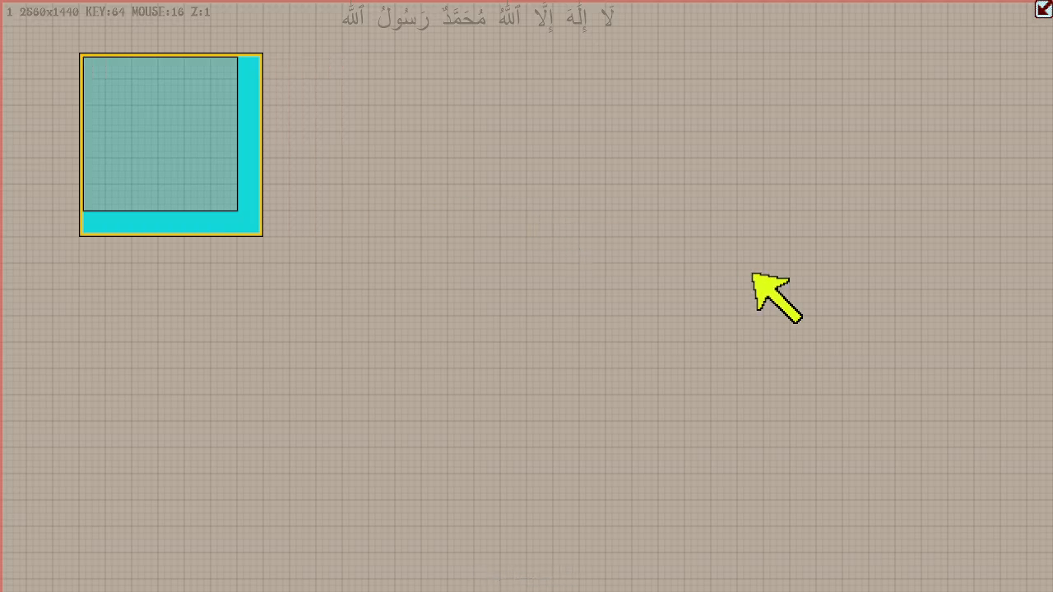
key(e)
key(e)
- Shrink the box from its lower-right edges to five by five cells, then switch back to duplication mode
key(e)
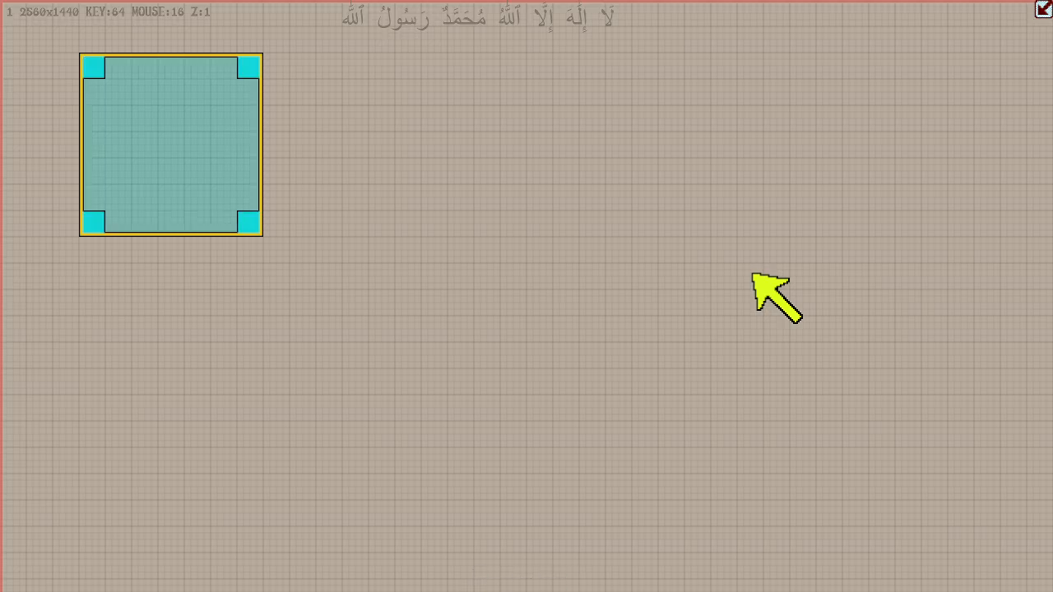
key(d)
key(e)
key(Up)
key(Up)
key(Left)
key(Left)
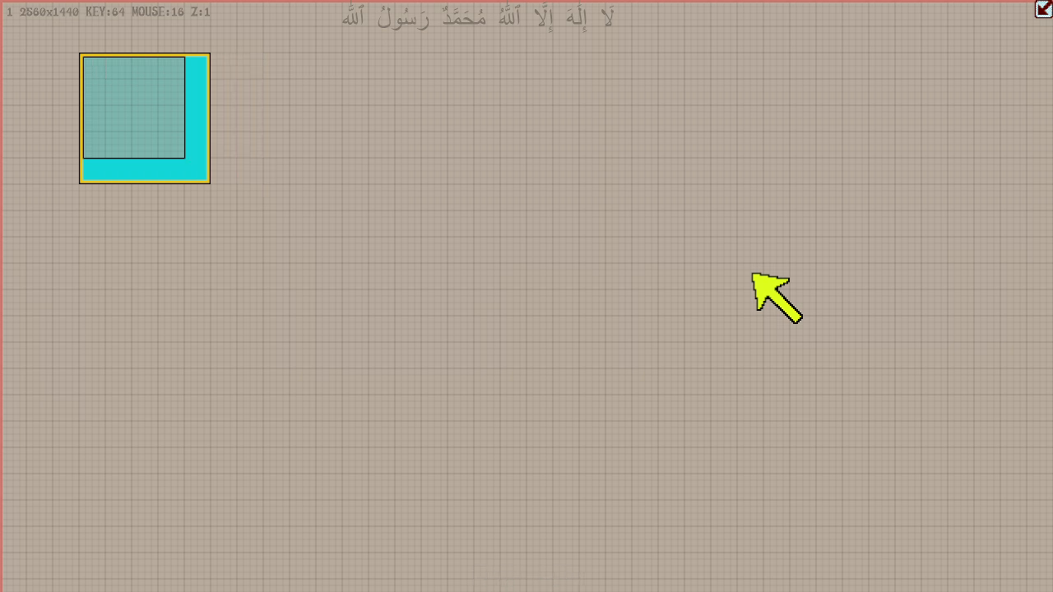
key(d)
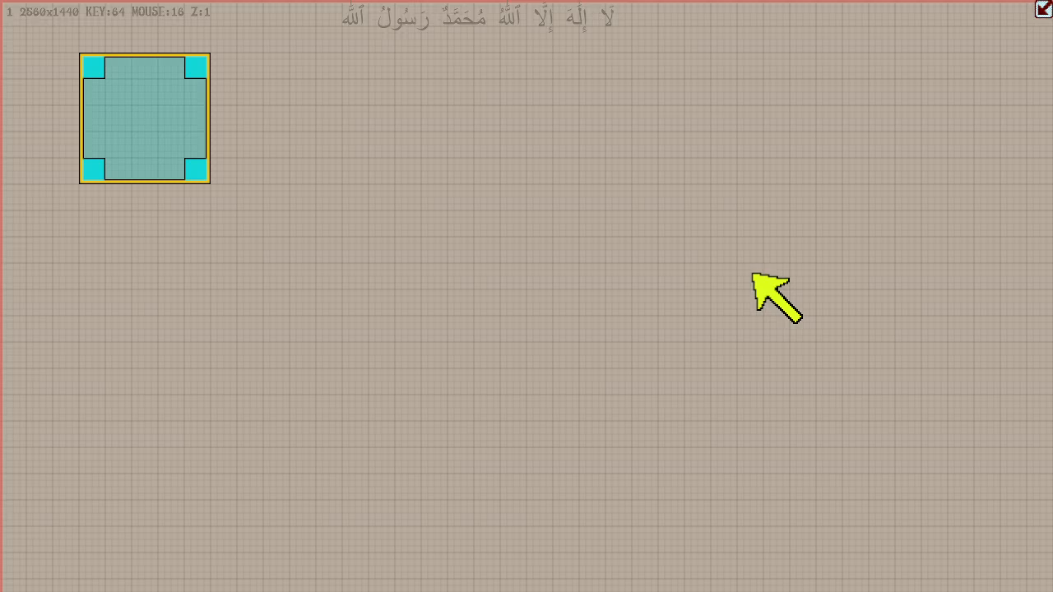
- In move mode, shift the five-by-five box thirteen cells right and four cells down
key(g)
key(Right)
key(Right)
key(Right)
key(Right)
key(Right)
key(Right)
key(Right)
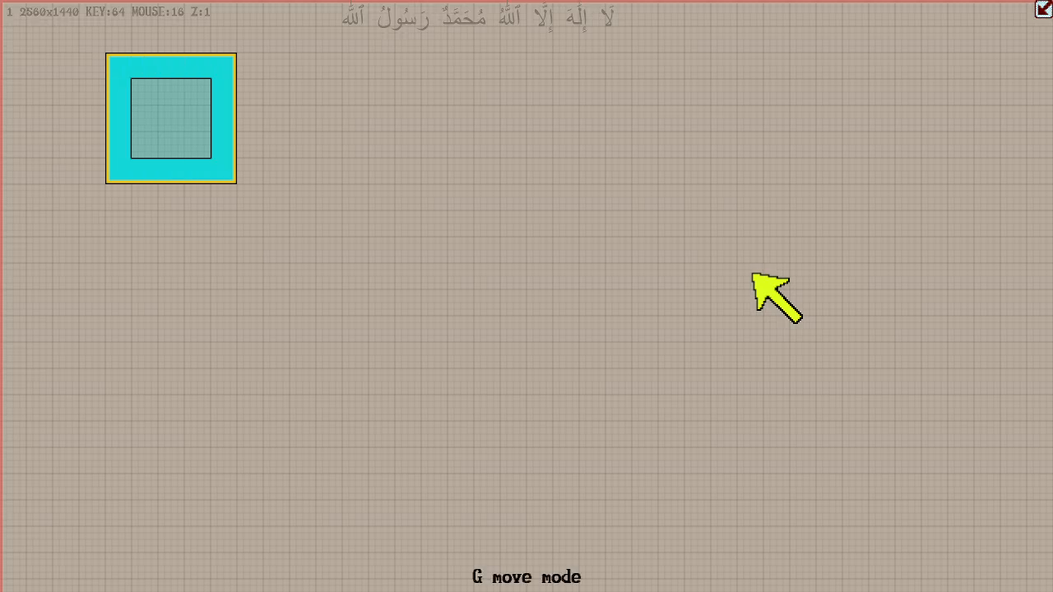
key(Right)
key(Right)
key(Right)
key(Down)
key(Down)
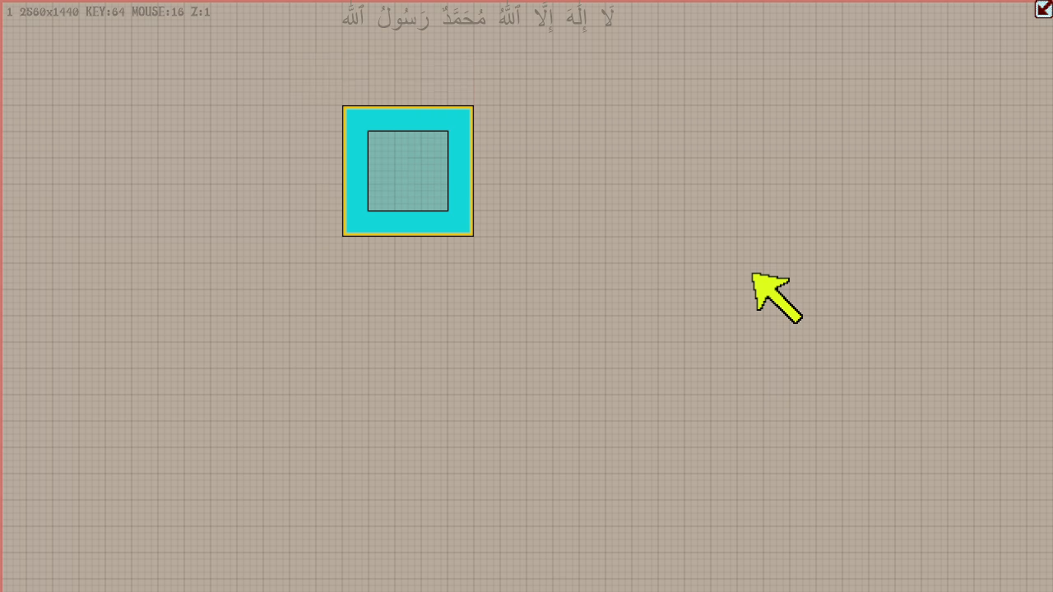
key(Down)
key(Down)
key(Right)
key(Right)
key(Right)
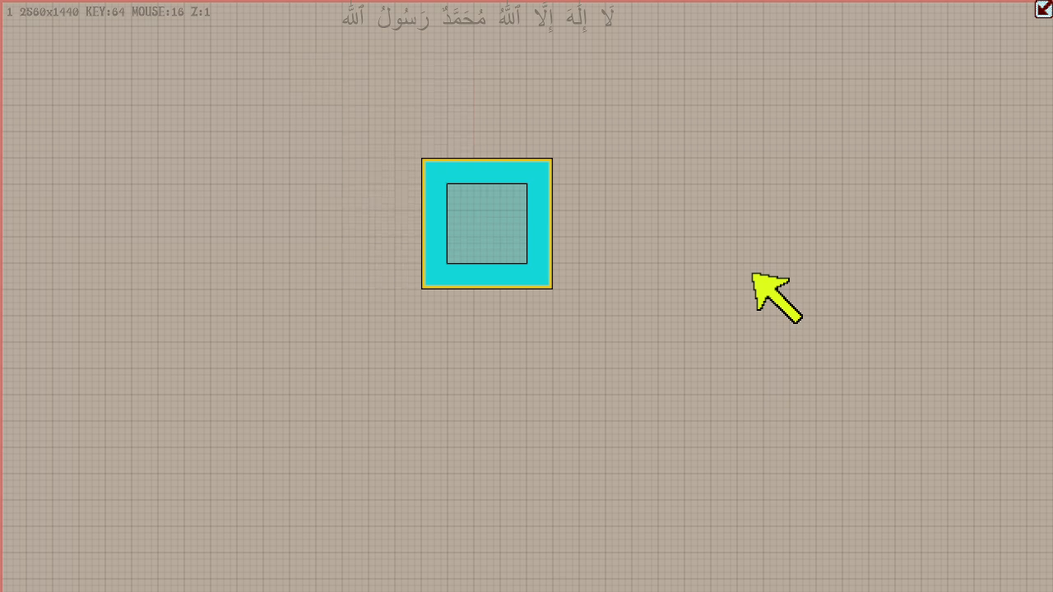
- Duplicate the box directly to its right twice, removing the copy each time
key(d)
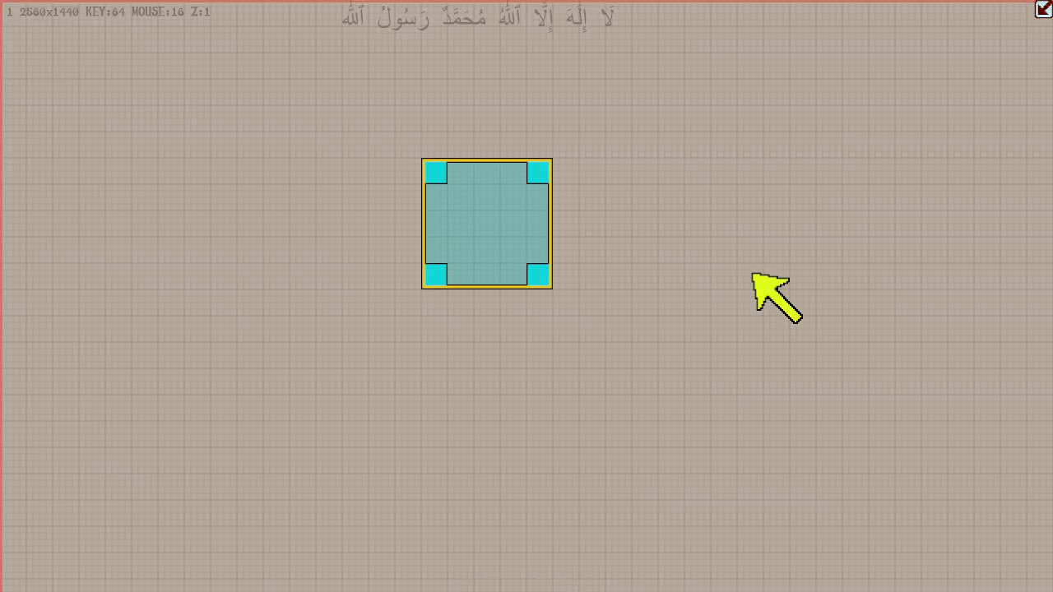
key(Right)
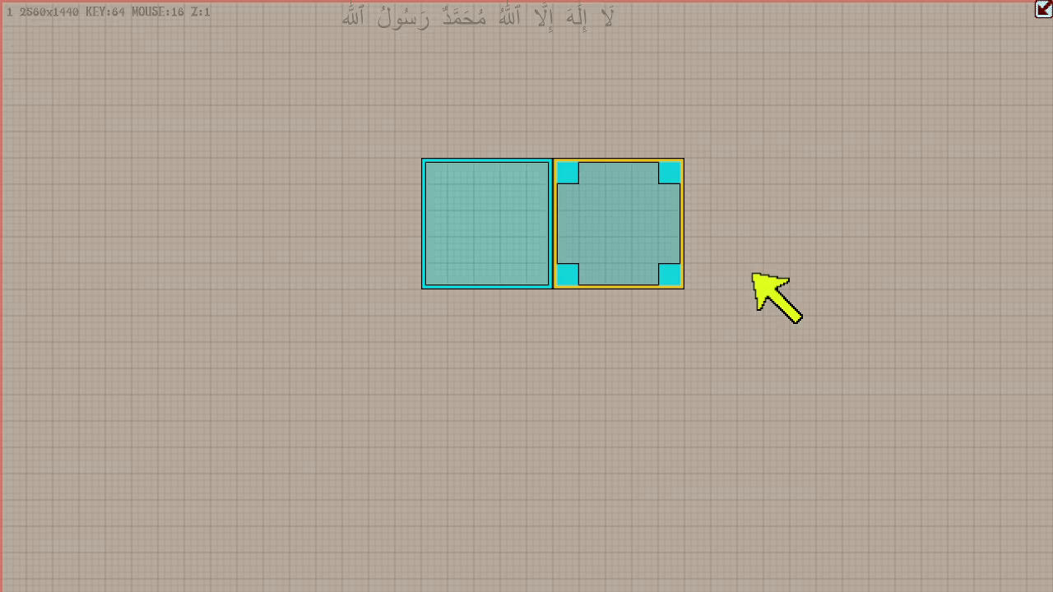
key(ctrl+z)
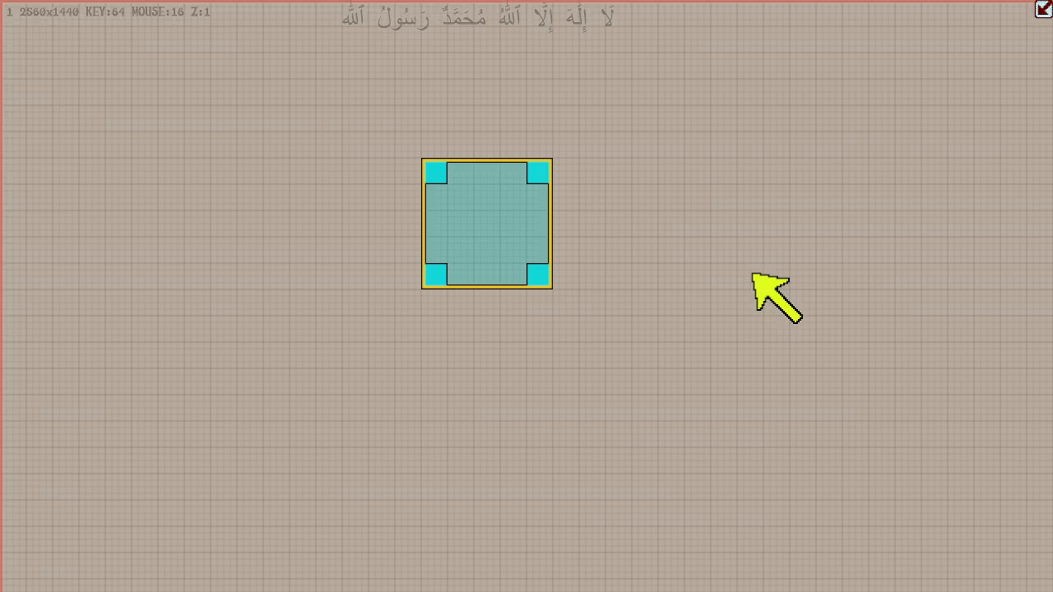
key(a)
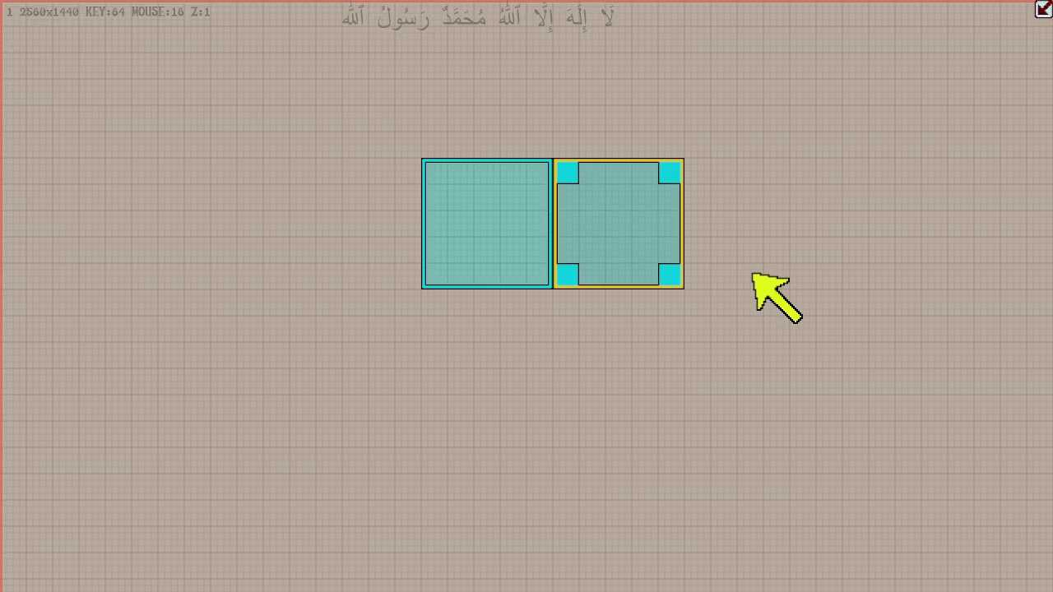
key(Delete)
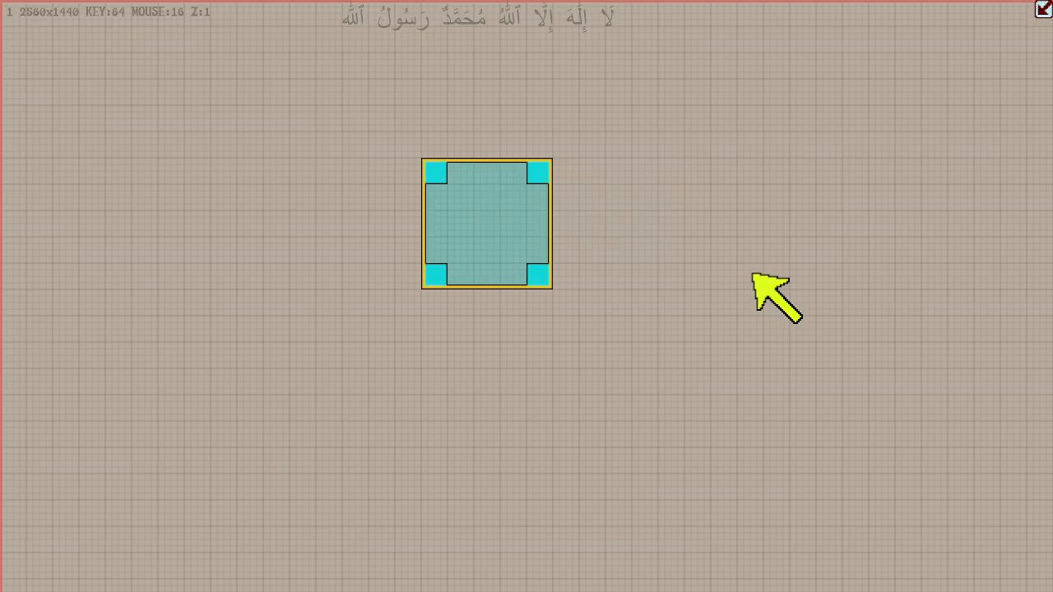
- Demonstrate deleting both adjacent boxes with undo and redo in between, then restore the pair
key(ctrl+d)
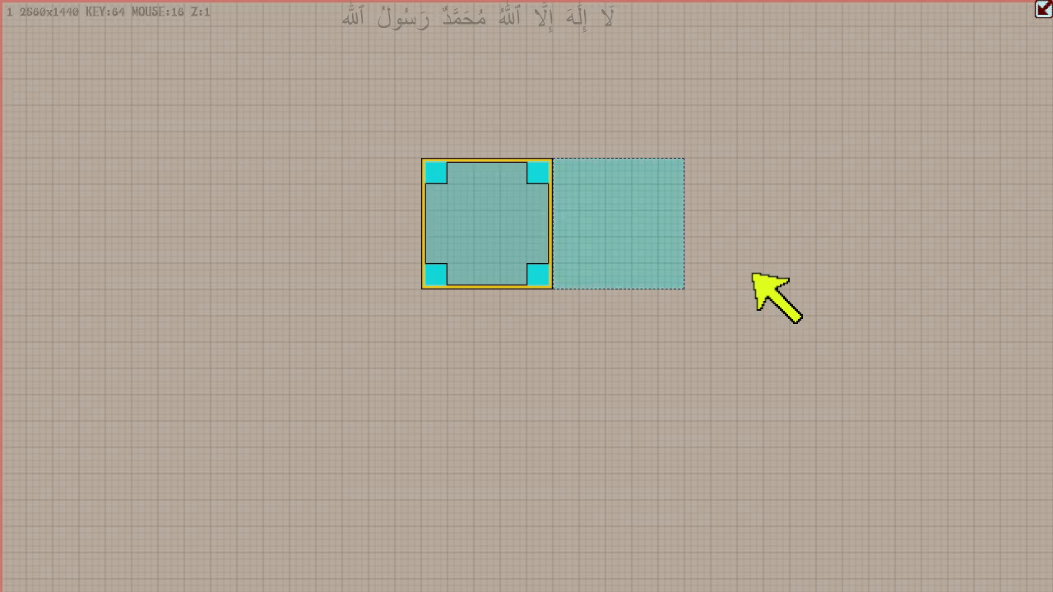
key(Delete)
key(u)
key(r)
key(u)
key(r)
key(Delete)
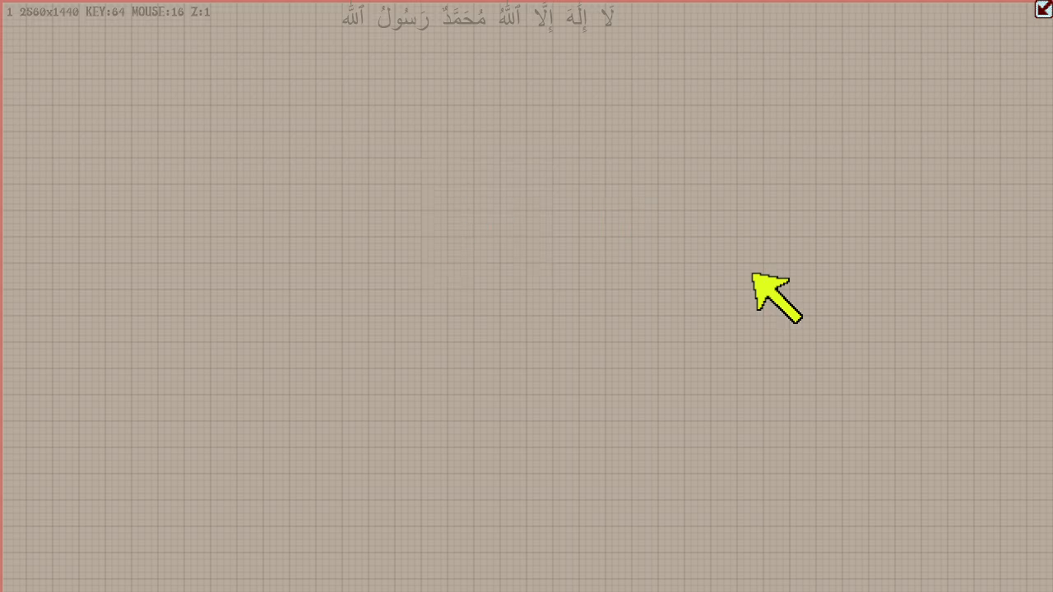
key(u)
key(u)
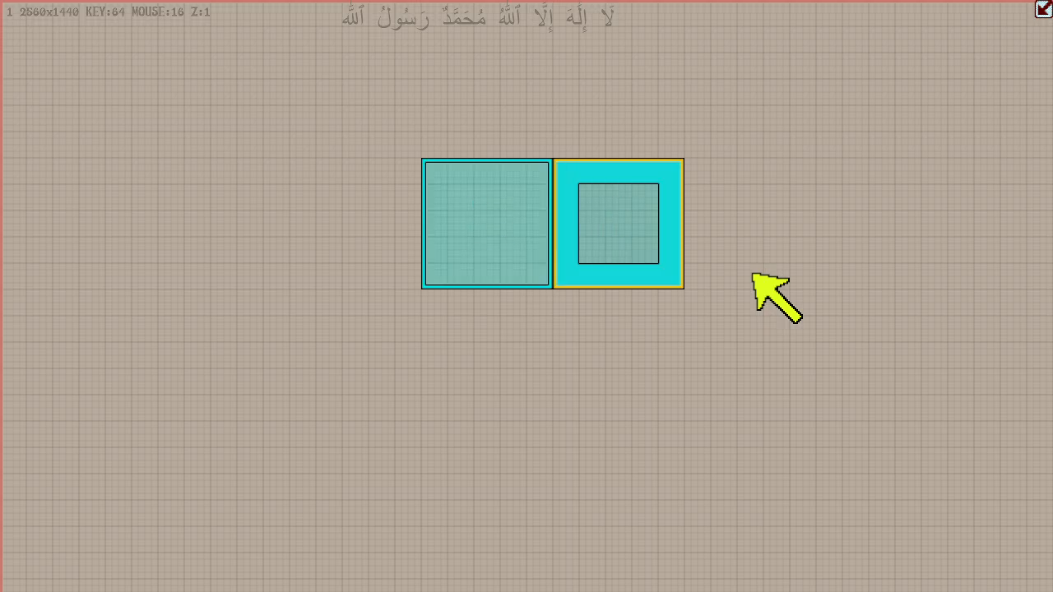
- Repeatedly remove and restore the two adjacent boxes, keeping only the original one at the end
key(r)
key(Delete)
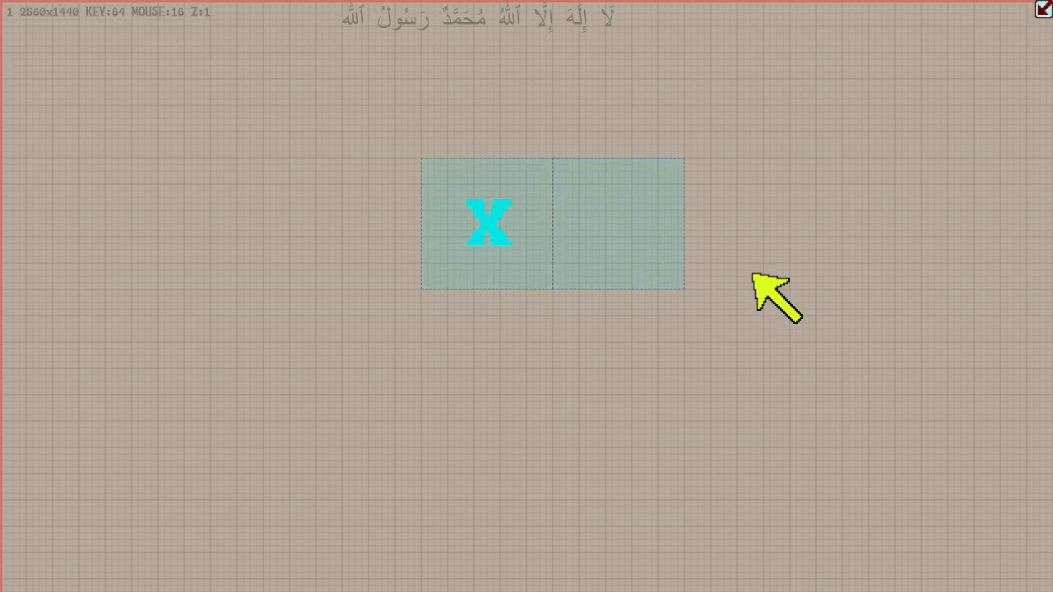
key(shift+p)
key(shift+p)
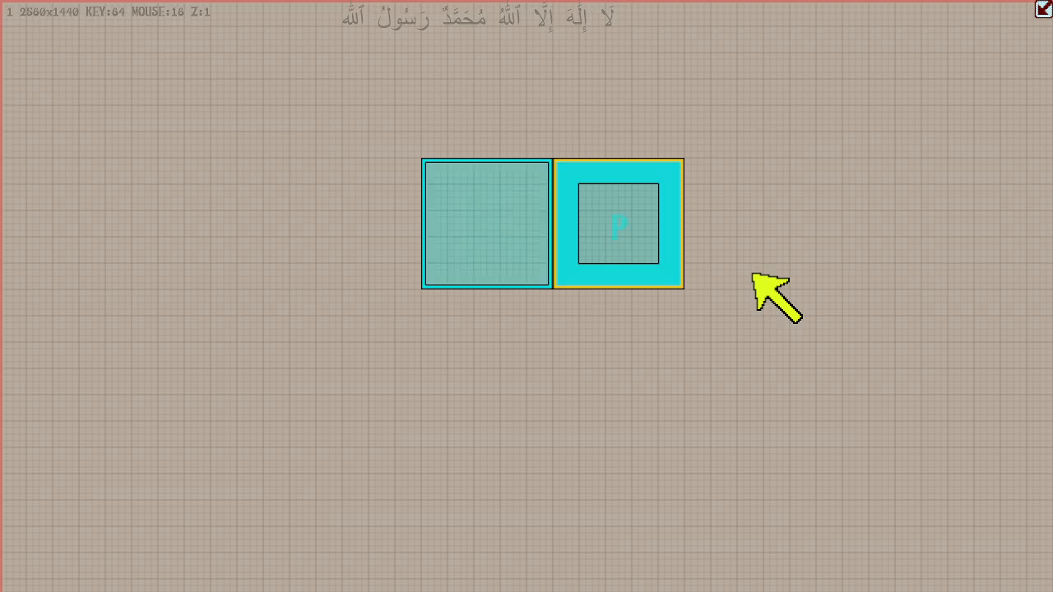
key(r)
key(Delete)
key(shift+p)
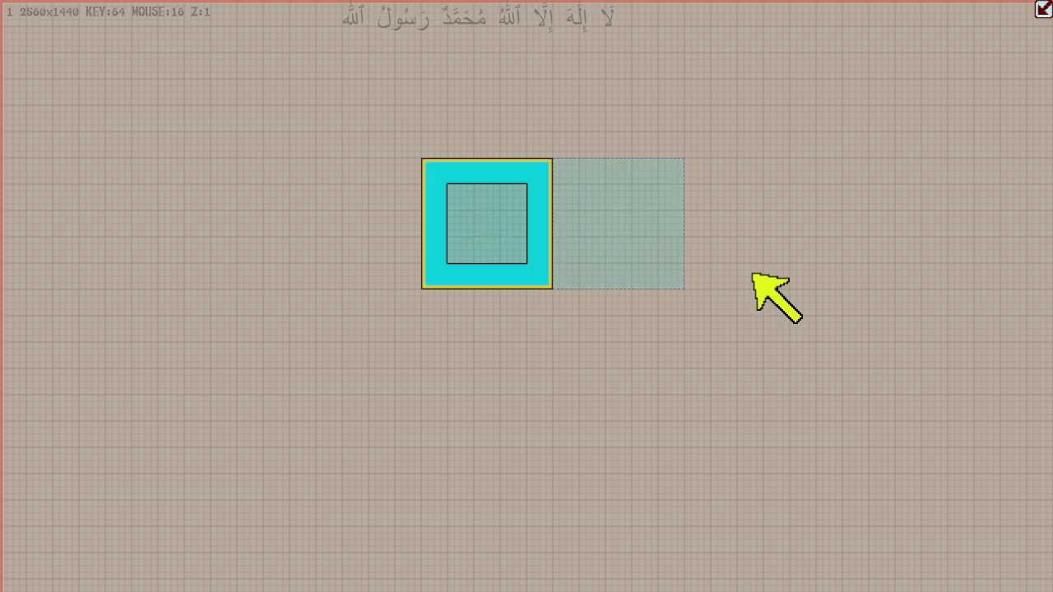
key(shift+p)
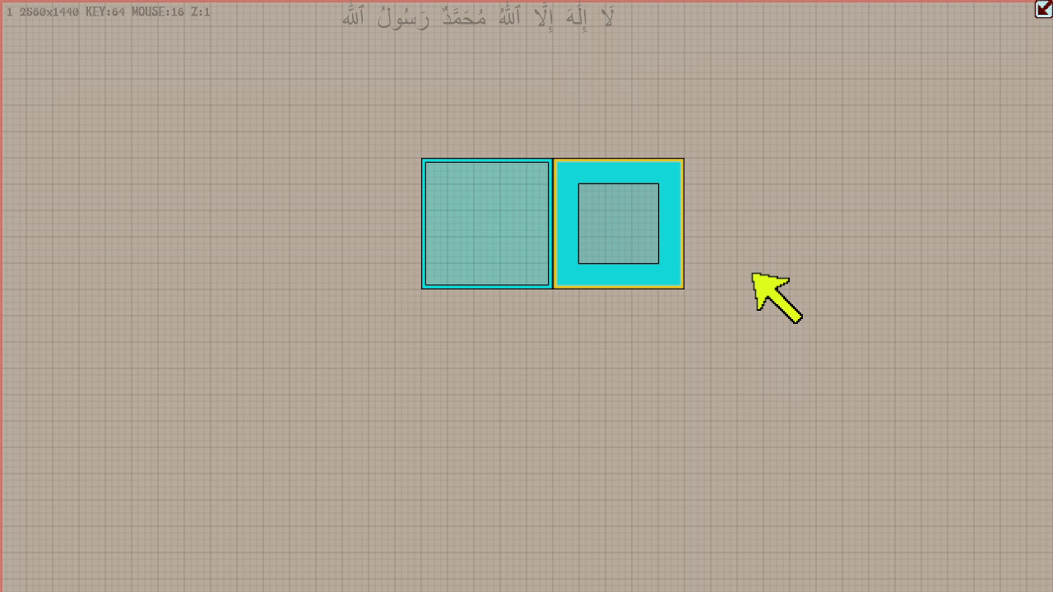
key(r)
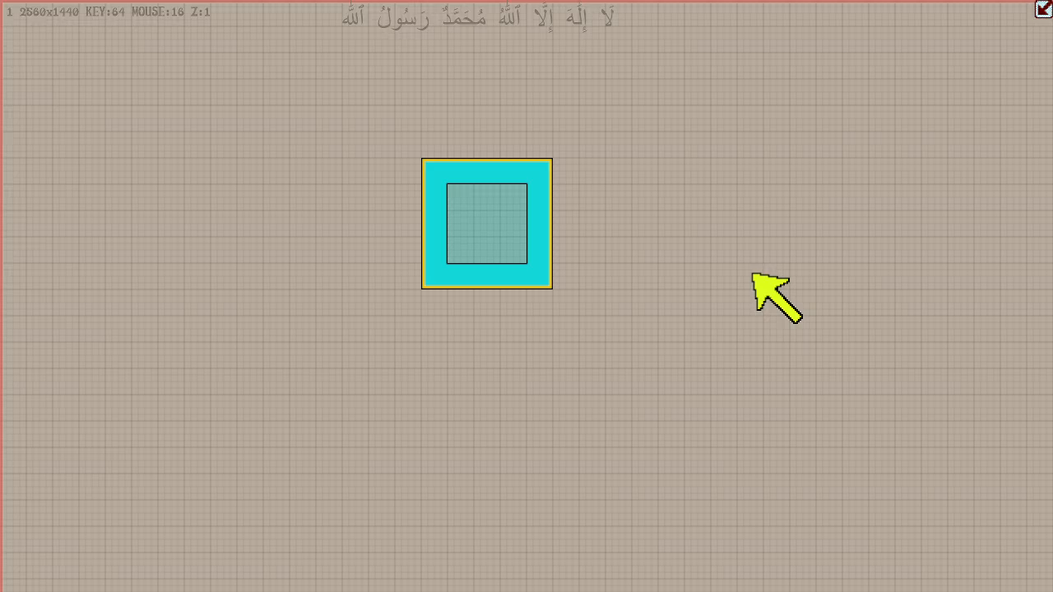
- Add a 64-unit-wide box against the original box's right side, then set the keyboard grid to 128 units
key(Right)
key(Right)
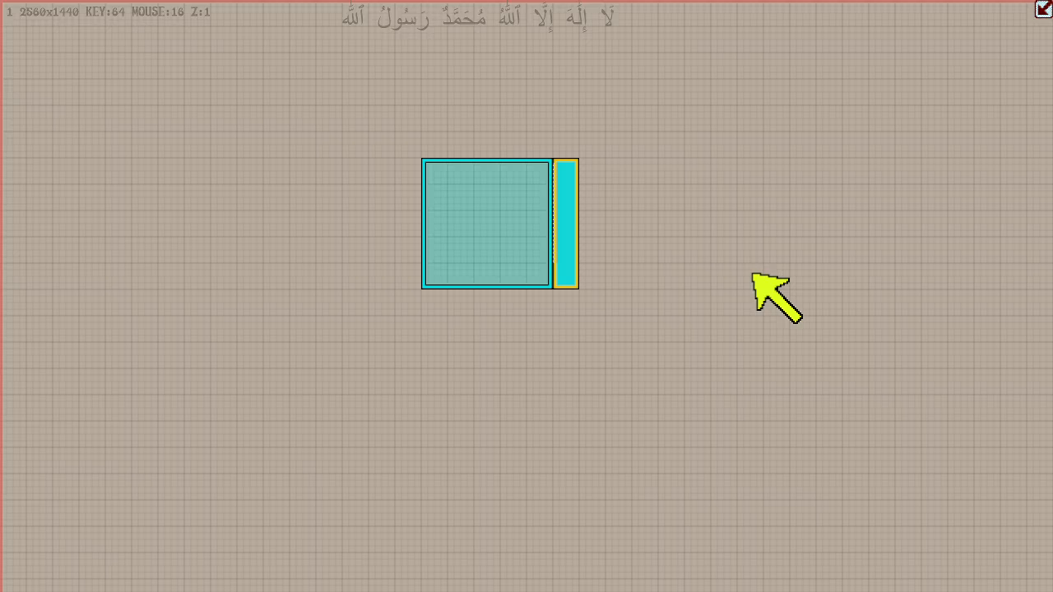
key(bracketright)
key(Left)
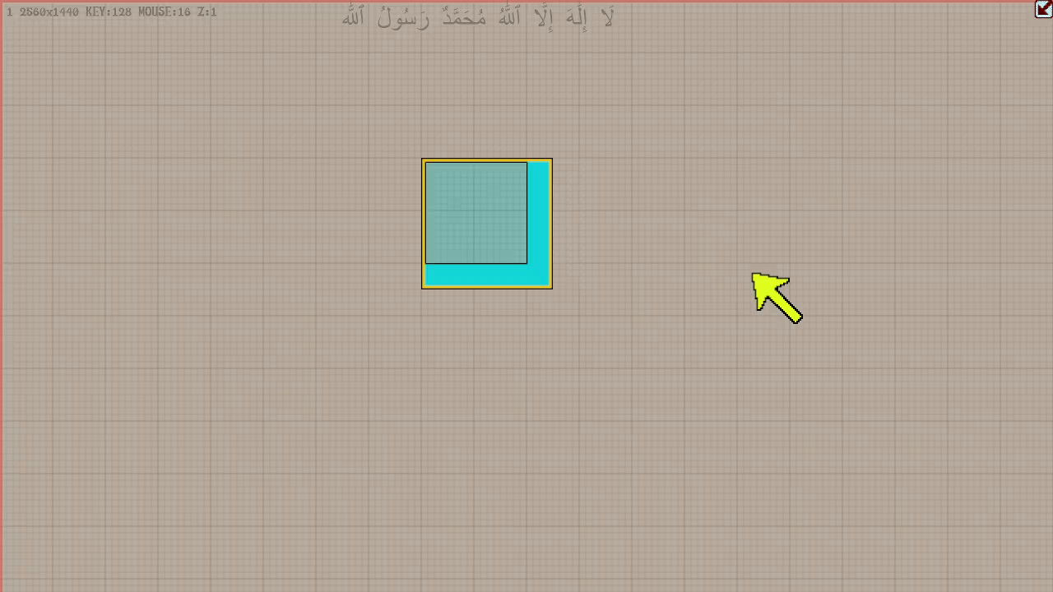
- Add a 128-unit-wide box against the original box's right side, then delete it
key(g)
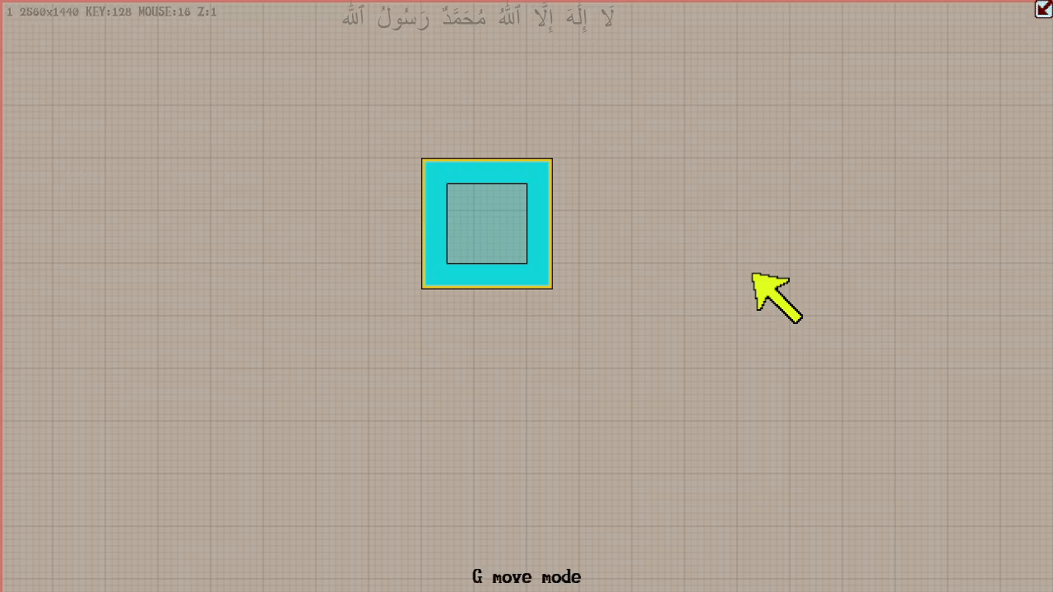
key(Right)
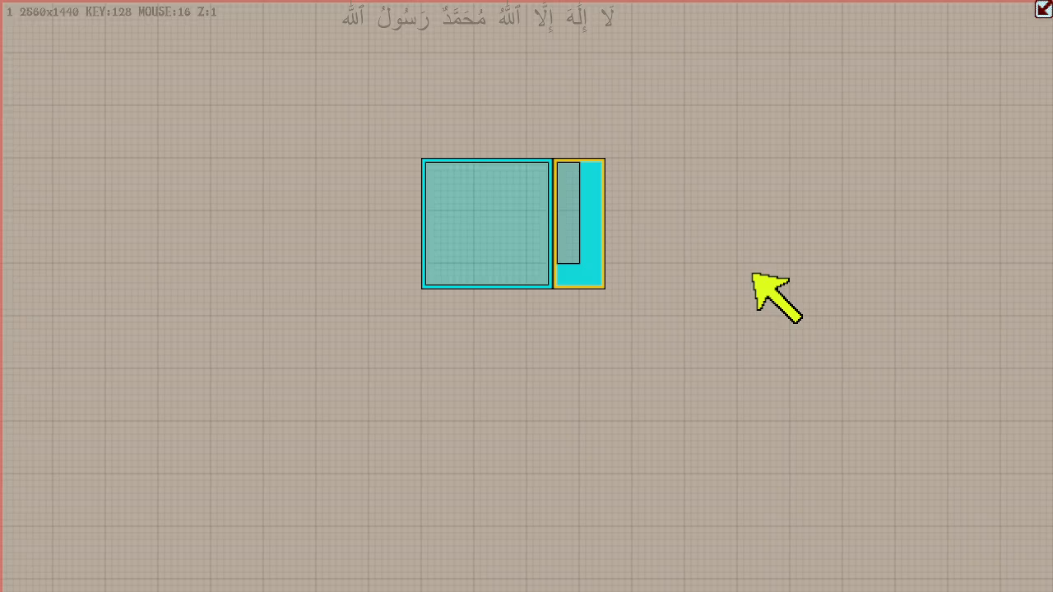
key(Delete)
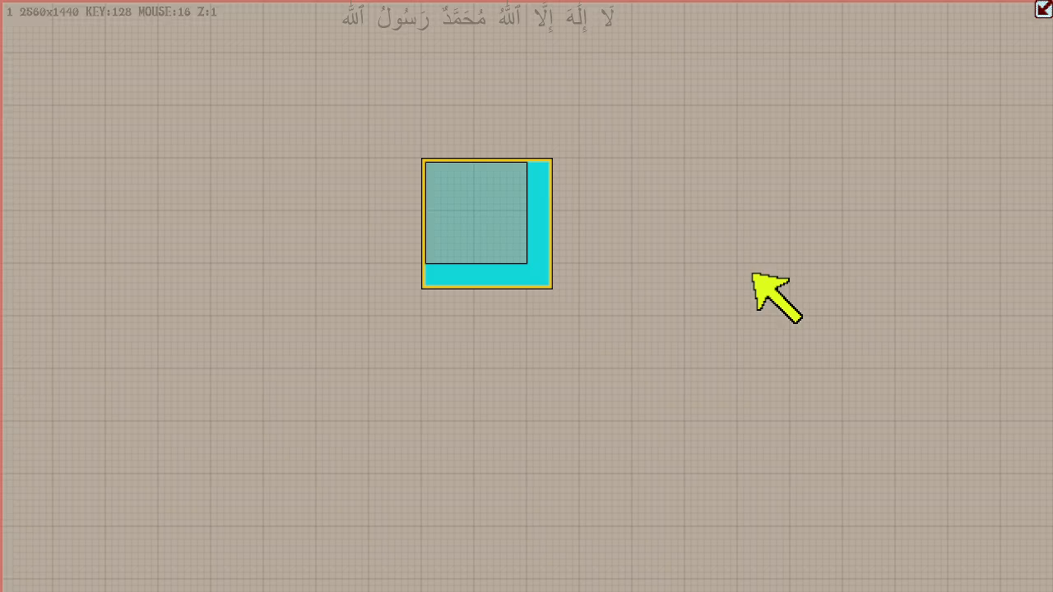
- Add a 128-unit-wide box against the original box's left side, then select the original box
key(shift+Left)
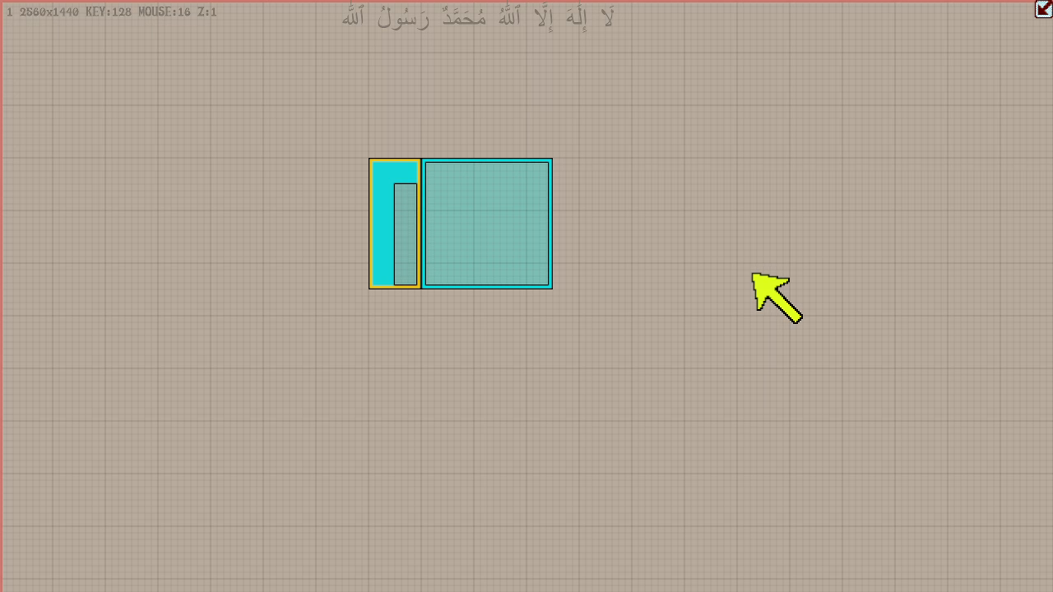
key(Tab)
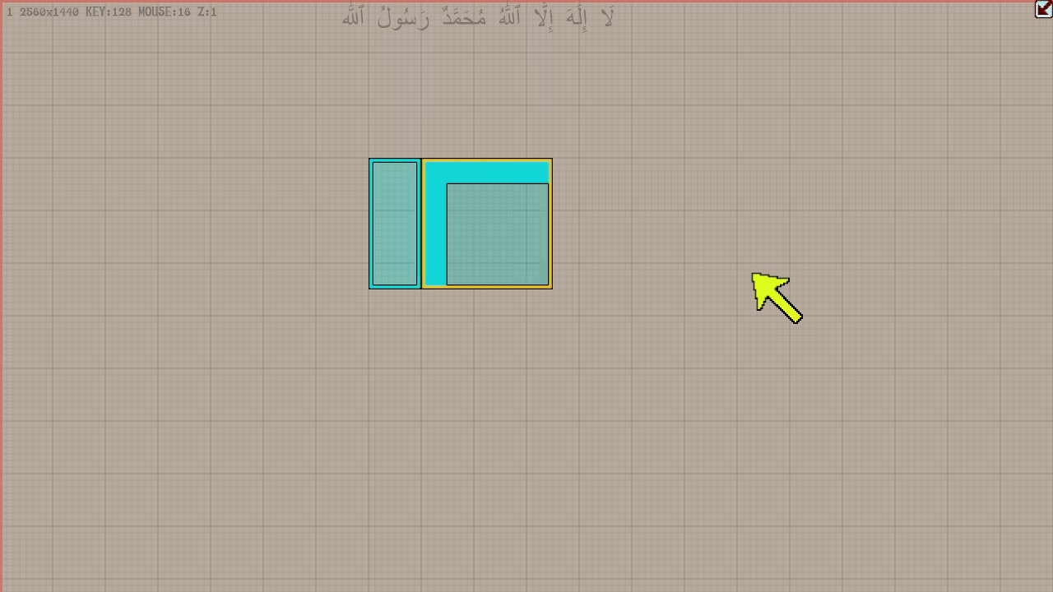
- Add a 128-unit-wide box against the original box's right side, then delete it and the box on the left
key(ctrl+Right)
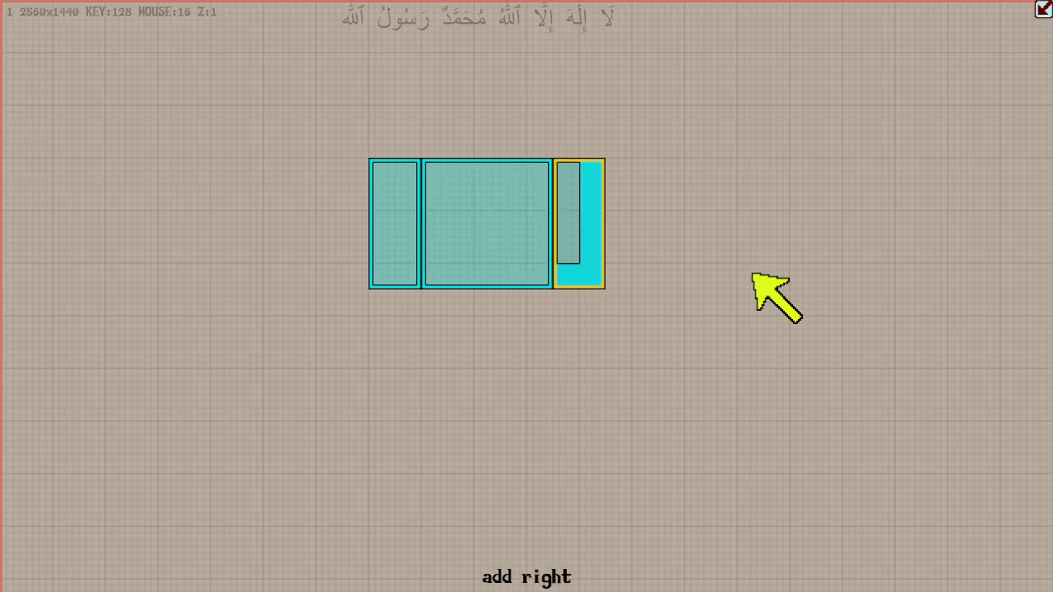
key(Delete)
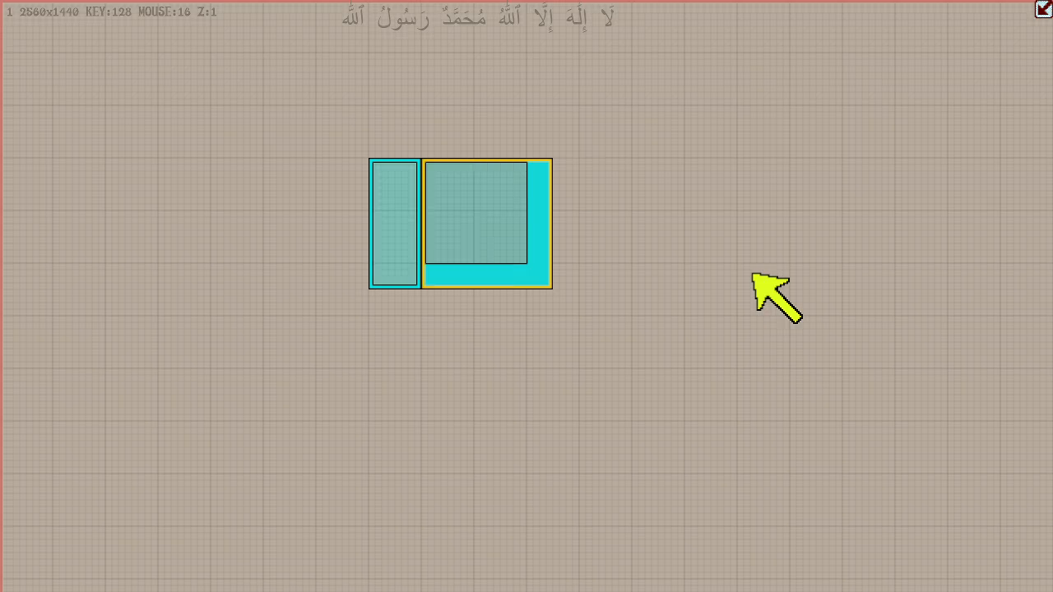
key(Tab)
key(Delete)
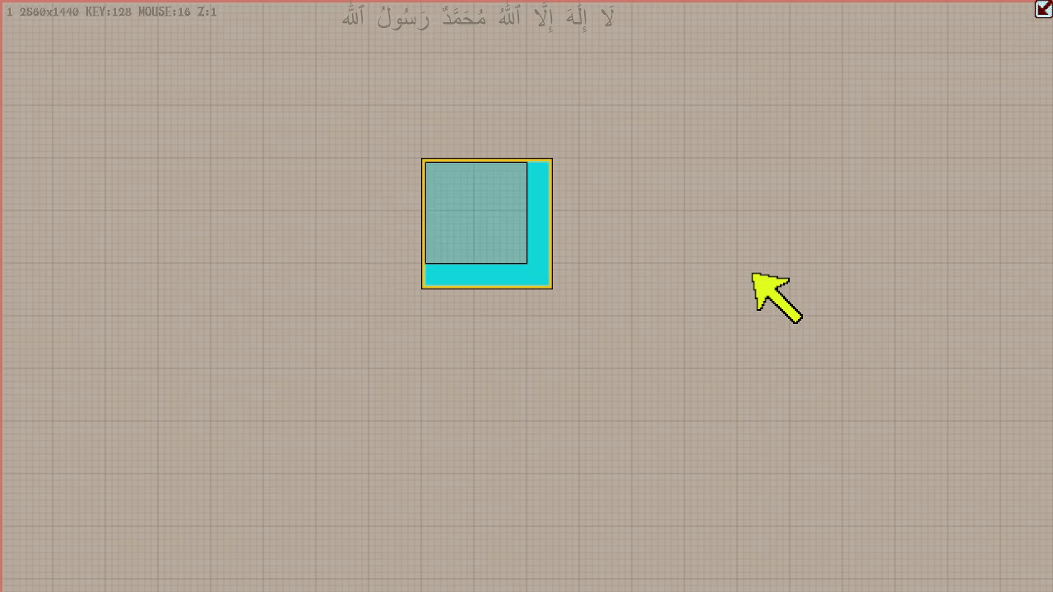
- Add another 128-unit-wide box flush with the original box's right edge, then remove it
key(g)
key(e)
key(Right)
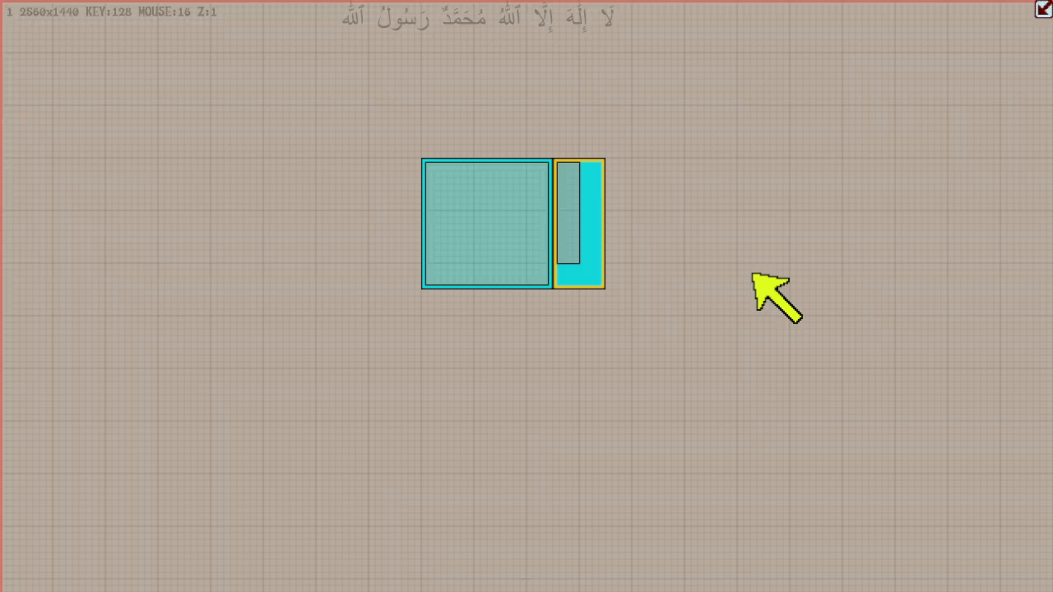
key(Delete)
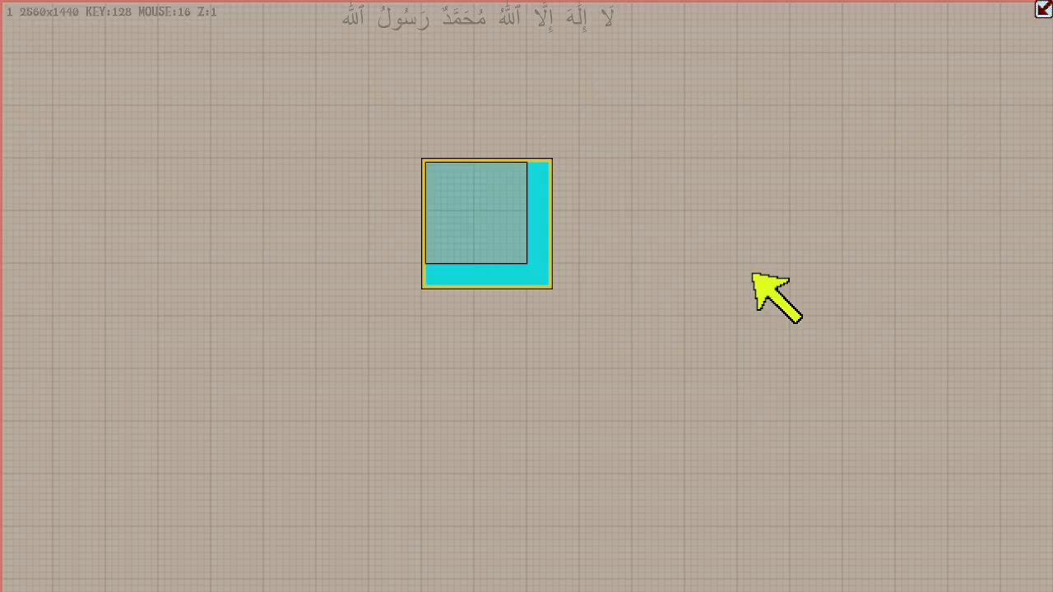
- Add a box against the original box's left side and widen it leftward to 640 units
key(e)
key(e)
key(g)
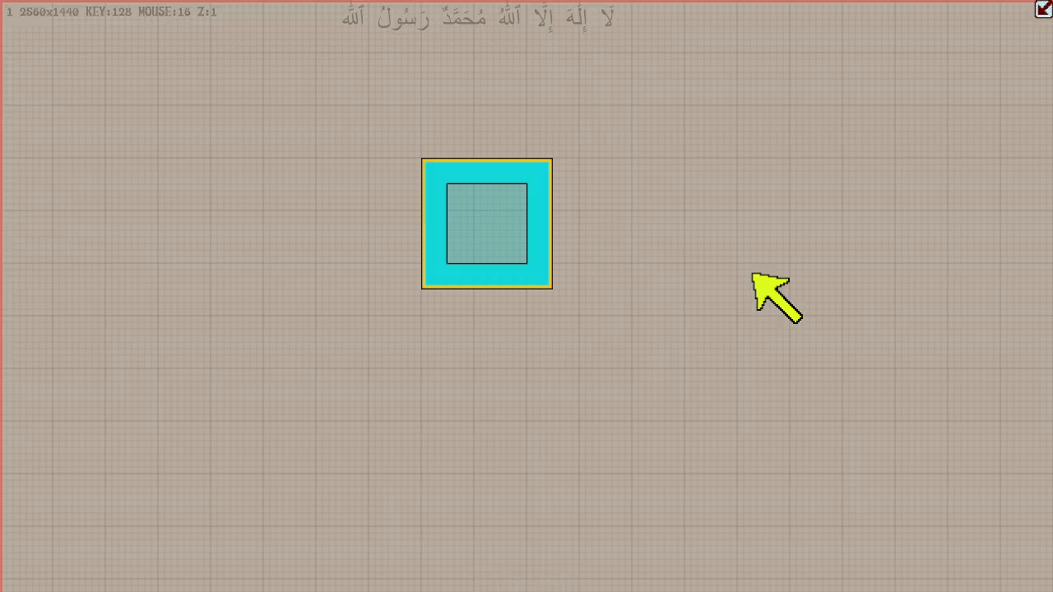
key(Left)
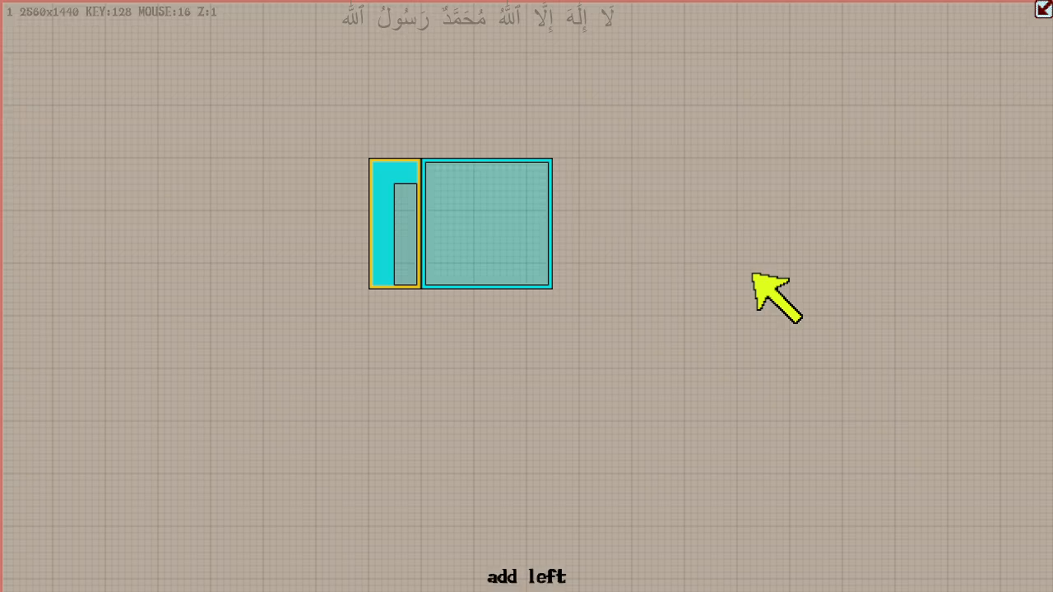
key(Left)
key(Left)
key(Left)
key(Left)
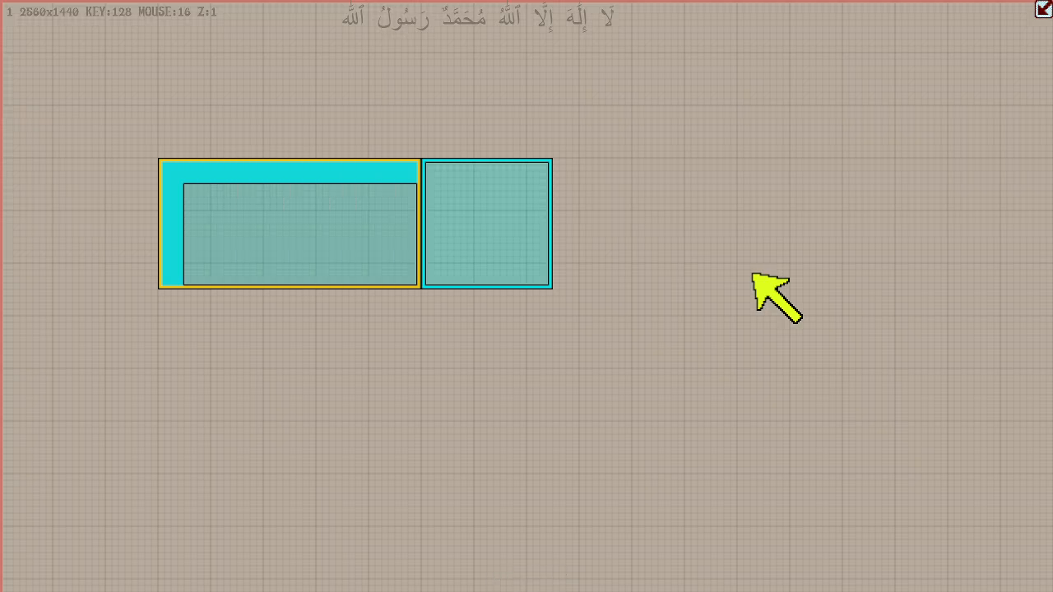
- Extend the left box's upper edge upward by 256 units and back twice, ending level with the original box
key(Up)
key(Up)
key(Down)
key(Down)
key(Up)
key(Up)
key(Down)
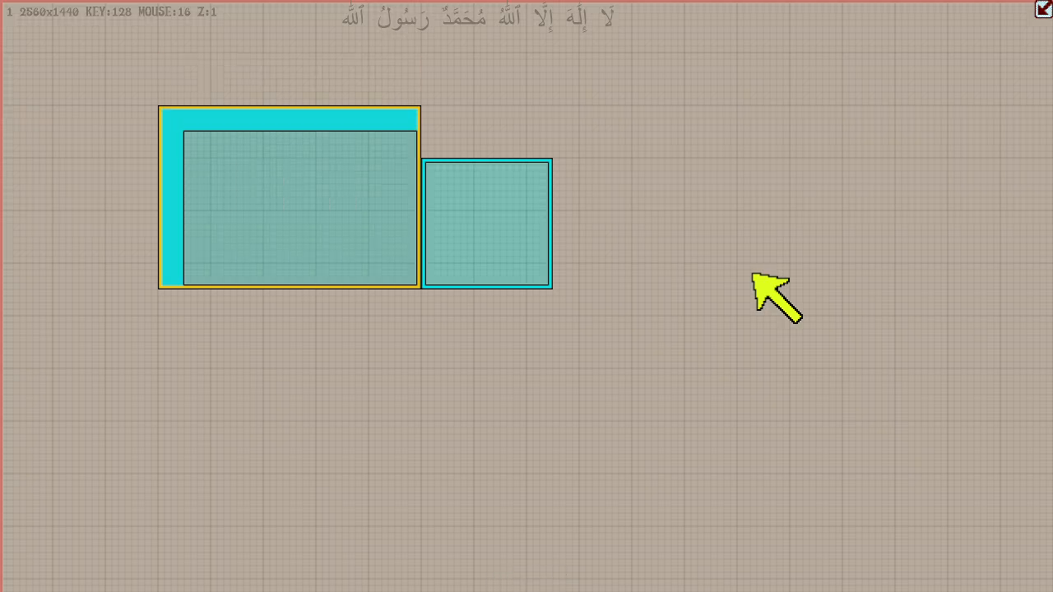
key(Down)
- Narrow the left box to 256 units, widen it back to 640 units, then narrow it to 128 units
key(Right)
key(Right)
key(Right)
key(Left)
key(Left)
key(Left)
key(Right)
key(Right)
key(Right)
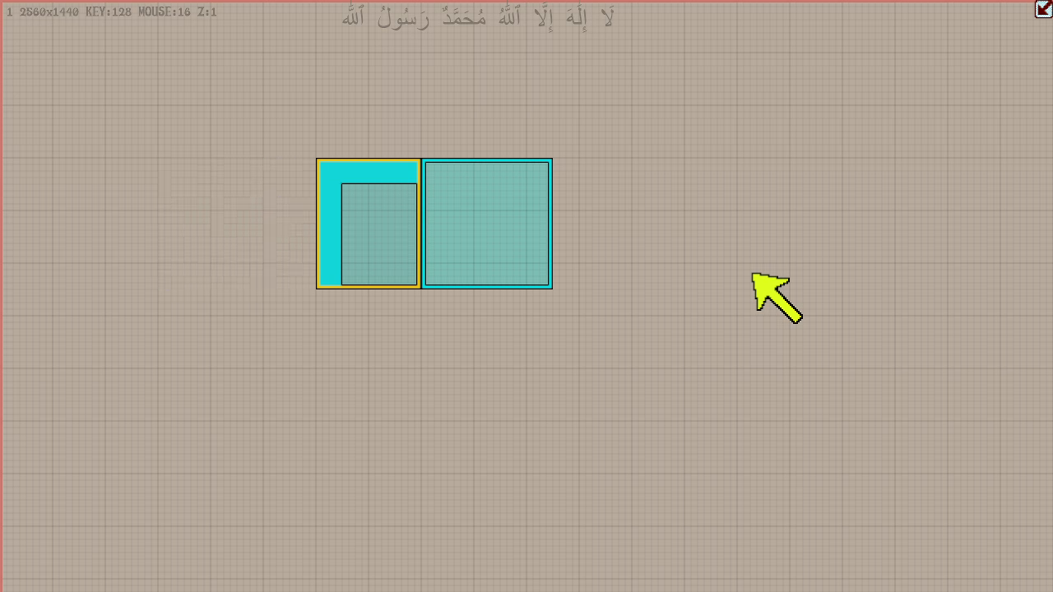
key(Right)
- Enlarge the left box to 512 units wide and 576 units tall, then shrink it back to 128 by 320 units
key(Left)
key(Left)
key(Left)
key(Up)
key(Up)
key(Down)
key(Down)
key(Right)
key(Right)
key(Right)
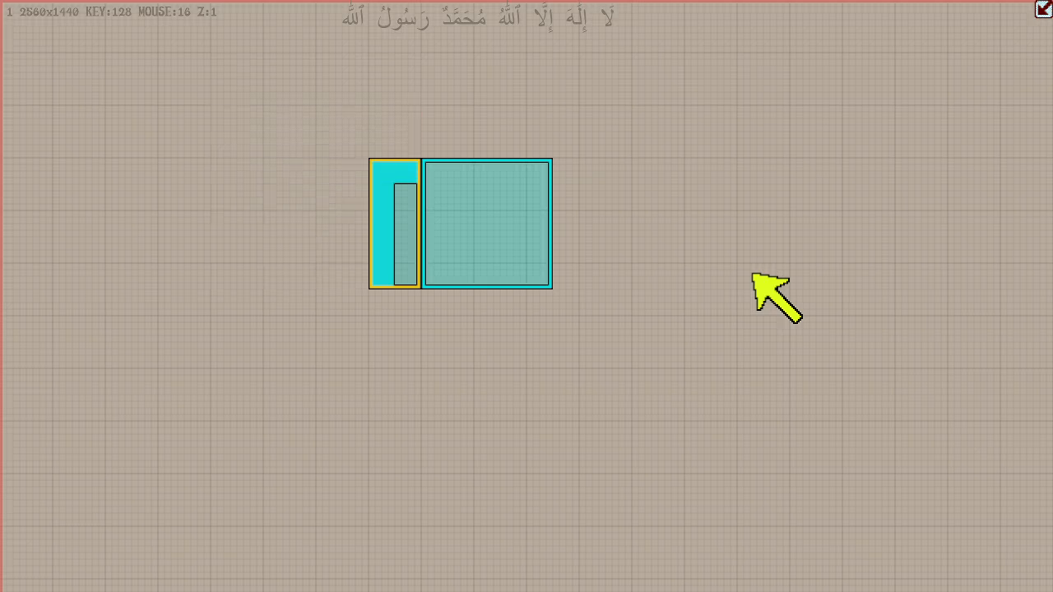
- Enlarge the left box leftward to 512 units wide and upward to 576 units tall
key(Left)
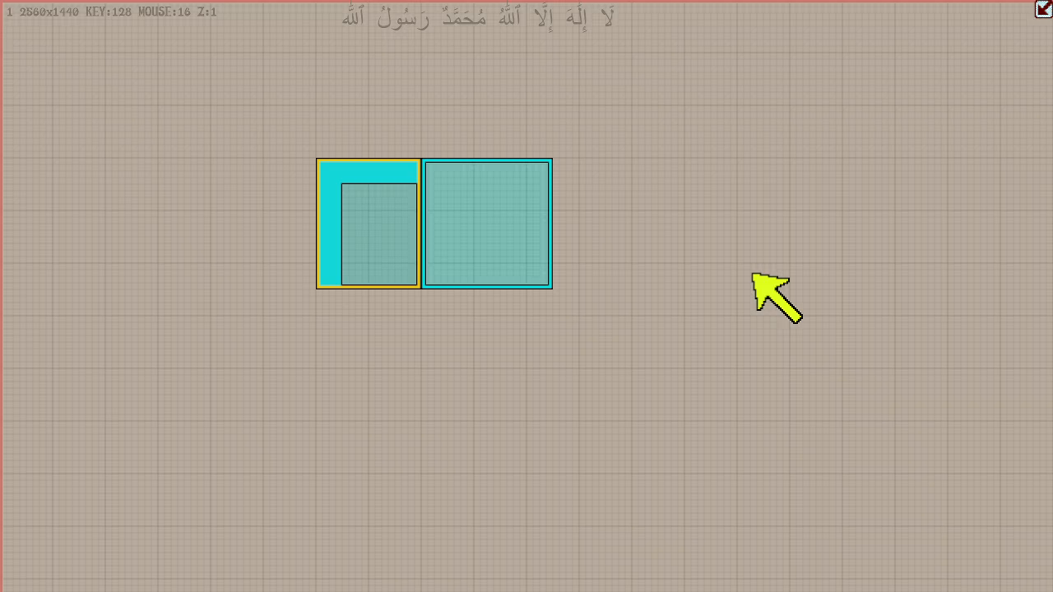
key(Left)
key(Left)
key(Up)
key(Up)
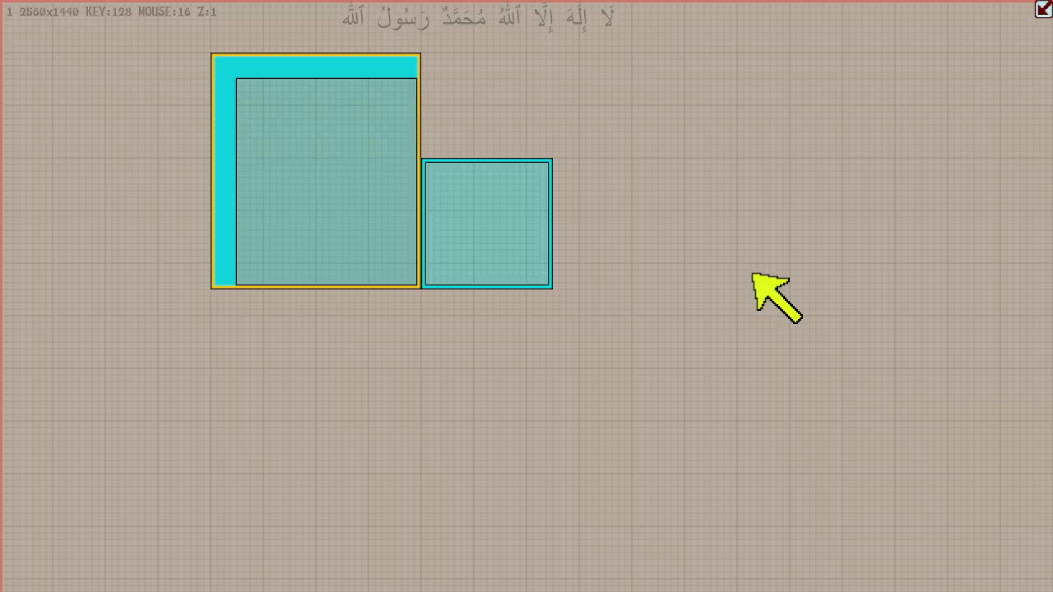
- Shrink the left box to 256 units wide and the original box's height, then delete it
key(Left)
key(Down)
key(Down)
key(Right)
key(Right)
key(Right)
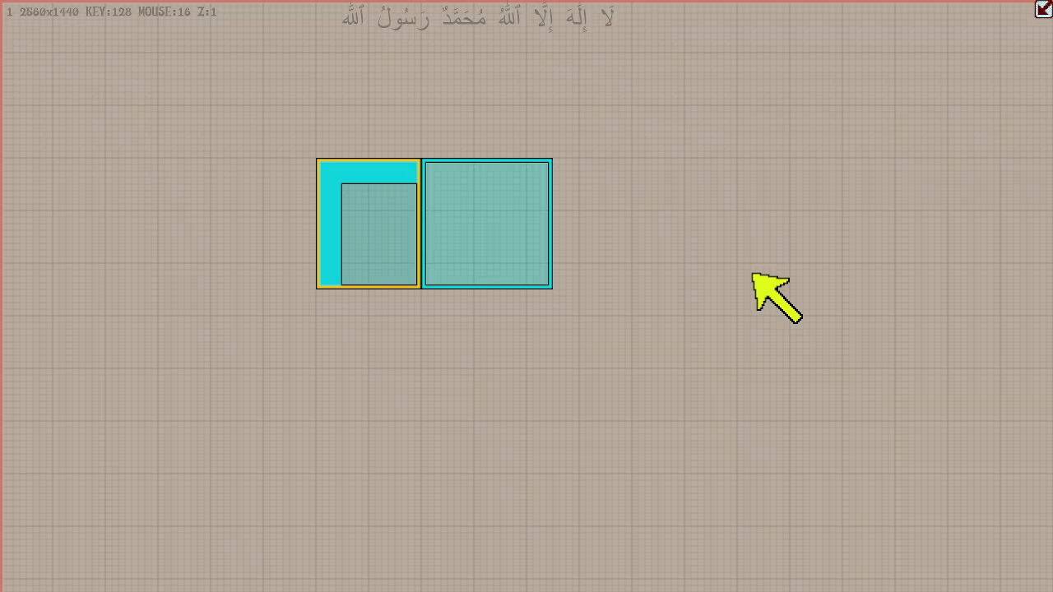
key(Delete)
key(Right)
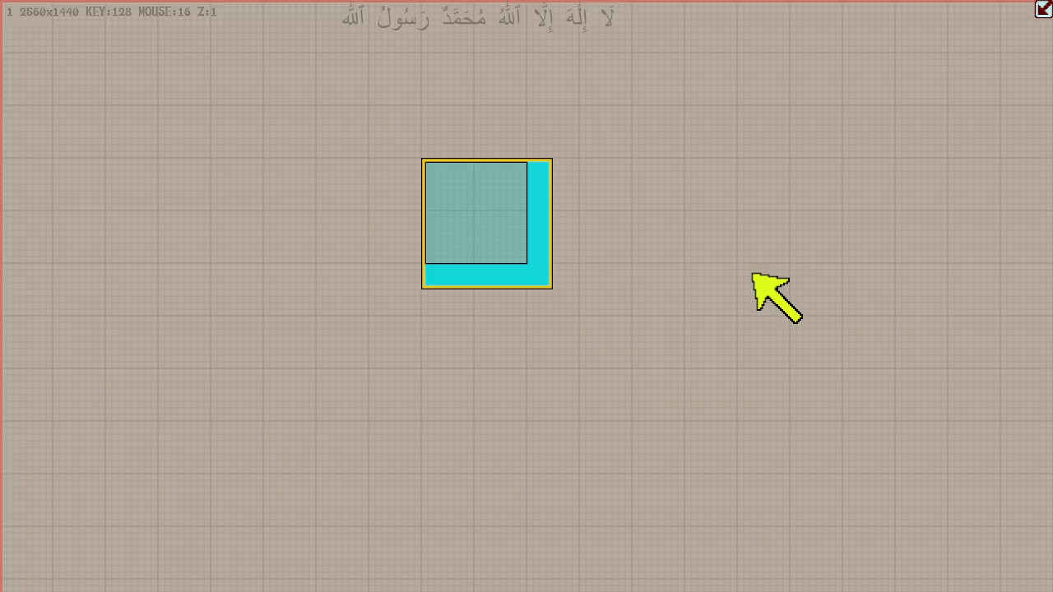
- Add a 128-unit-tall box below the original box, then repeatedly lengthen and shorten it, ending at about 64 units tall
key(Return)
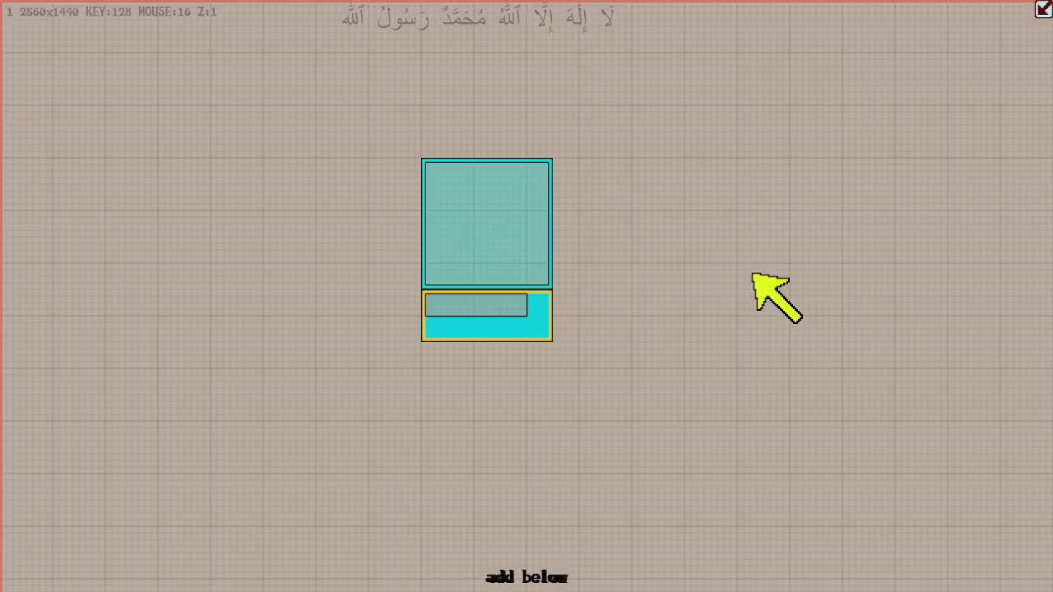
key(Down)
key(Down)
key(Down)
key(Down)
key(Down)
key(Down)
key(Down)
key(Up)
key(Up)
key(Up)
key(Up)
key(Up)
key(Up)
key(Down)
key(Up)
key(Up)
key(Down)
key(Down)
key(Down)
- Stretch the lower box downward, upward over the original box and back below it, then delete it
key(Down)
key(Up)
key(Up)
key(Up)
key(Up)
key(Up)
key(Up)
key(Up)
key(Up)
key(Up)
key(Up)
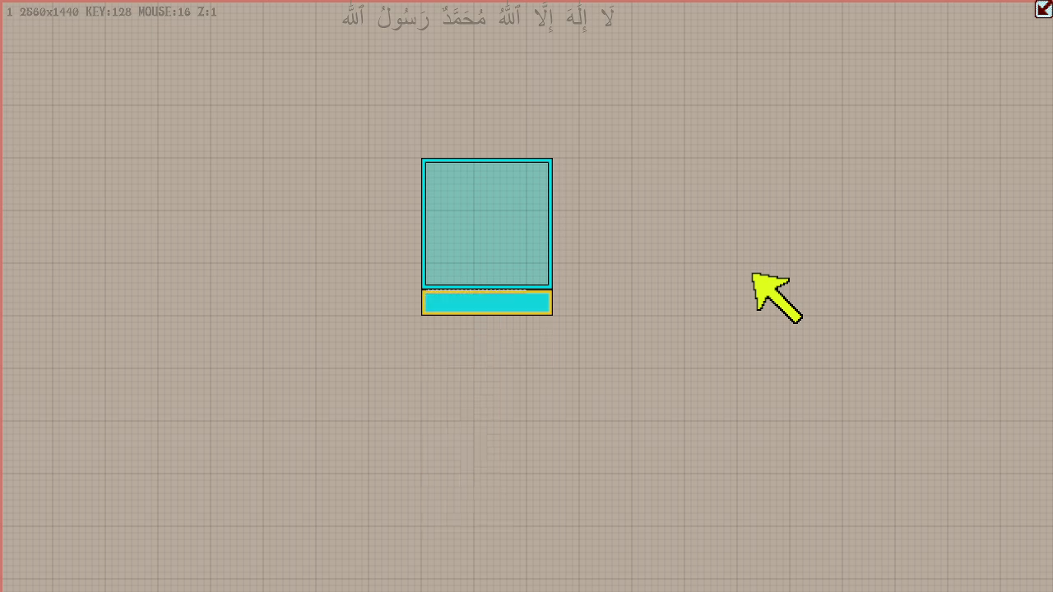
key(Down)
key(Down)
key(Down)
key(Down)
key(Down)
key(Up)
key(Up)
key(Up)
key(Up)
key(Up)
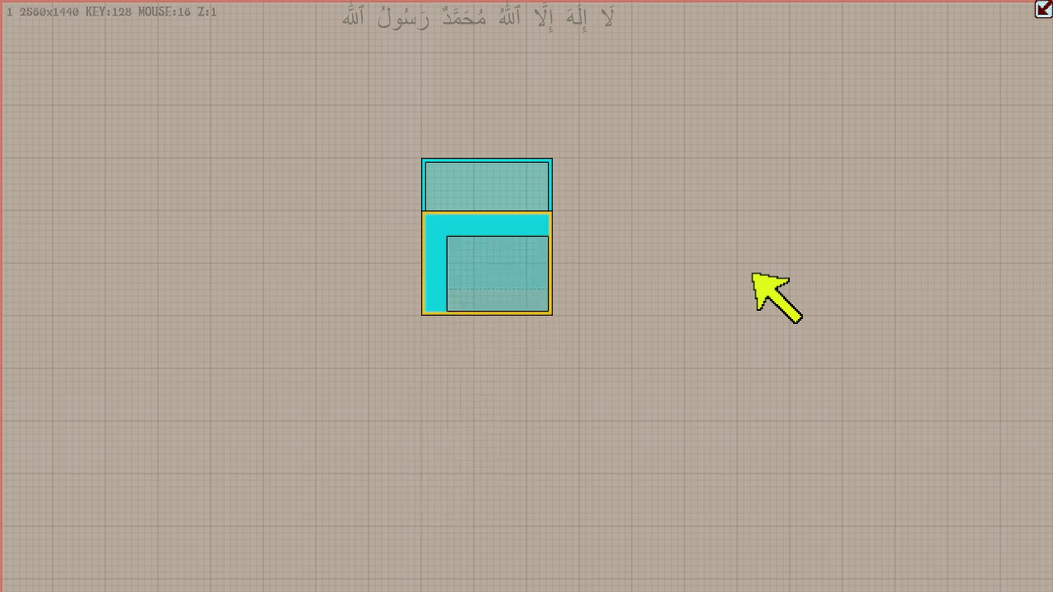
key(Down)
key(Down)
key(Down)
key(Down)
key(Down)
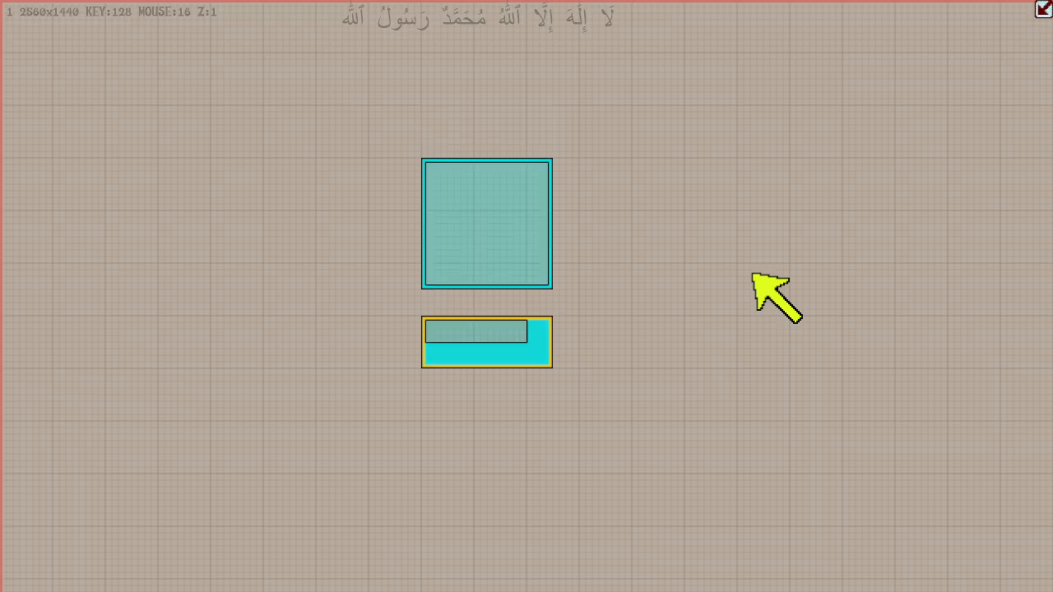
key(Down)
key(Up)
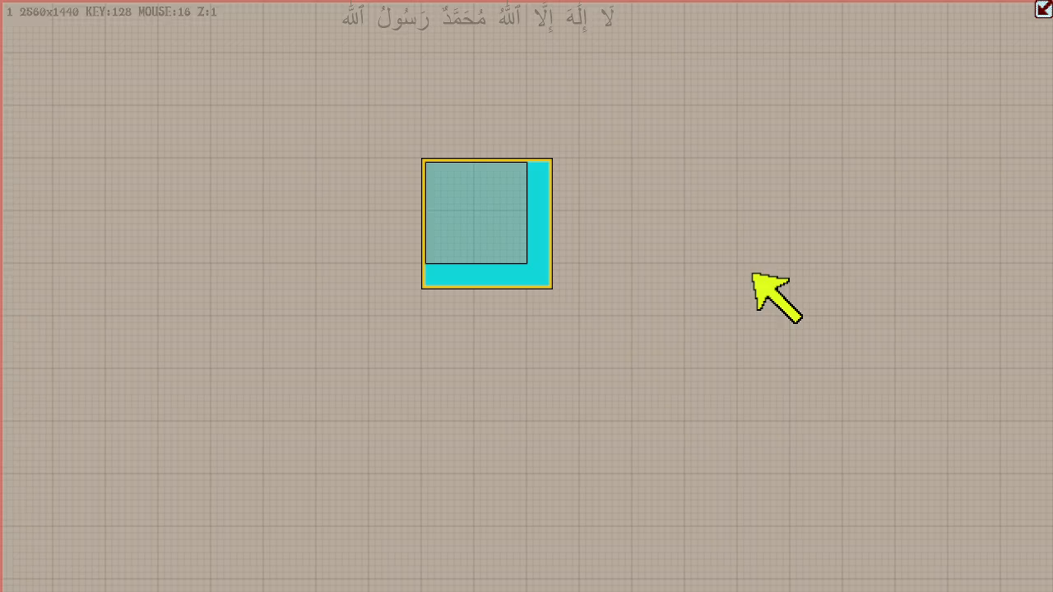
- Add and delete a 128-unit-tall box above the original box, then do the same below it
key(ctrl+Up)
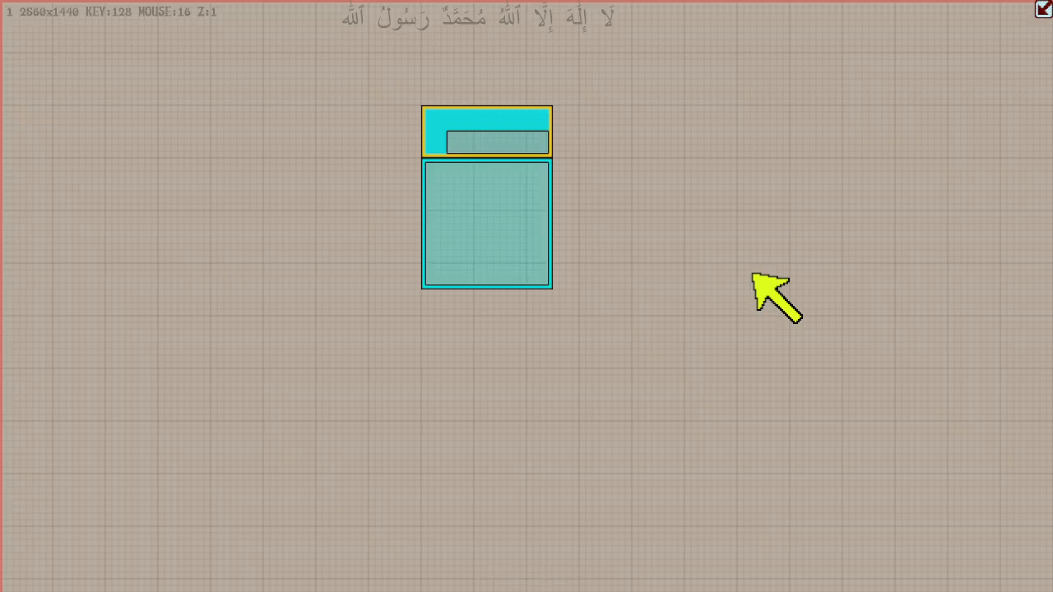
key(Delete)
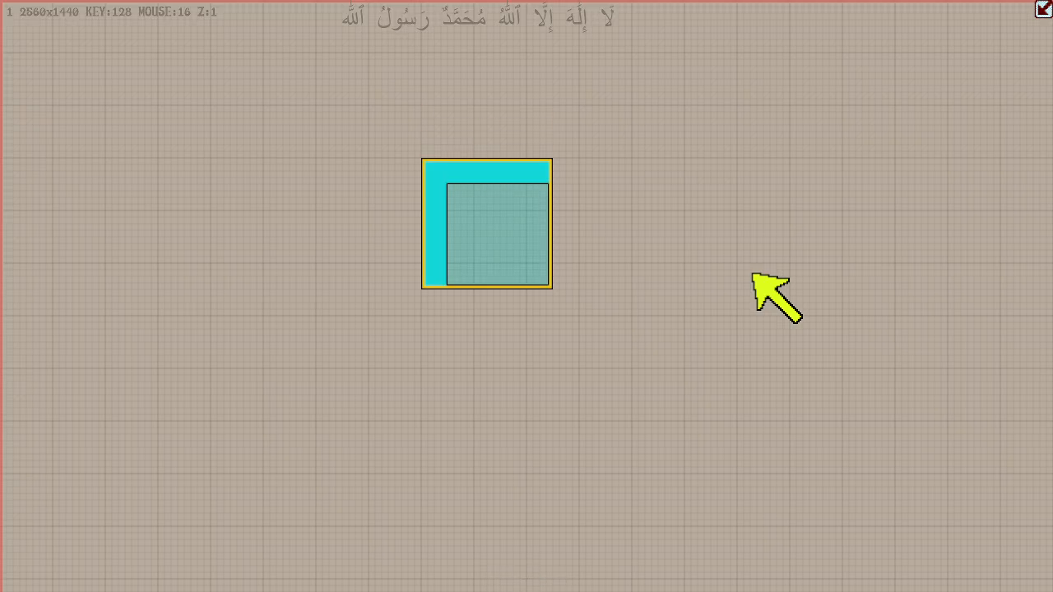
key(ctrl+Down)
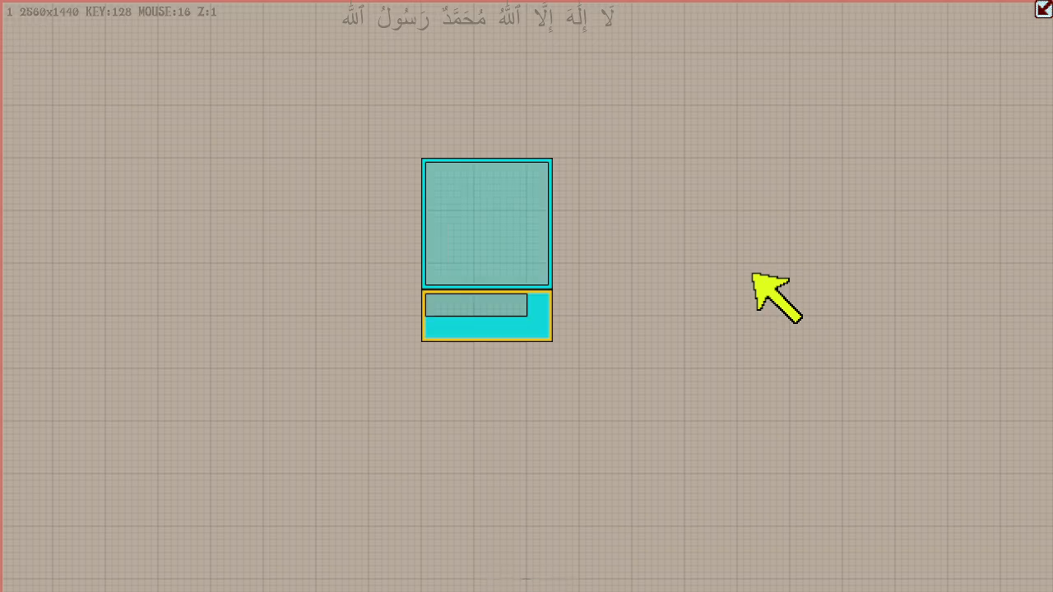
key(Delete)
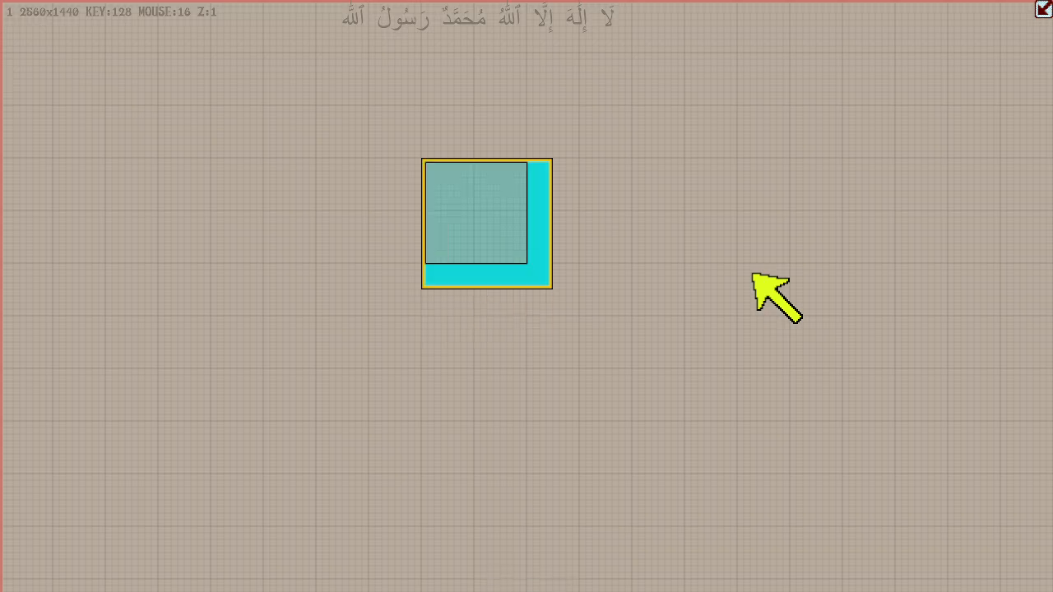
- Add a box above the original box, resize it to 256 units tall, then delete it
key(ctrl+Up)
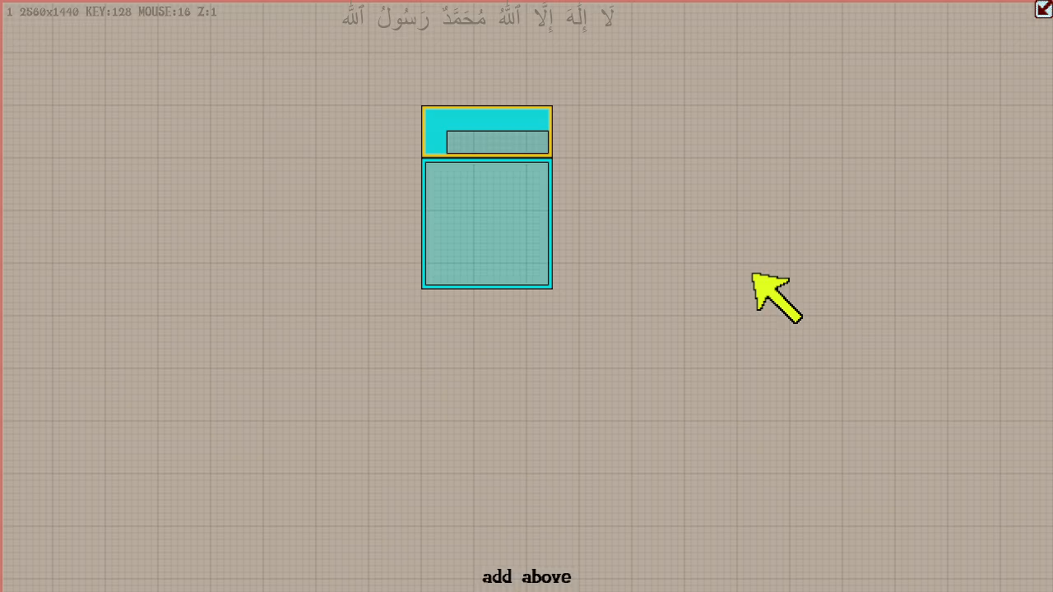
key(shift+Up)
key(shift+Up)
key(shift+Down)
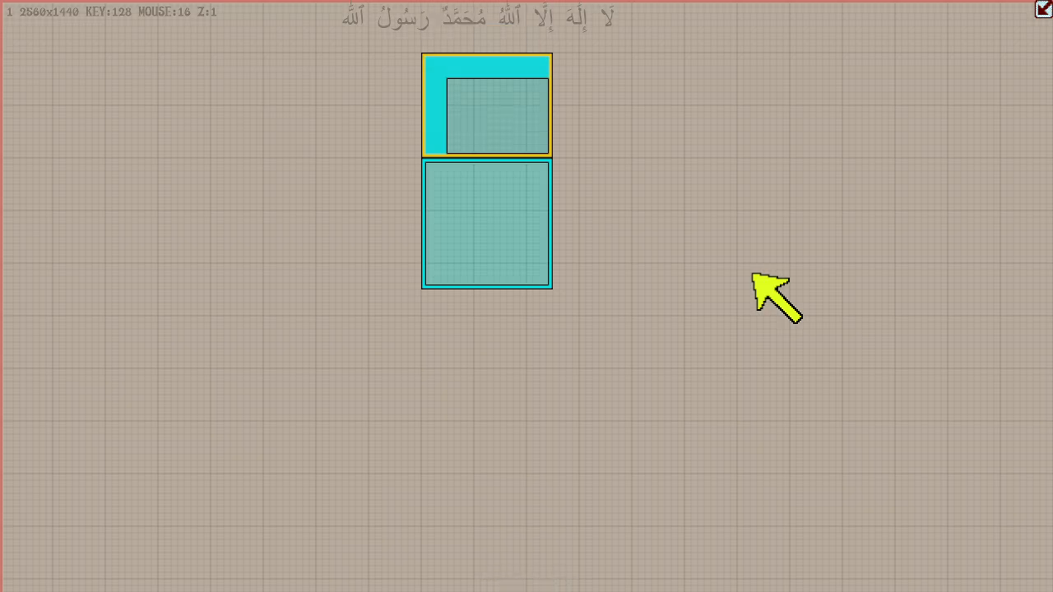
key(Delete)
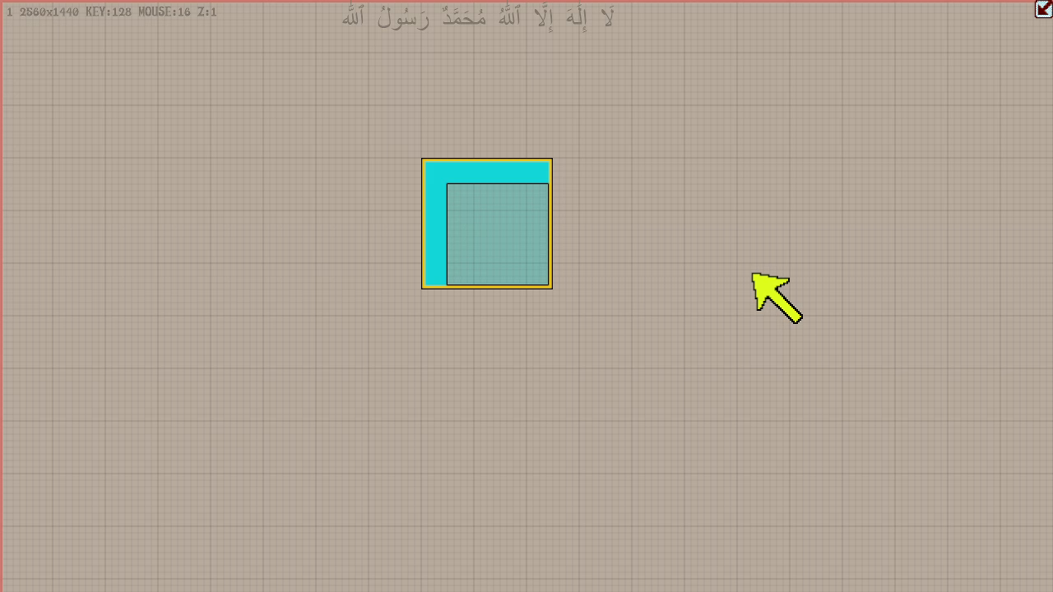
- Add and delete a 128-unit-wide box on the original box's left side, then a 192-unit-wide one on its right side
key(ctrl+Left)
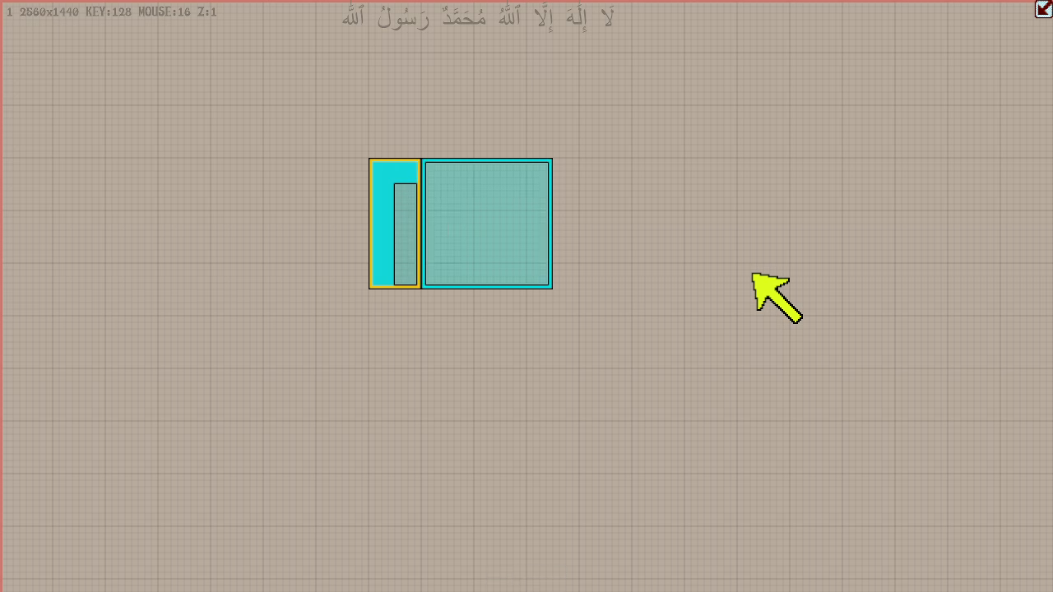
key(Delete)
key(ctrl+Right)
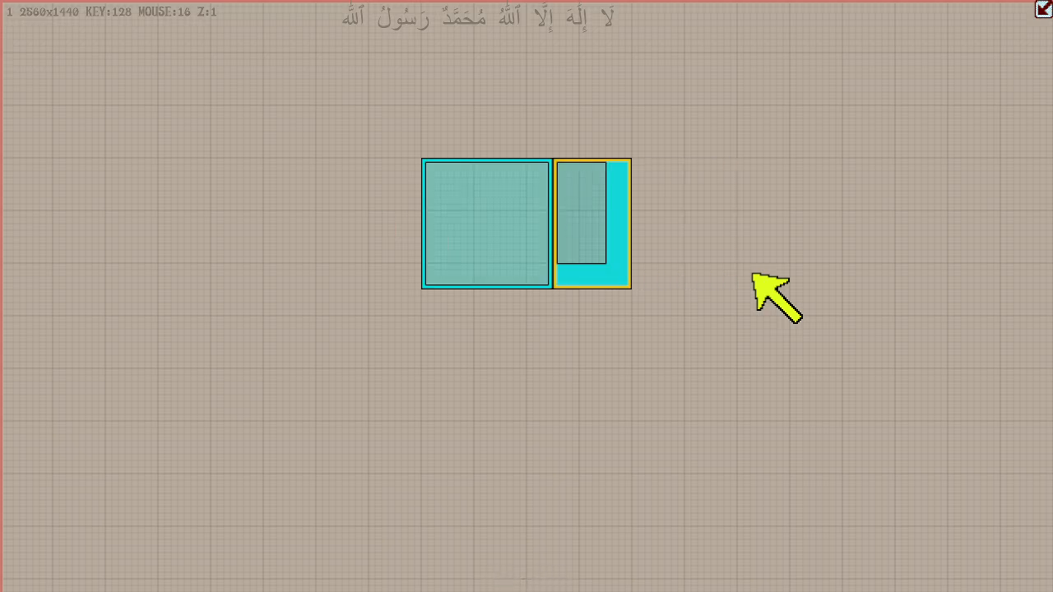
key(Delete)
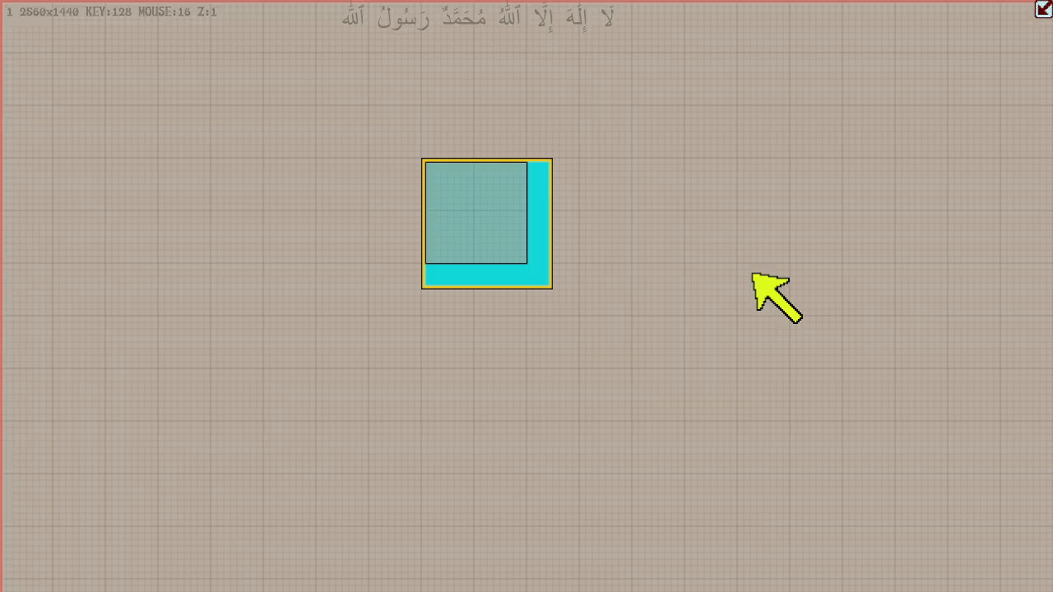
- Add a 128-unit-wide box at the canvas's right wall, then extend its upper edge upward and return it
key(Right)
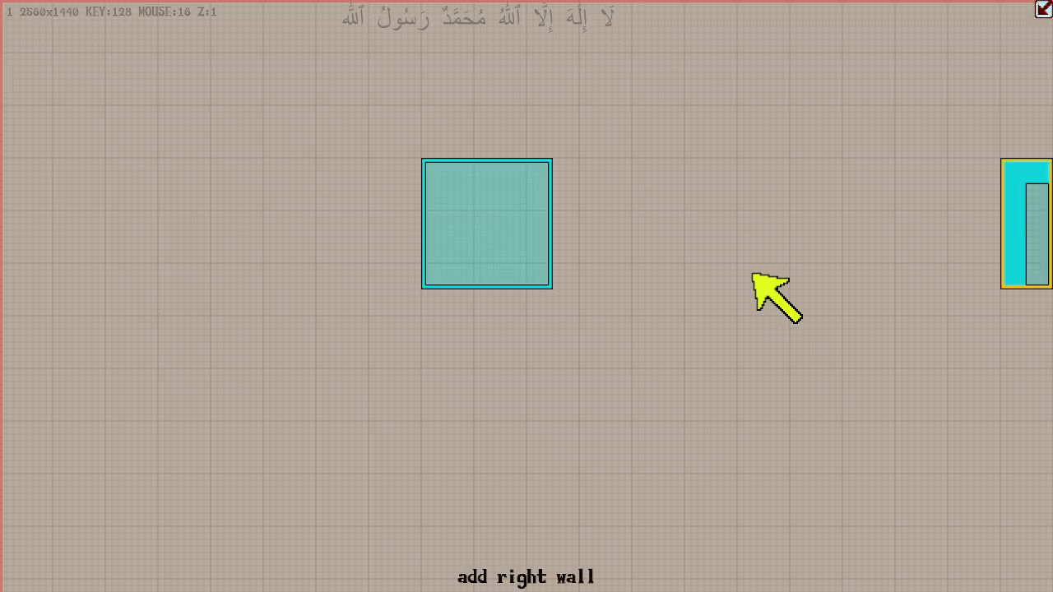
key(Up)
key(Up)
key(Down)
key(Down)
- Widen the right-wall box leftward to 1024 units, narrow it to 384 units, then delete it
key(Left)
key(Left)
key(Left)
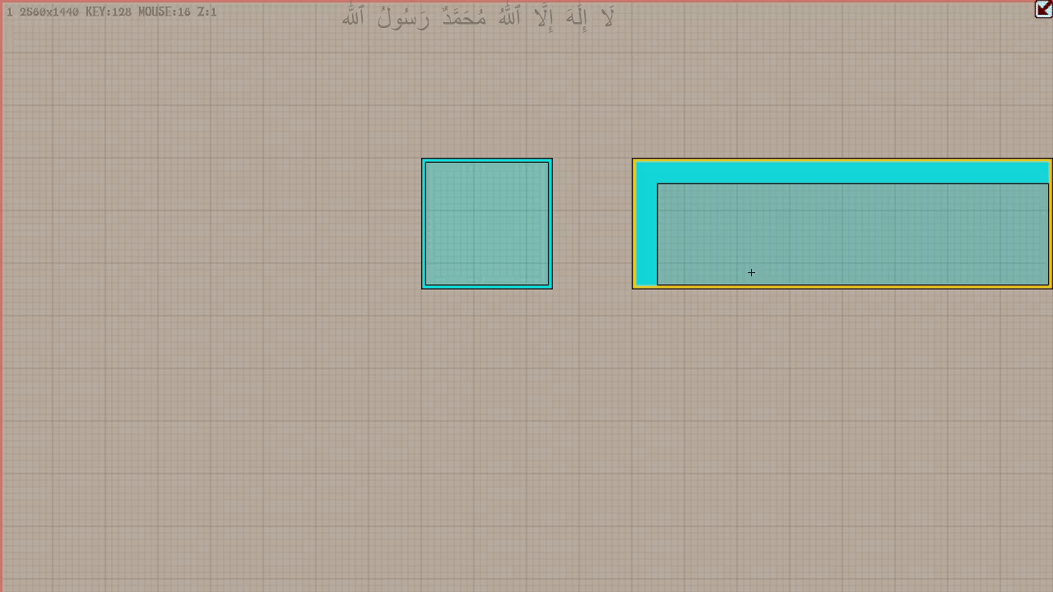
key(Right)
key(Right)
key(Right)
key(Right)
key(Right)
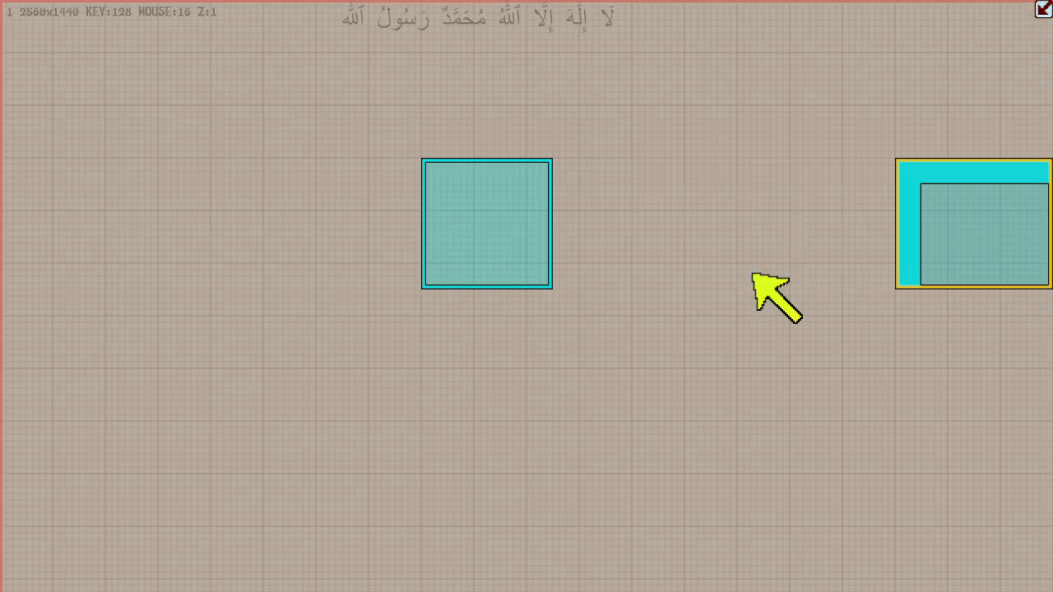
key(Delete)
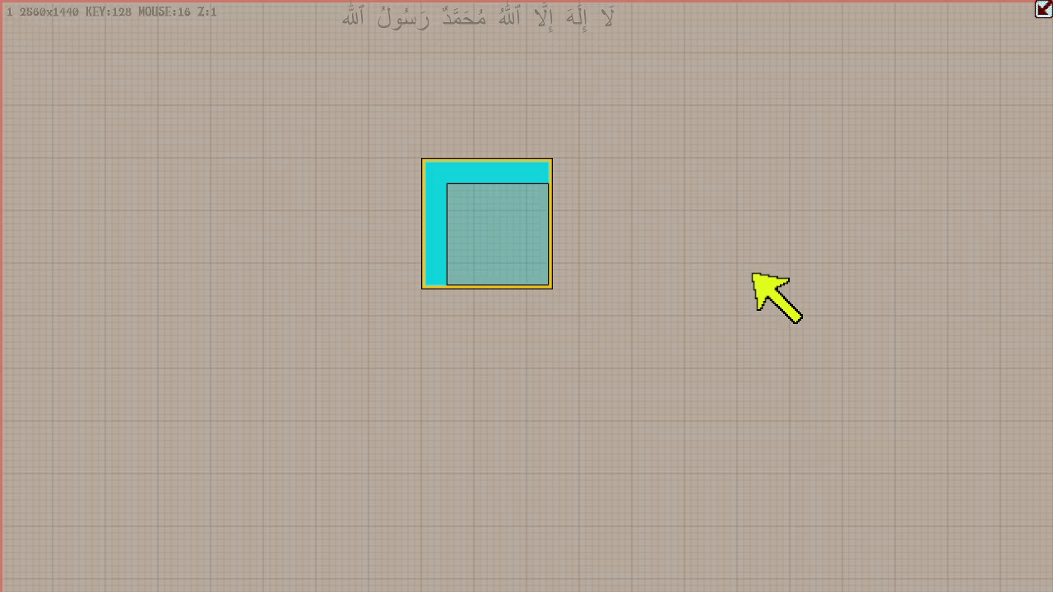
- Add and delete a 128-unit-wide box on the original box's left side, then one at the left wall widened to 256 units
key(ctrl+Left)
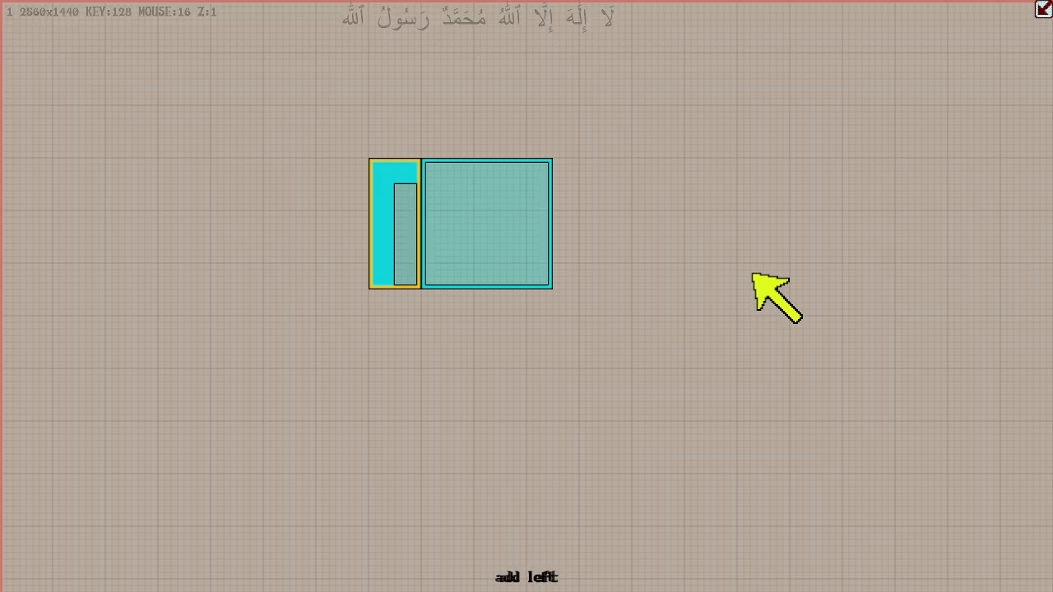
key(Right)
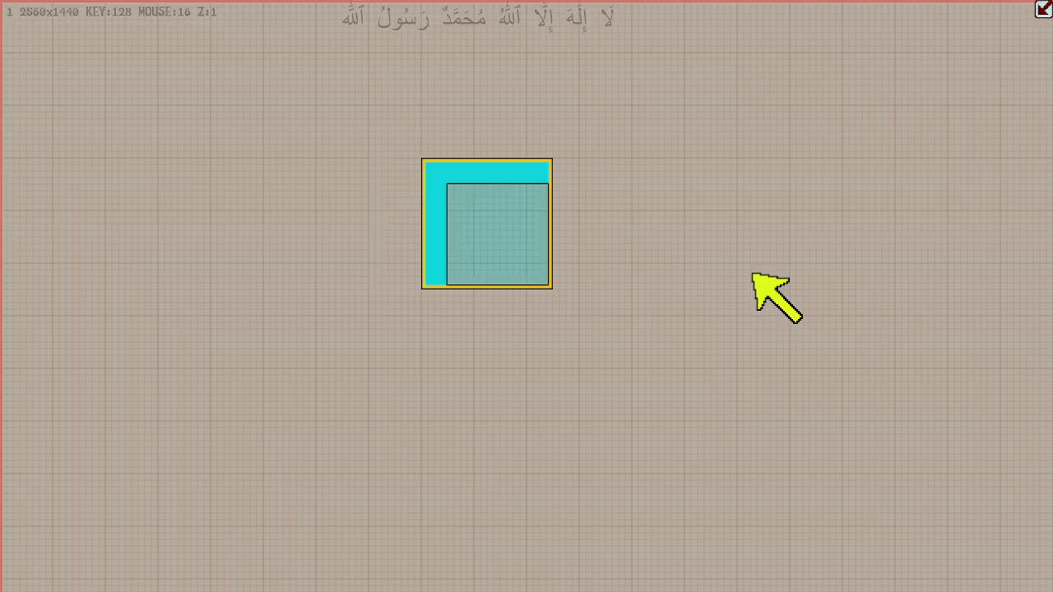
key(ctrl+shift+Left)
key(Right)
key(Right)
key(Right)
key(Right)
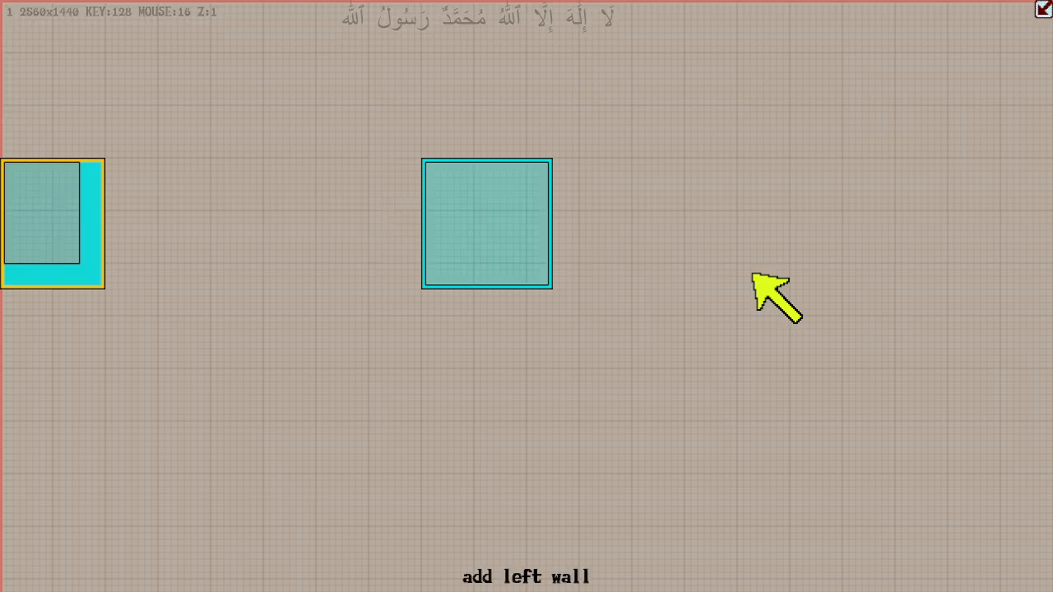
key(Escape)
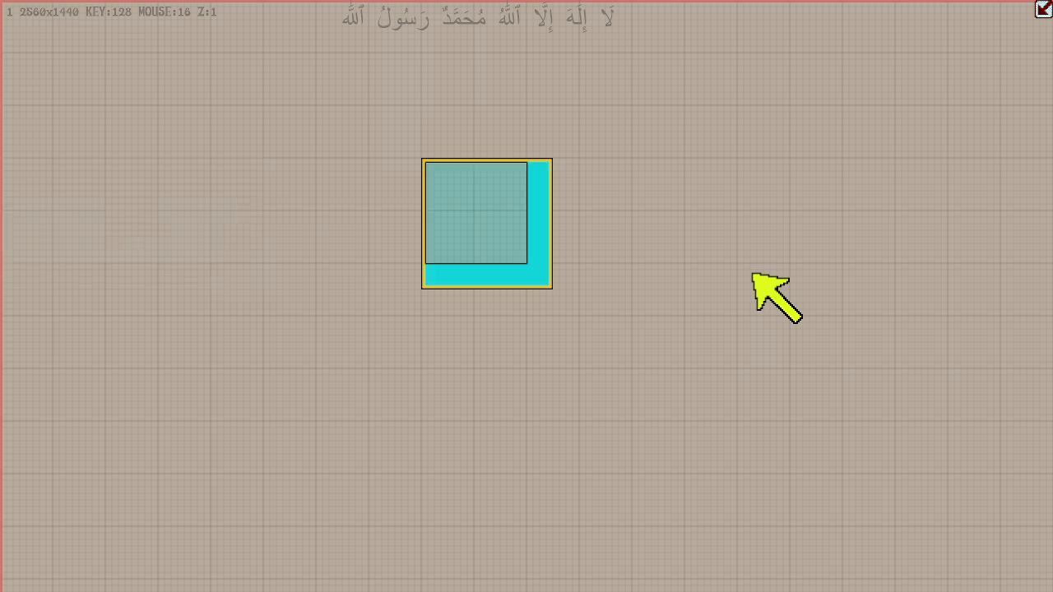
- Add and delete a 128-unit-wide box on the original box's right side, then a right-wall box enlarged to 640 by 448 units
key(ctrl+Right)
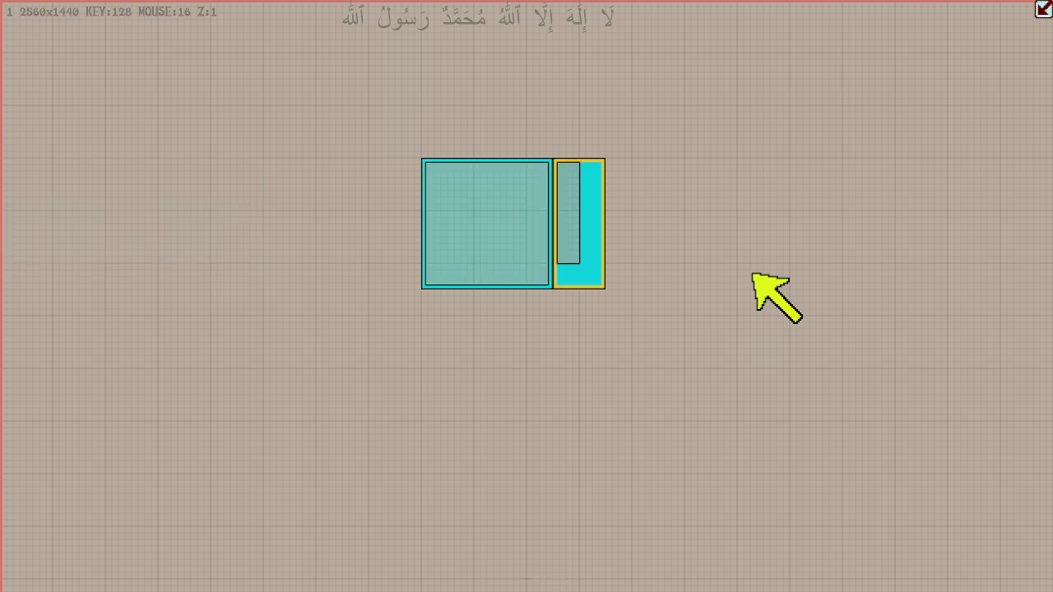
key(Escape)
key(ctrl+shift+Right)
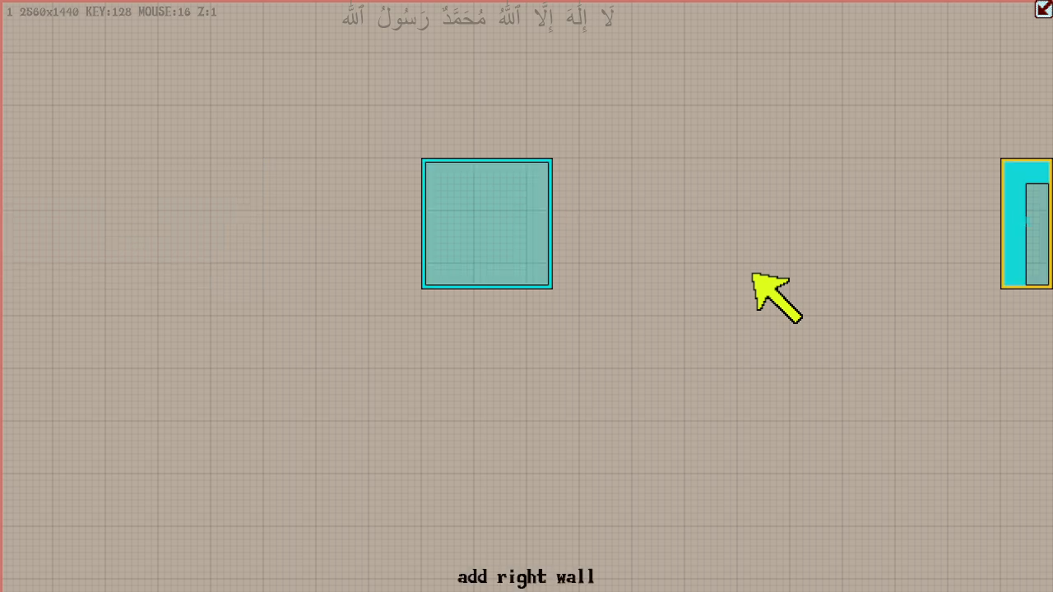
key(shift+Left)
key(shift+Left)
key(shift+Left)
key(shift+Left)
key(shift+Up)
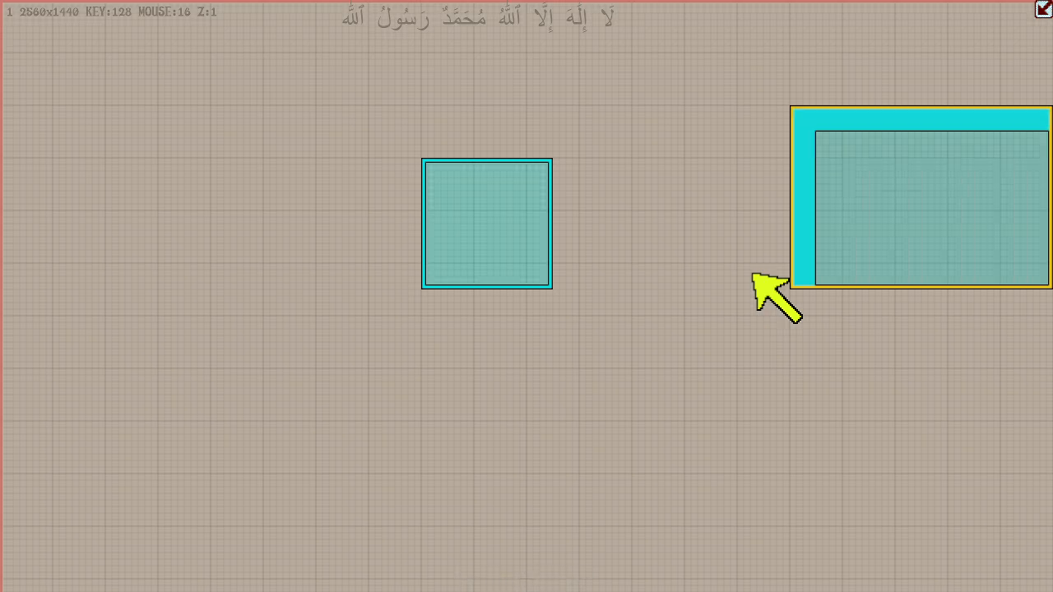
key(Escape)
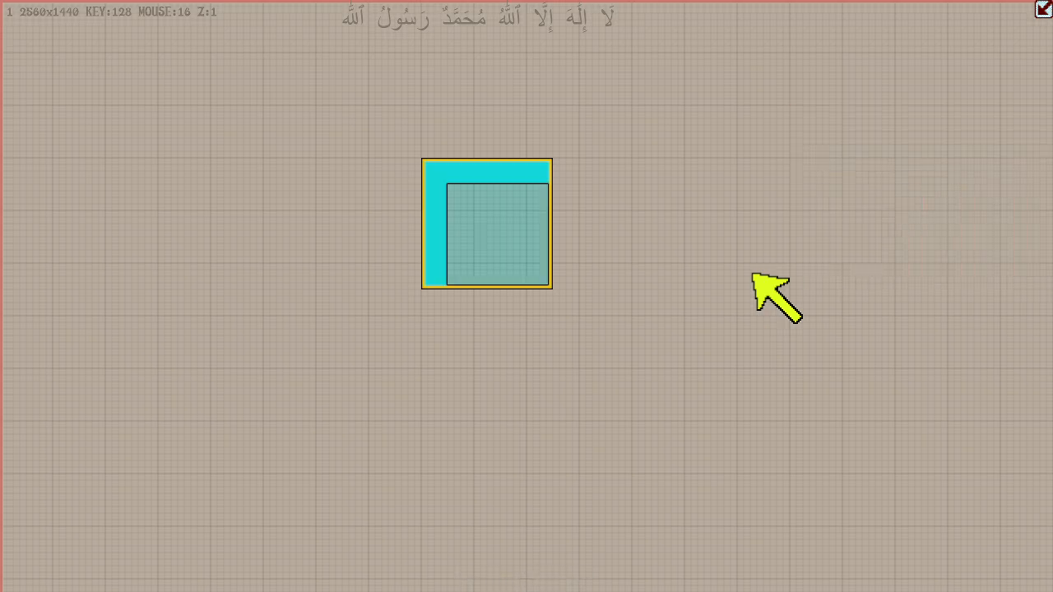
- Add a box below the original box, enlarge it to 384 units wide and 576 units tall, then delete it
key(ctrl+shift+Down)
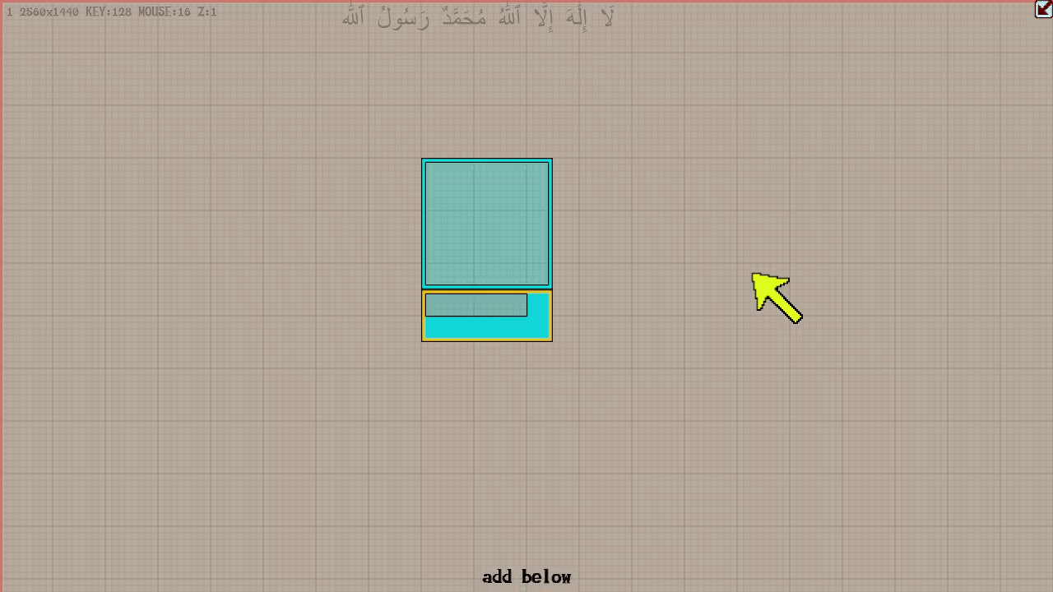
key(shift+Down)
key(shift+Down)
key(shift+Down)
key(shift+Down)
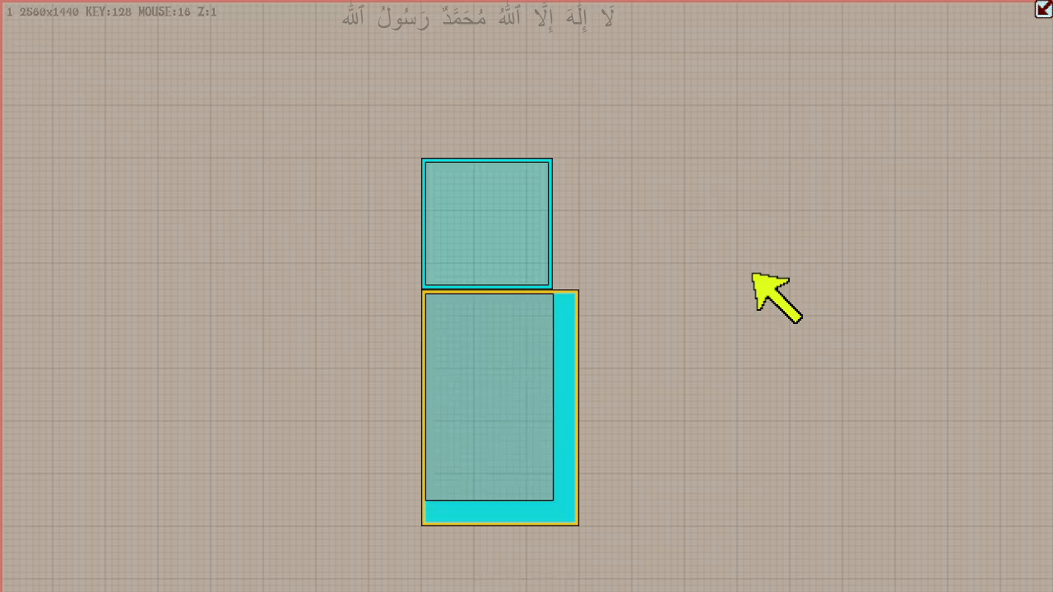
key(Escape)
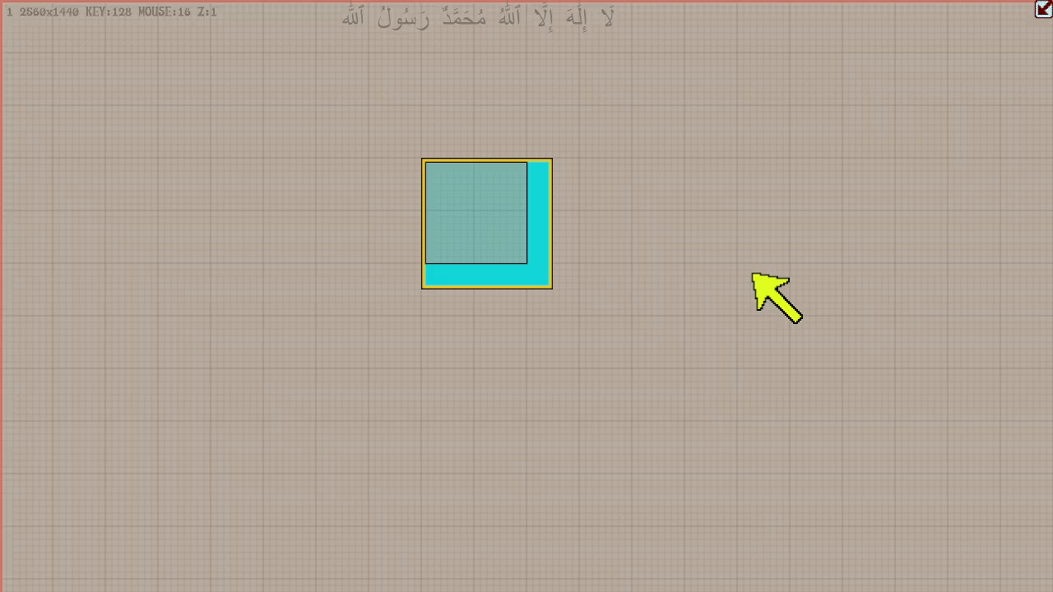
- Add a box above the original box, extend it to 384 units tall, shift its side edge back and forth, then delete it
key(ctrl+shift+Up)
key(shift+Up)
key(shift+Up)
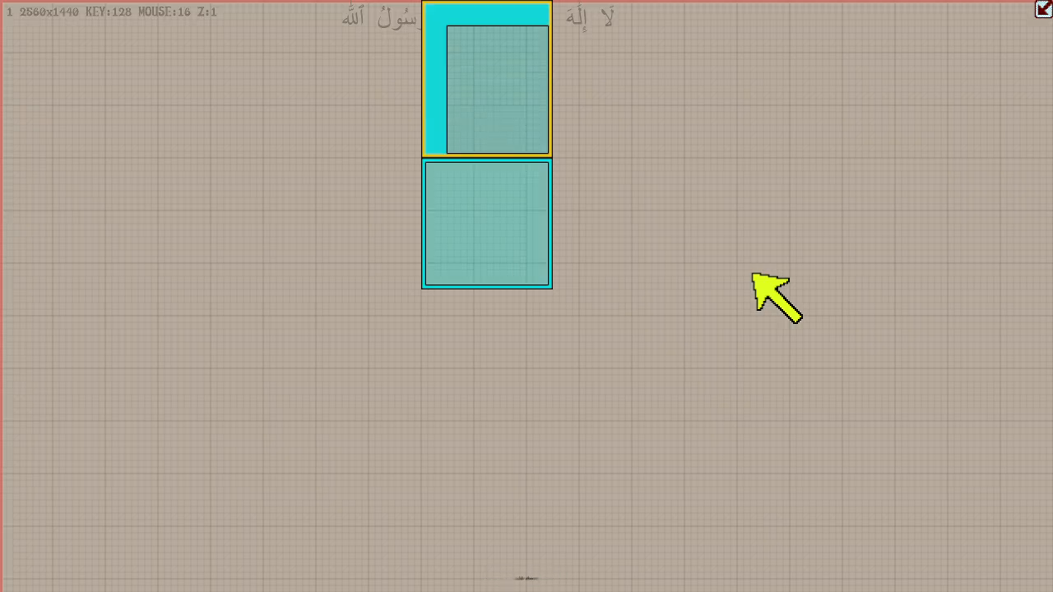
key(shift+Left)
key(shift+Left)
key(shift+Right)
key(shift+Right)
key(r)
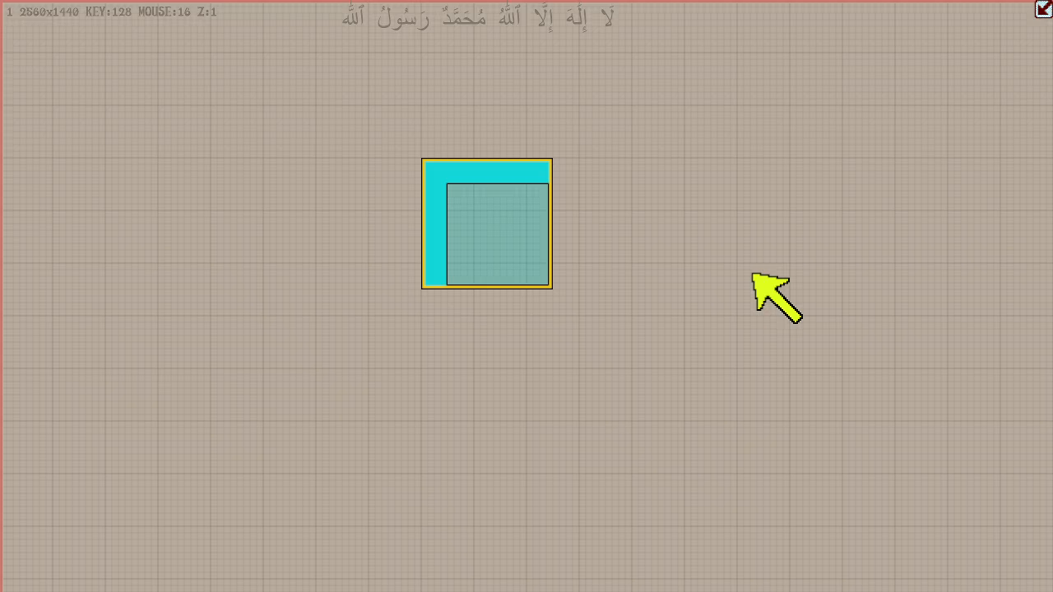
- Switch to move mode and move the original box 640 units left and 128 units up
key(g)
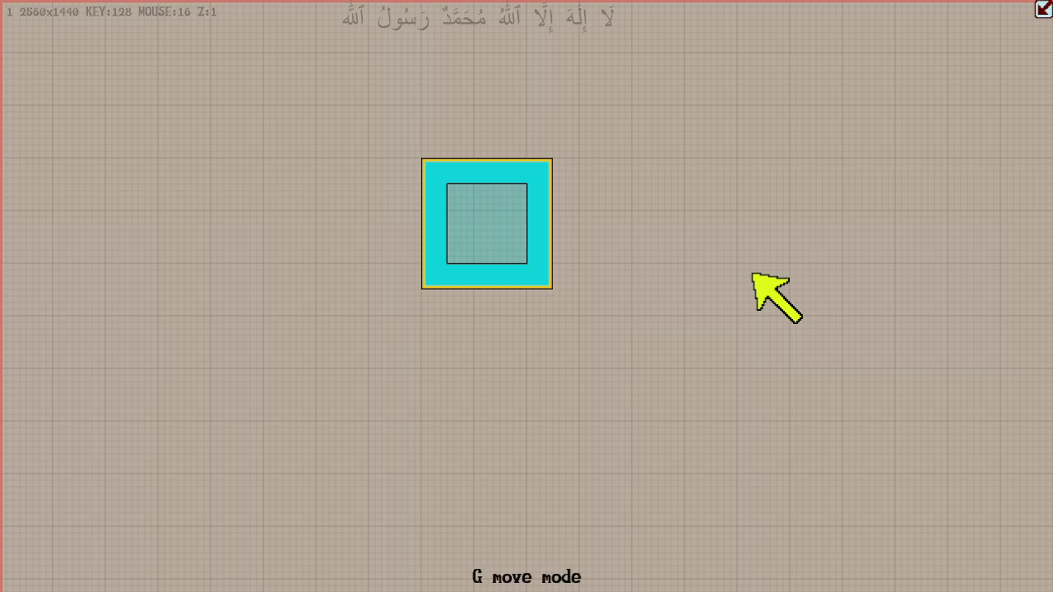
key(Left)
key(Left)
key(Left)
key(Left)
key(Left)
key(Up)
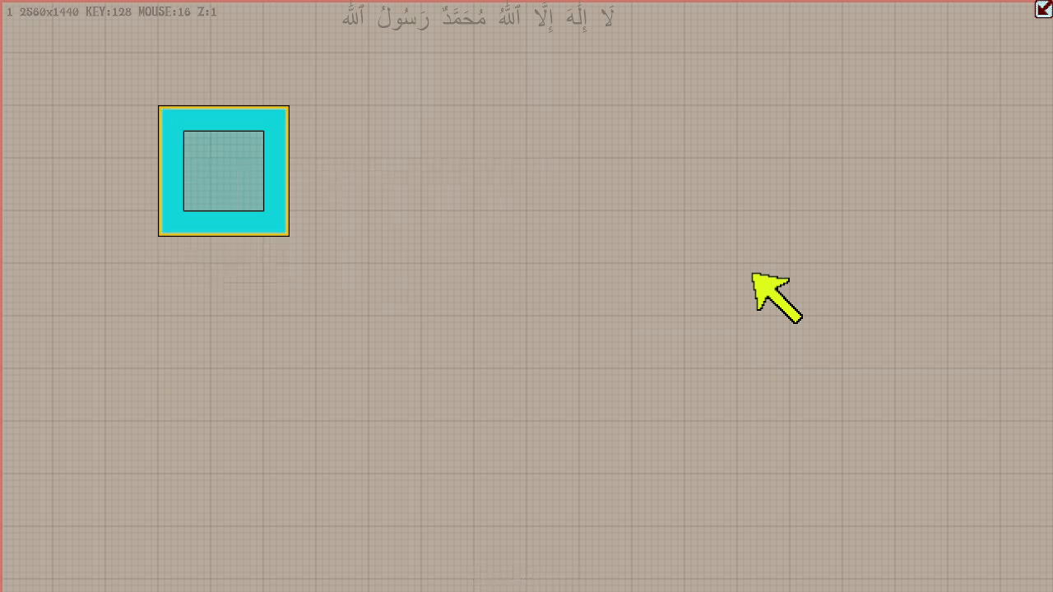
- Switch to edge mode and shrink the box to 256 by 256 units from its lower and right edges
key(e)
key(Up)
key(Down)
key(e)
key(Up)
key(Left)
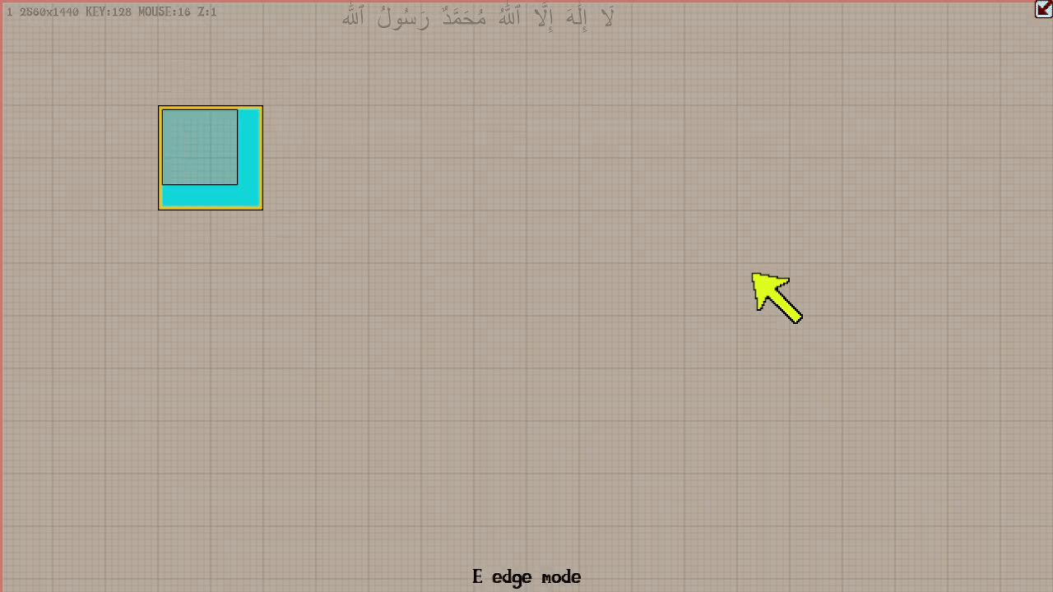
- Switch through duplication mode to move mode and move the box 384 units right and 256 units down
key(d)
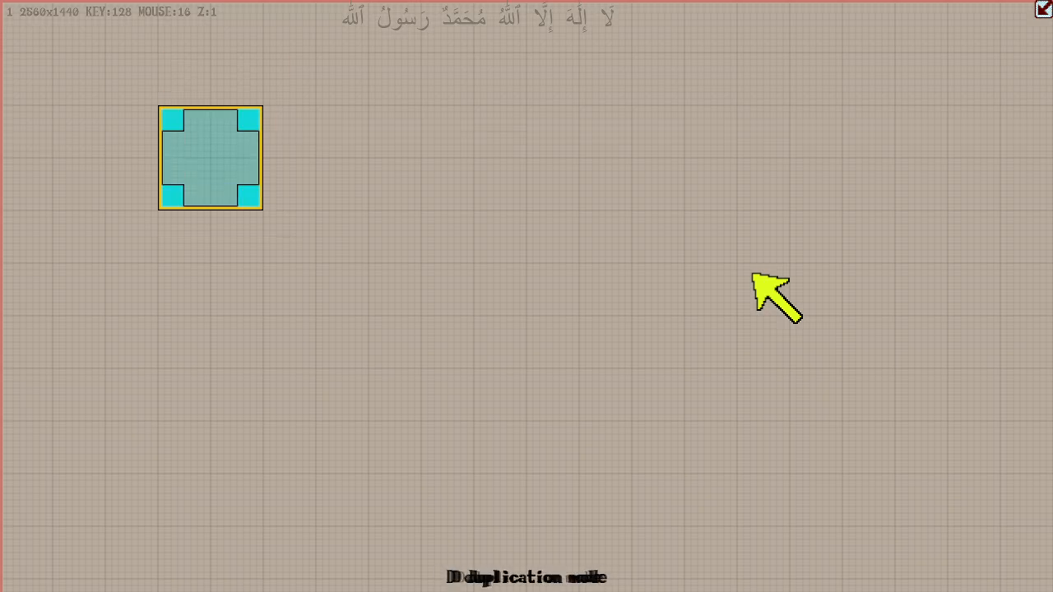
key(g)
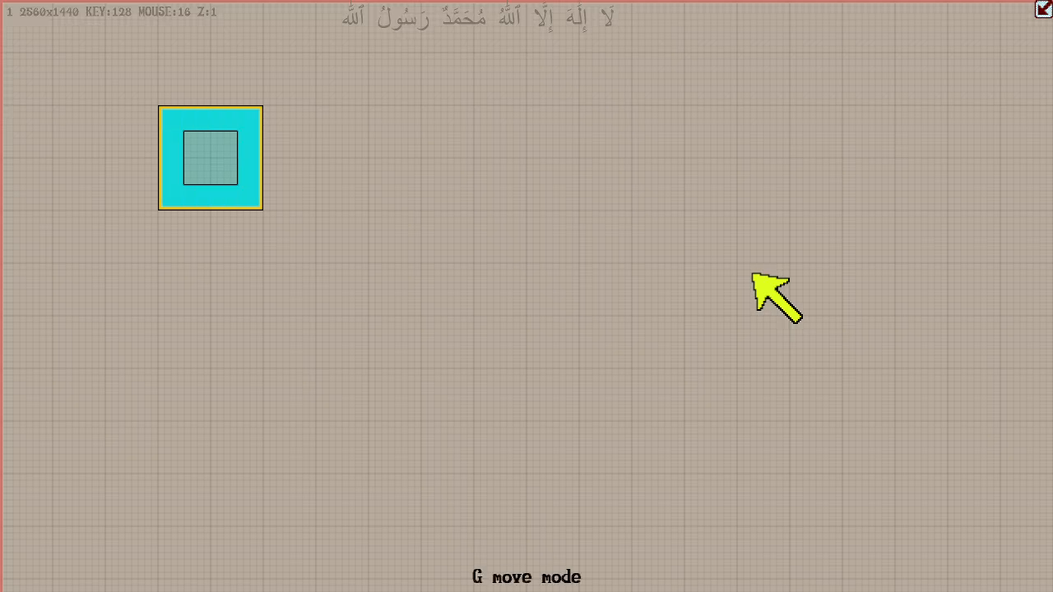
key(Right)
key(Right)
key(Right)
key(Down)
key(Down)
- Cycle through the edge and duplication modes and shift the box around the grid, leaving it 256 units farther left
key(e)
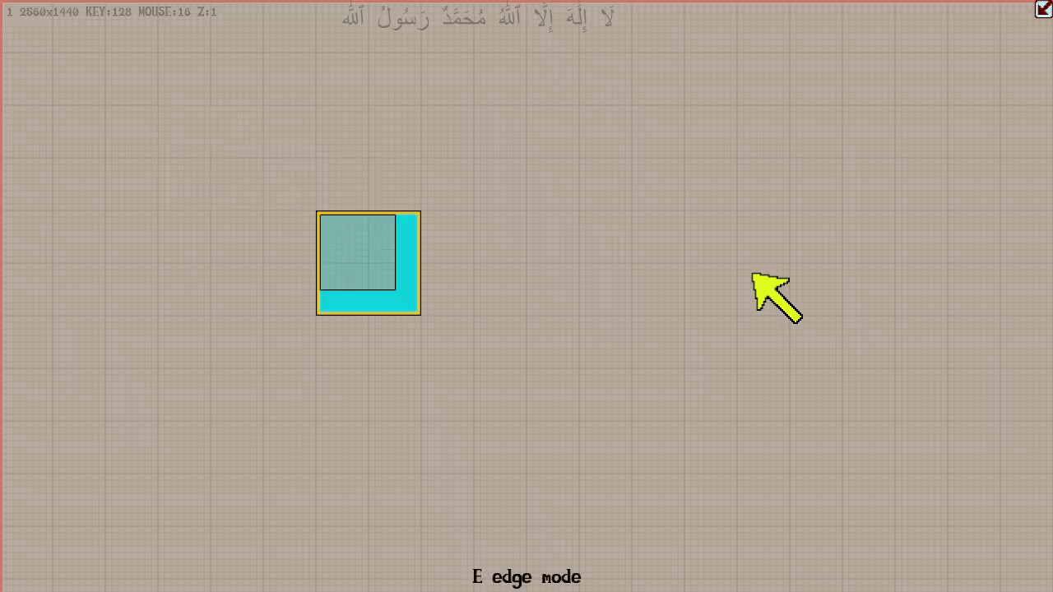
key(d)
key(Right)
key(Right)
key(Left)
key(Left)
key(Left)
key(Left)
key(Up)
key(Up)
key(Right)
key(Right)
key(Down)
key(Down)
key(Left)
key(Left)
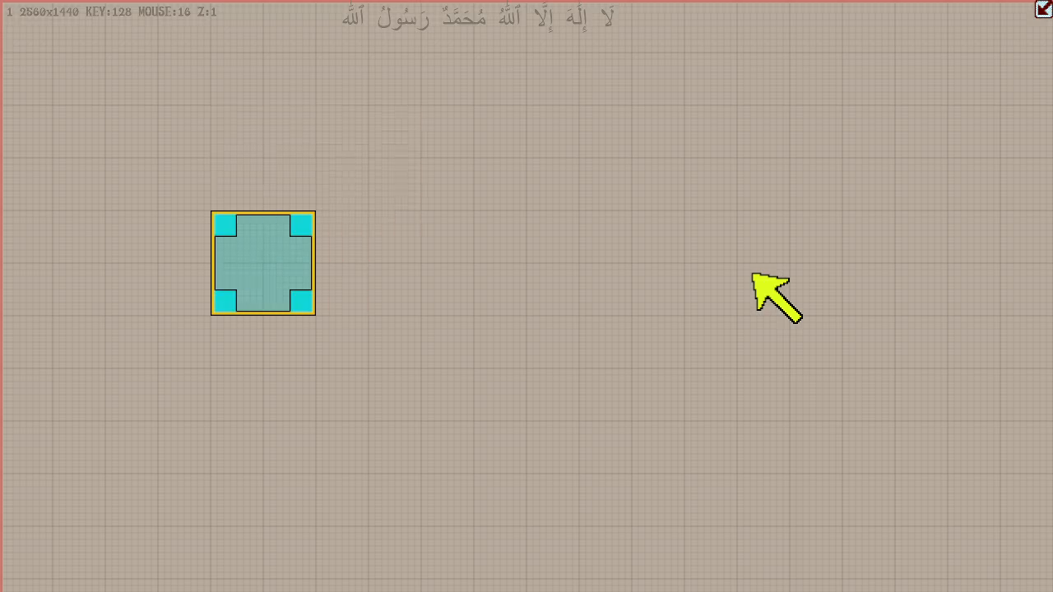
- Shift the box up 128 units, stepping it right and back left
key(Up)
key(Right)
key(Right)
key(Left)
key(Left)
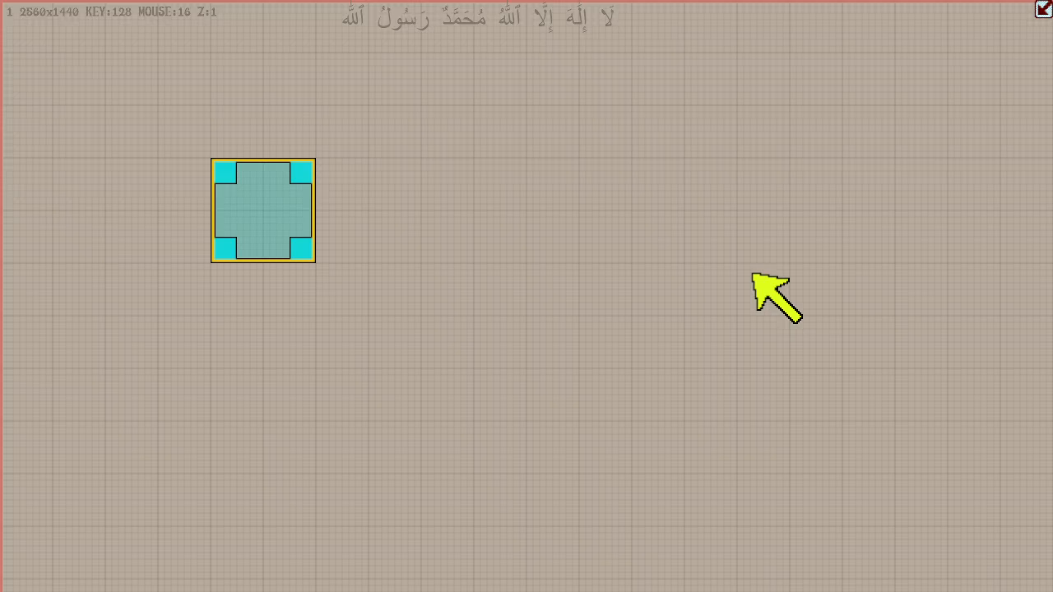
- Duplicate the 256-unit box on its right side, then remove the duplicate
key(Right)
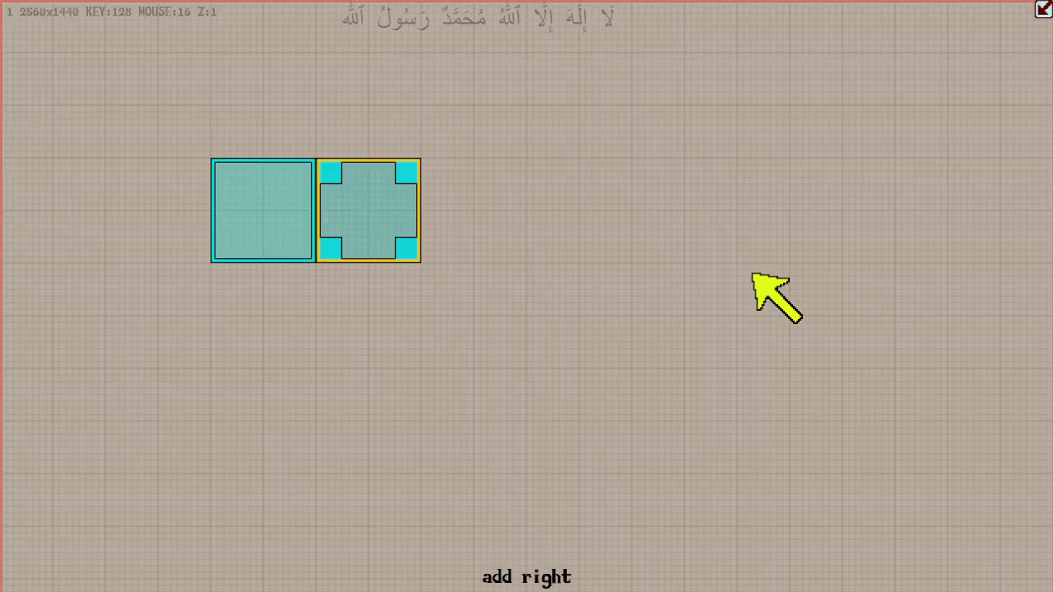
key(Right)
key(Right)
key(Left)
key(Left)
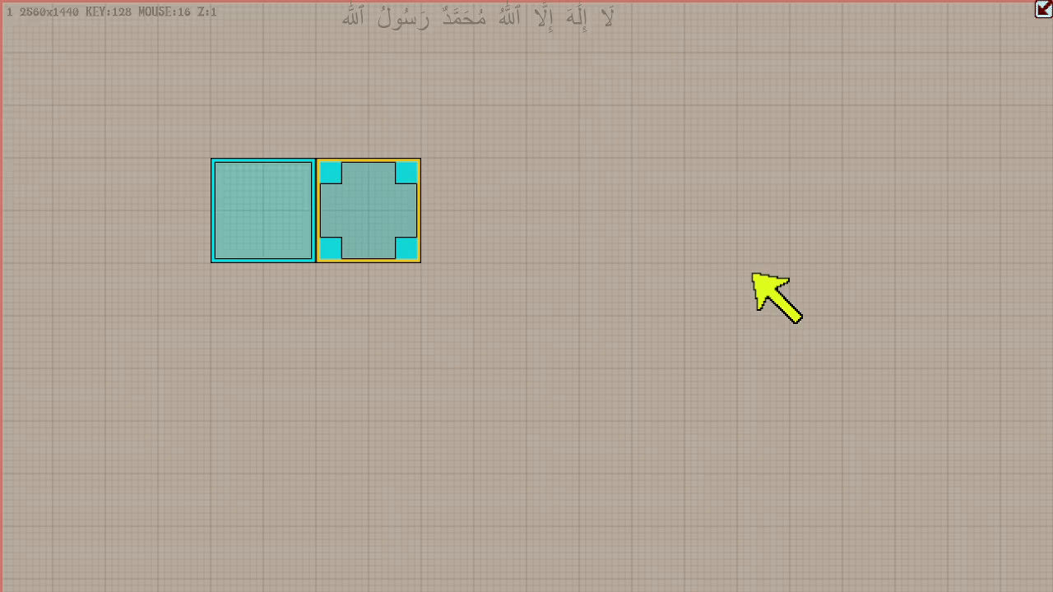
key(ctrl+z)
key(d)
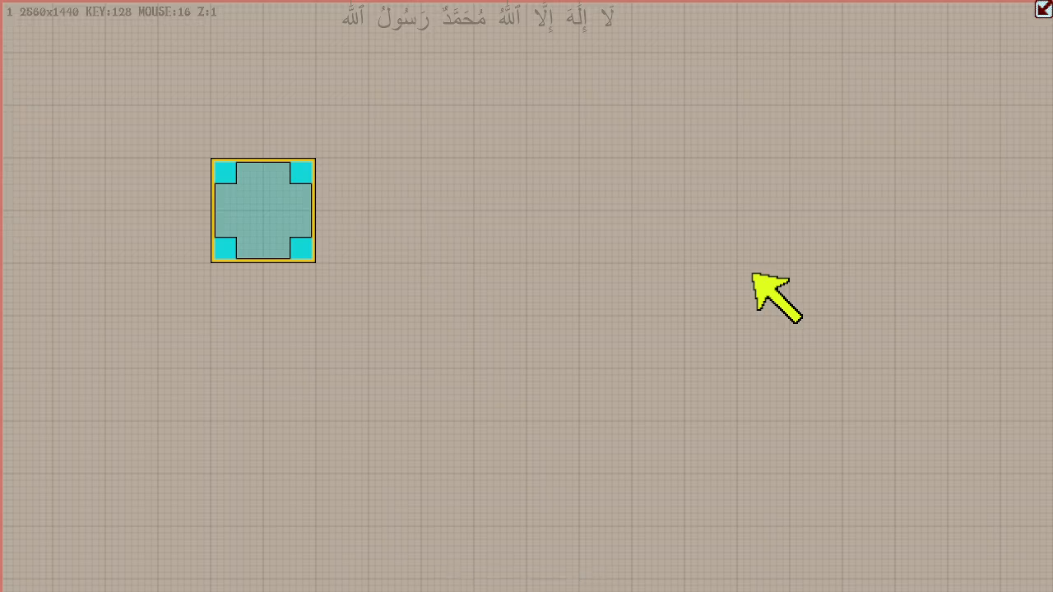
- Move the box 640 units right in move mode, then switch to duplication mode and try duplicating it rightward
key(d)
key(g)
key(Right)
key(Right)
key(Right)
key(Right)
key(d)
key(Right)
key(Right)
key(Right)
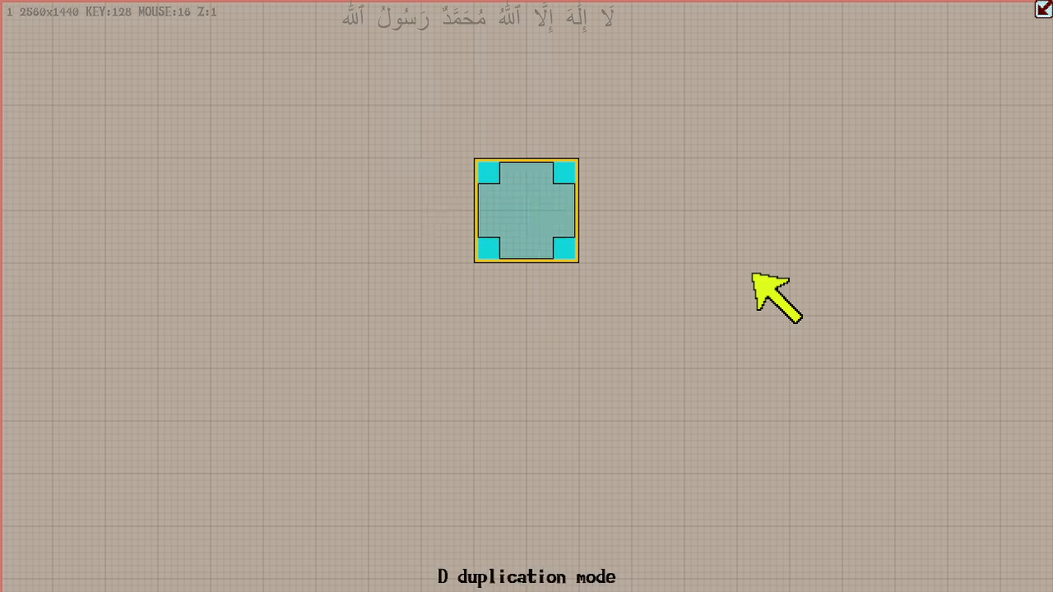
- Shift the box left and right along its row, leaving it 256 units farther left
key(Left)
key(Left)
key(Left)
- Duplicate the box rightward five times to form a row of six, then delete all the duplicates
key(Left)
key(Left)
key(Right)
key(Right)
key(Right)
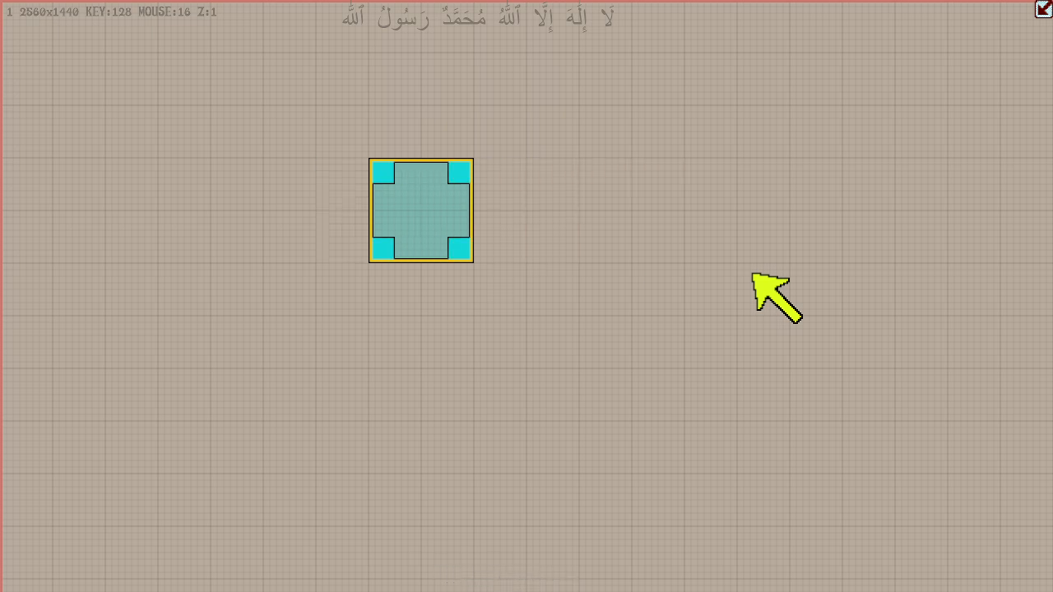
key(Left)
key(Left)
key(Right)
key(Right)
key(Right)
key(Right)
key(Right)
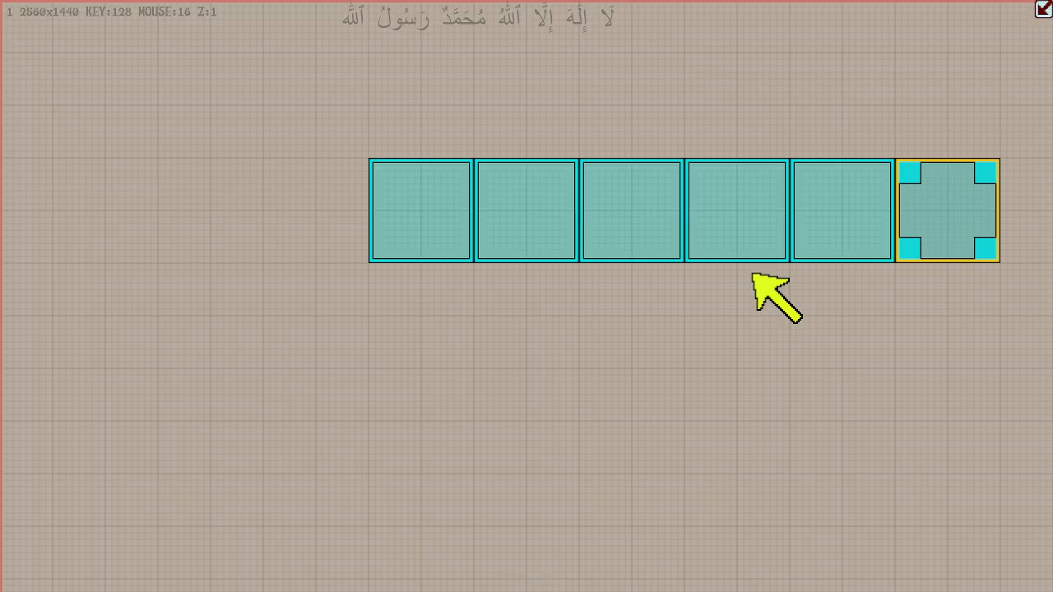
key(BackSpace)
key(BackSpace)
key(BackSpace)
key(BackSpace)
key(BackSpace)
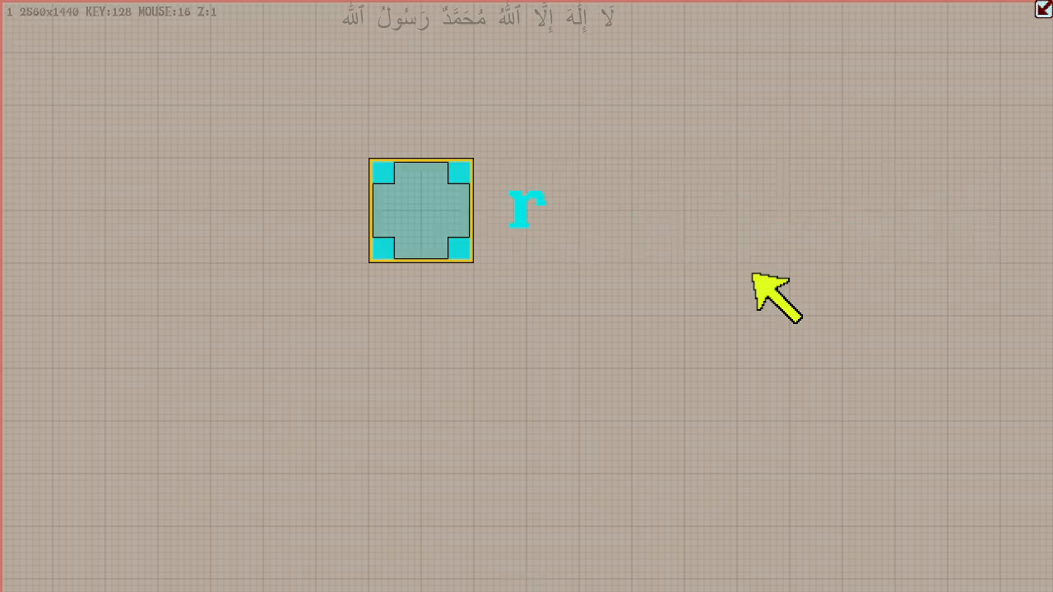
- Duplicate the box three times in a row to its left, then delete the duplicates
key(Left)
key(Left)
key(Left)
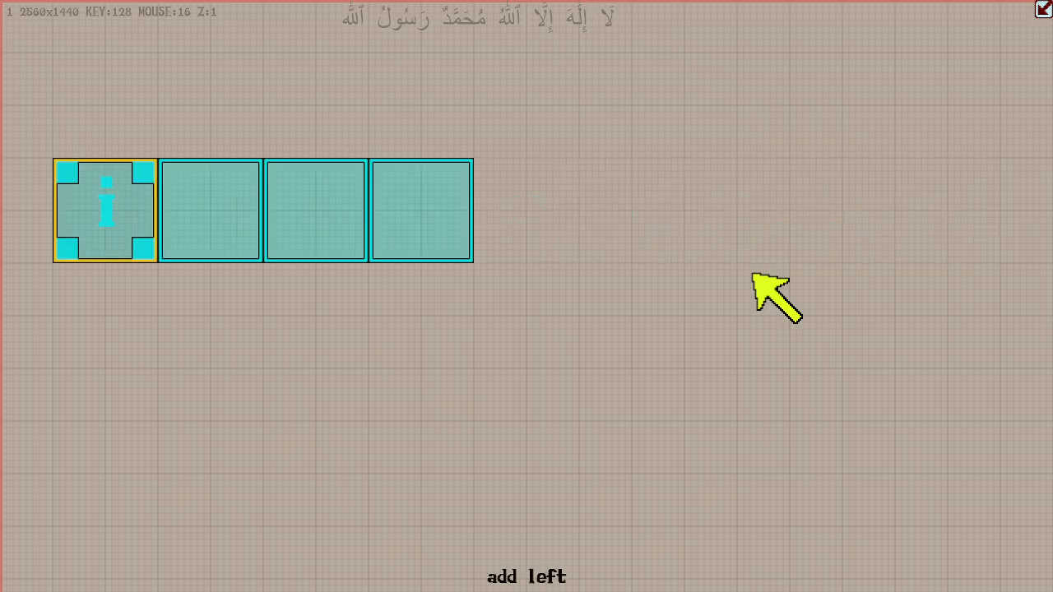
key(Delete)
key(Delete)
key(Delete)
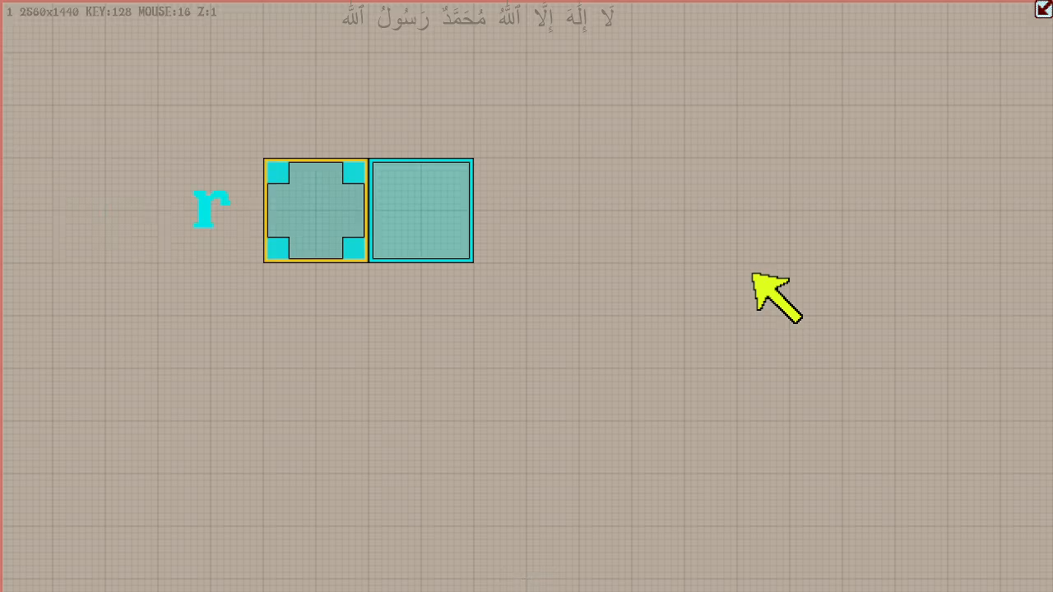
- Duplicate the box three times in a column below it, then delete the duplicates
key(Down)
key(Down)
key(Down)
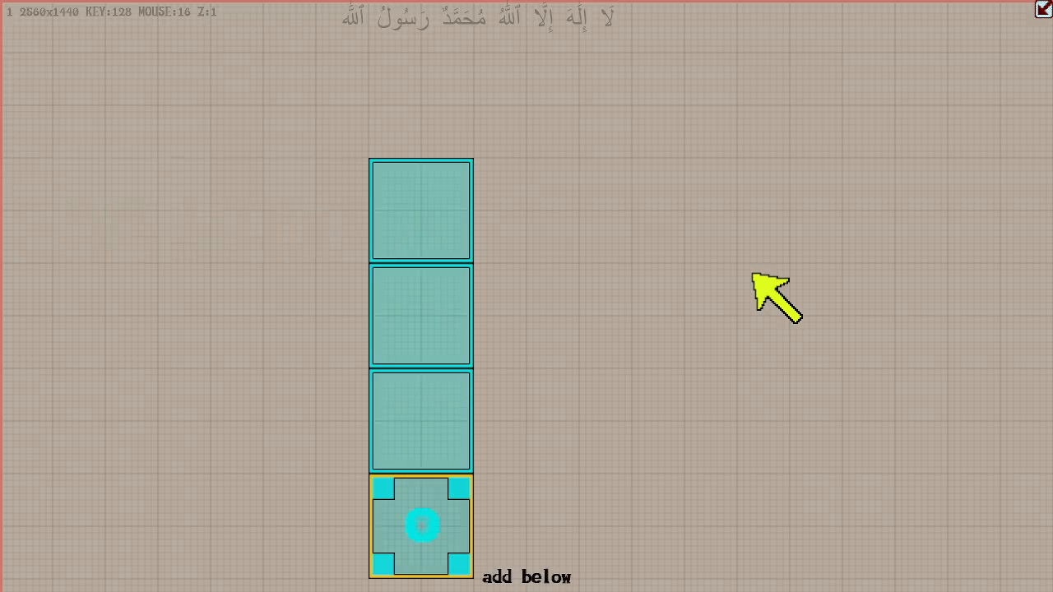
key(Delete)
key(r)
key(r)
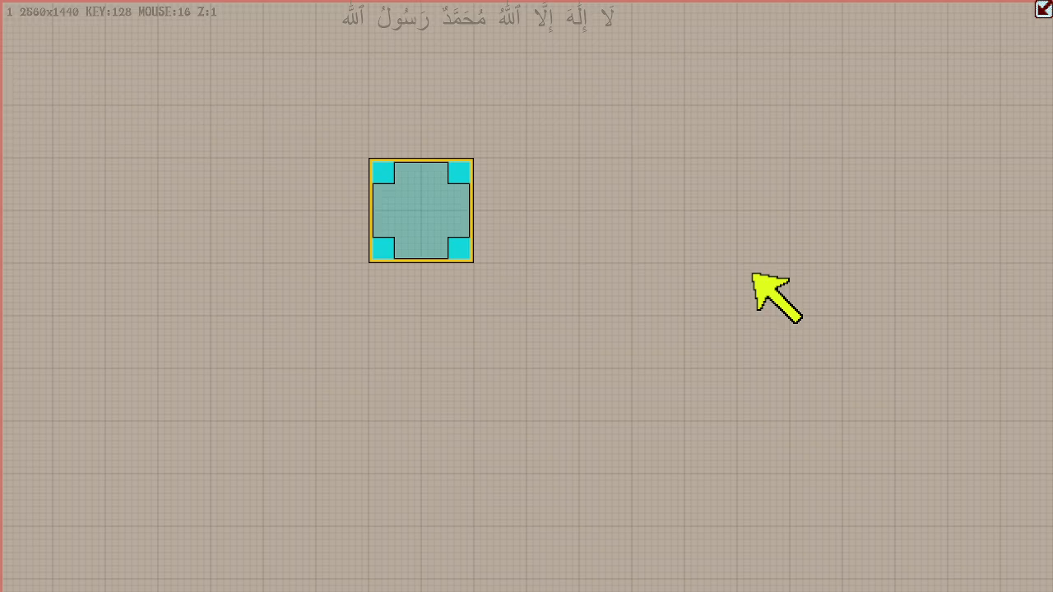
- Switch through move mode to edge mode and add eight 128-unit-wide boxes in a row on the box's right side
key(g)
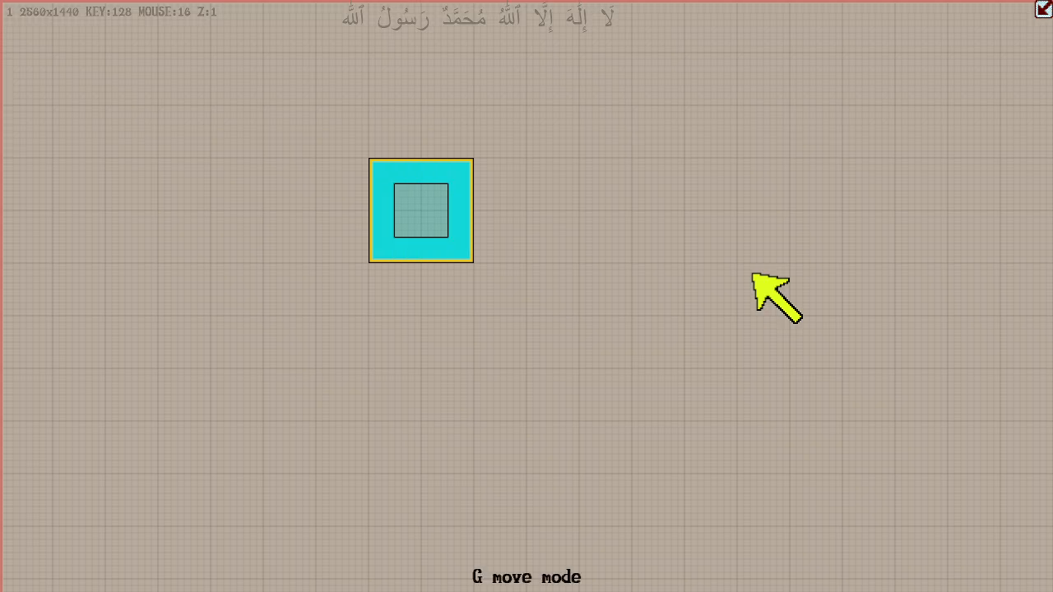
key(g)
key(Right)
key(Right)
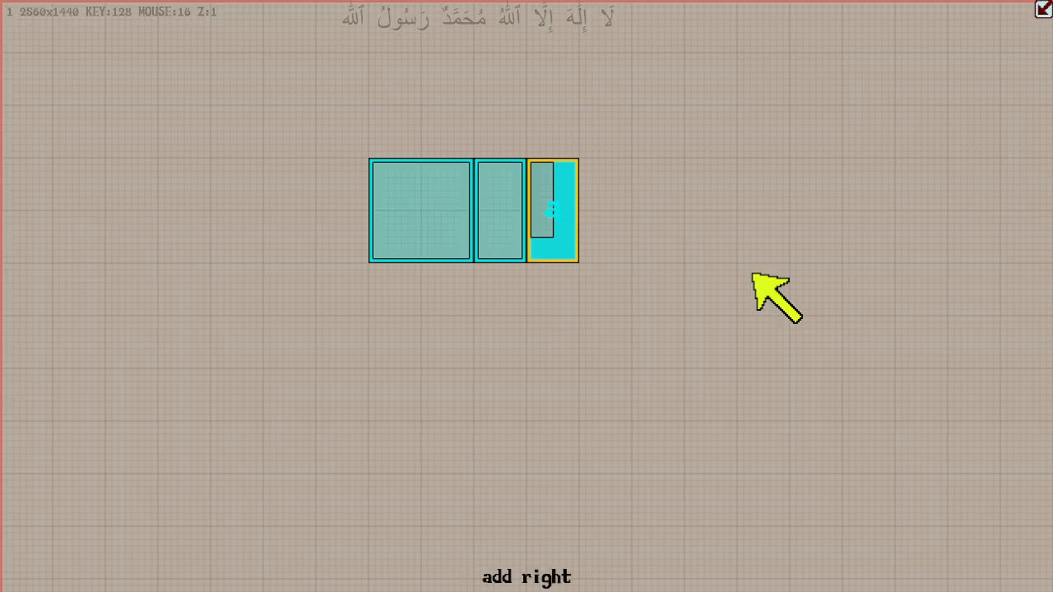
key(Right)
key(Right)
key(Right)
key(Right)
key(Right)
key(Right)
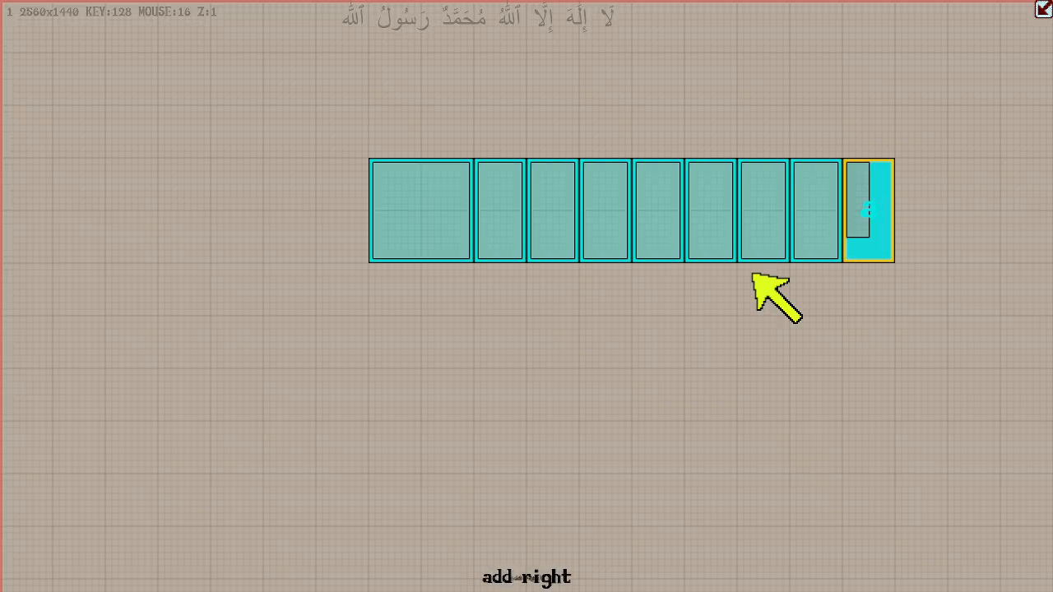
- Delete the eight boxes added in a row on the original box's right side
key(BackSpace)
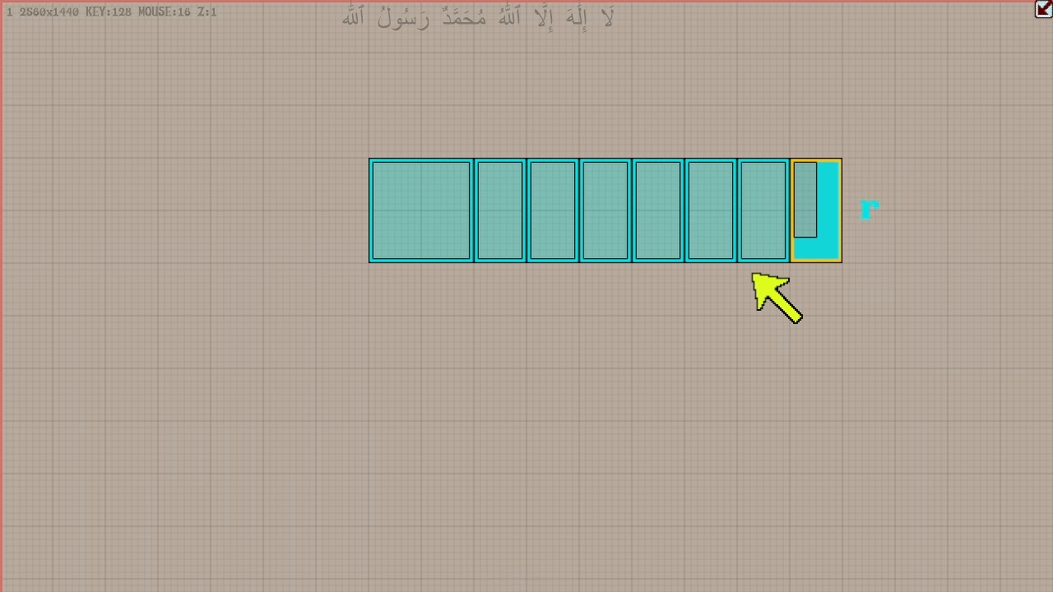
key(BackSpace)
key(BackSpace)
key(BackSpace)
key(BackSpace)
key(BackSpace)
key(BackSpace)
key(BackSpace)
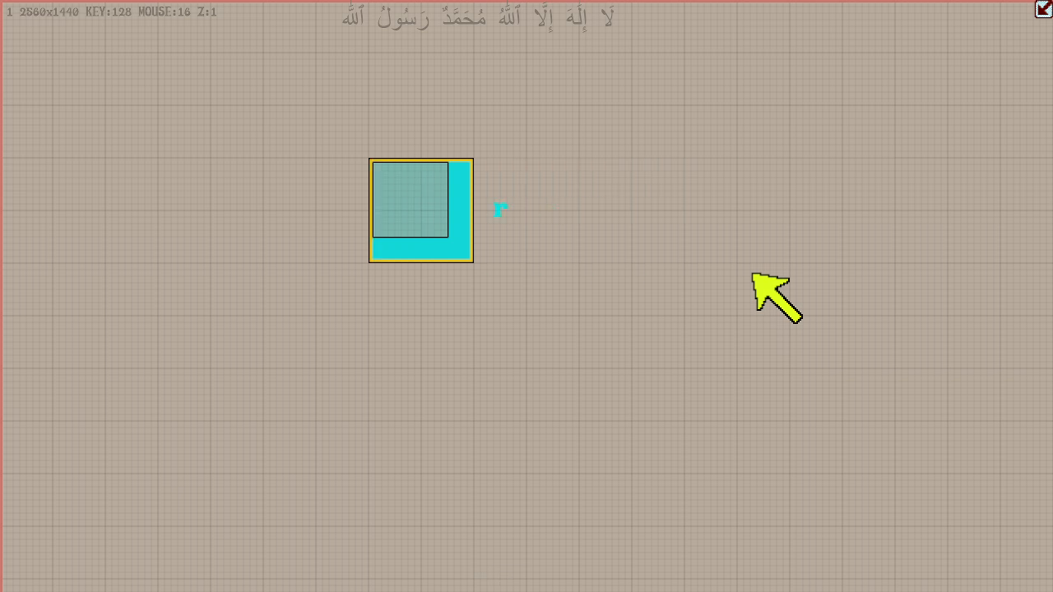
- Add five 128-unit-wide boxes in a row on the box's left side, and delete them all
key(Left)
key(Left)
key(Left)
key(Left)
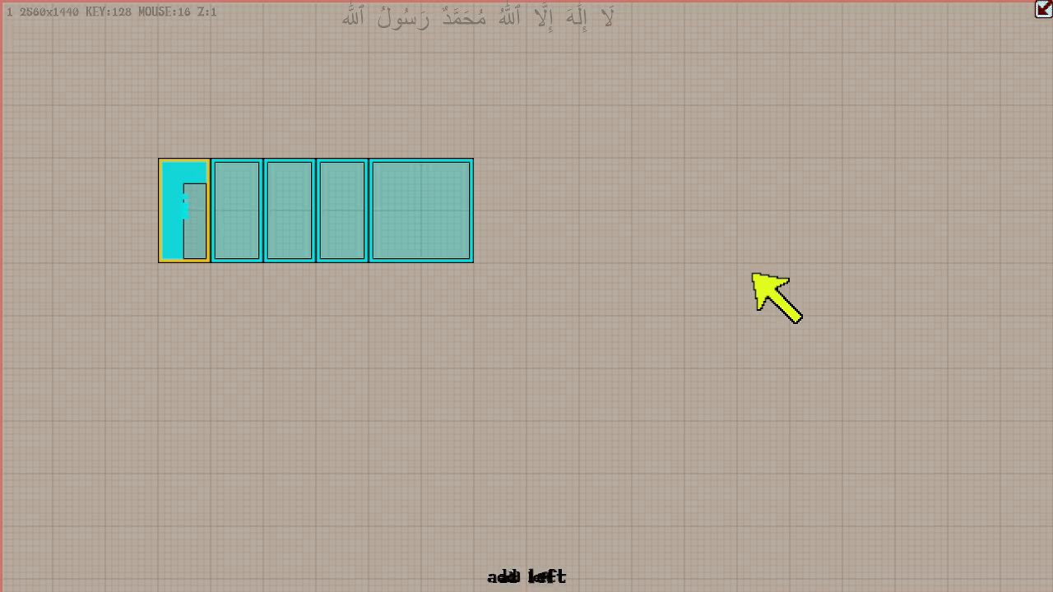
key(Left)
key(Left)
key(BackSpace)
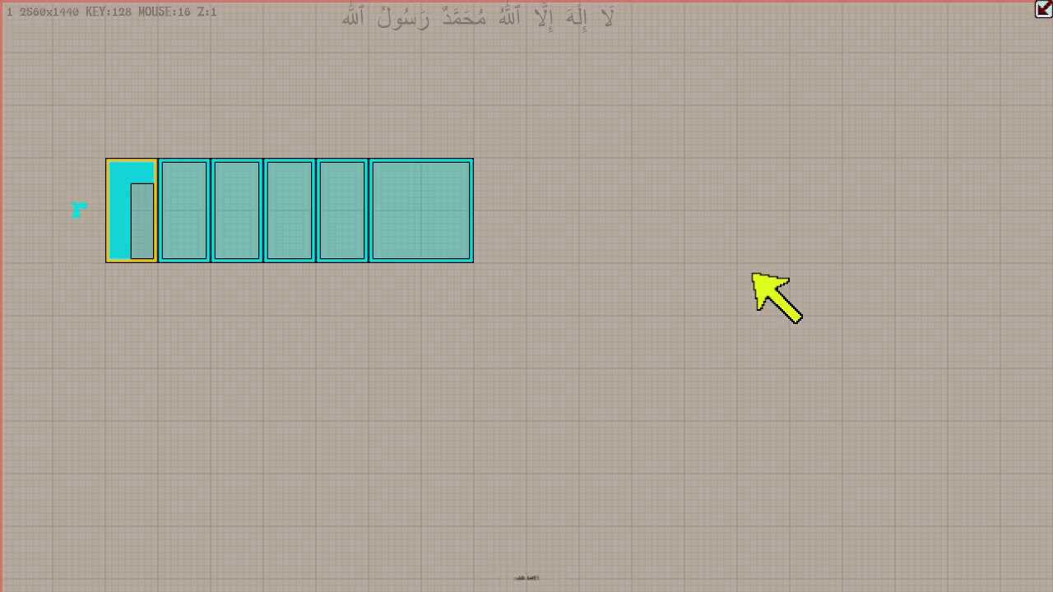
key(BackSpace)
key(BackSpace)
key(BackSpace)
key(BackSpace)
key(BackSpace)
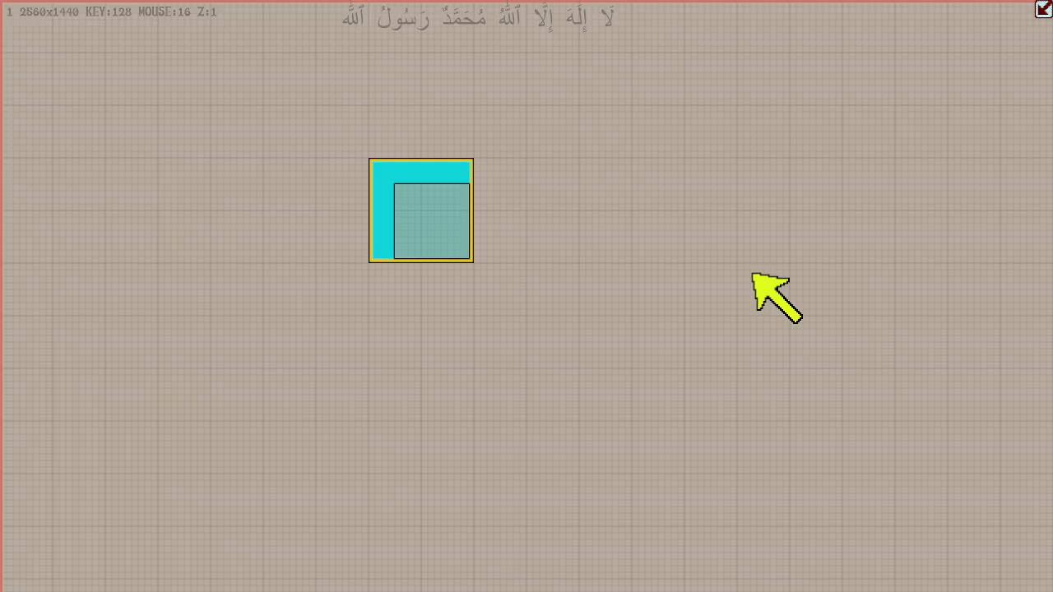
- Add five 128-unit-high boxes in a column below the box, and delete them all
key(Down)
key(Down)
key(Down)
key(Down)
key(Down)
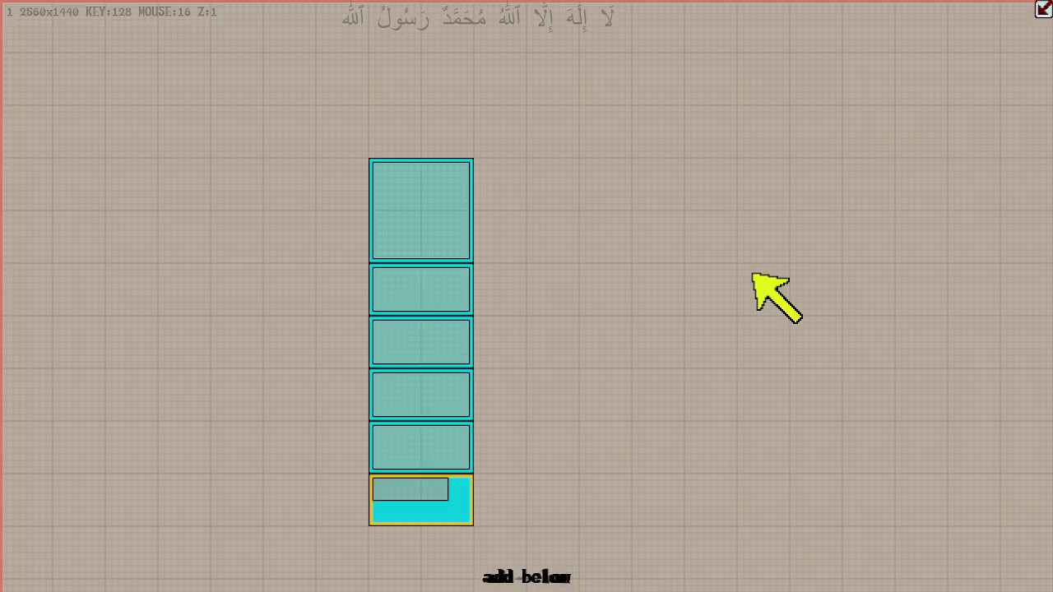
key(Delete)
key(Delete)
key(Delete)
key(Delete)
key(Delete)
- Add three 128-unit-high boxes in a column above the box, and delete them all
key(Up)
key(Up)
key(Up)
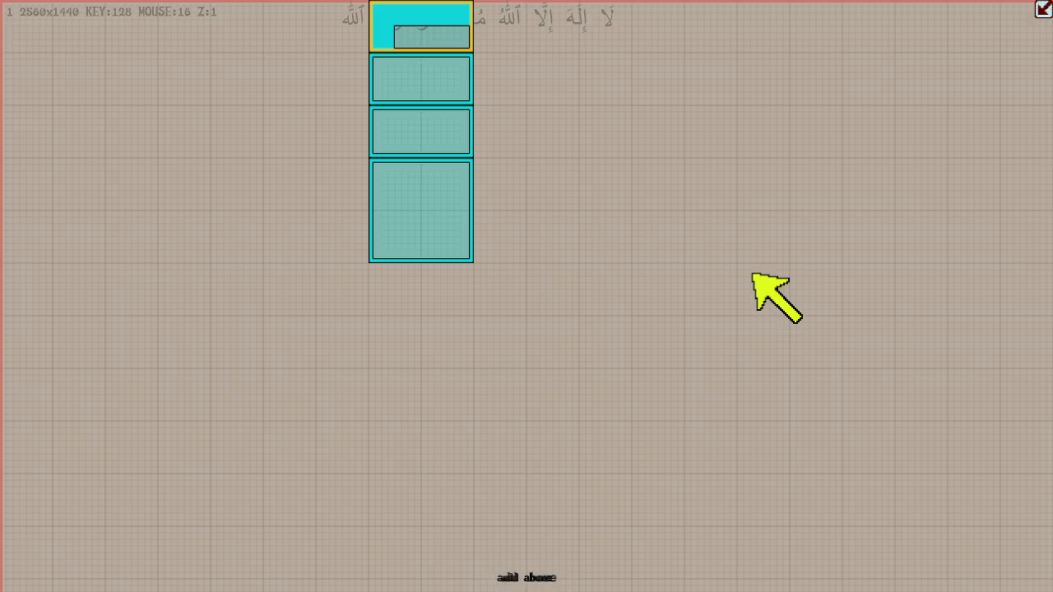
key(Delete)
key(Delete)
key(Delete)
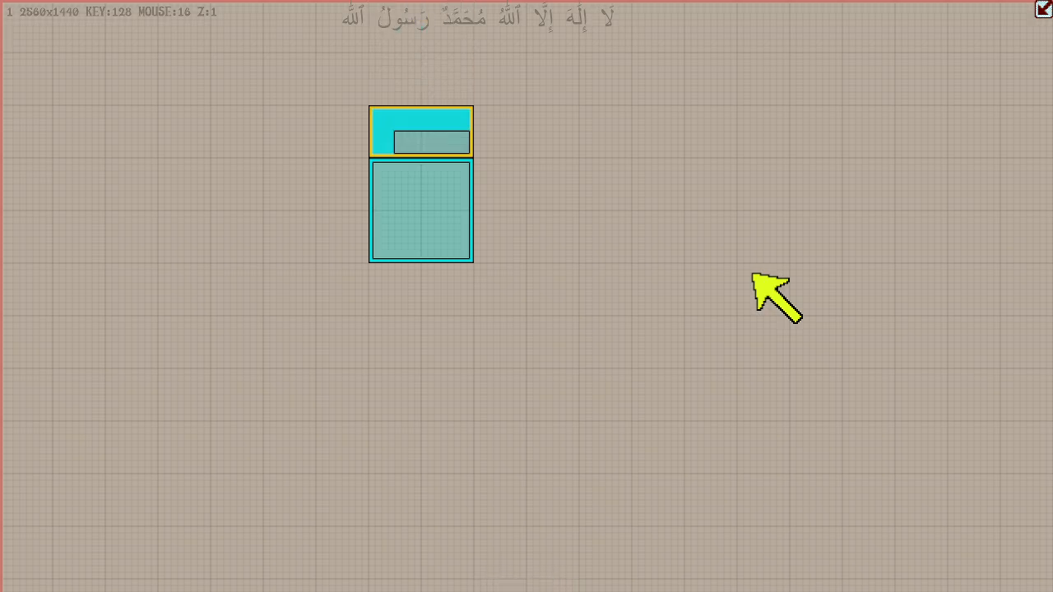
- Switch to duplication mode and shift the box 384 units left and 128 units up
key(d)
key(Left)
key(Left)
key(Left)
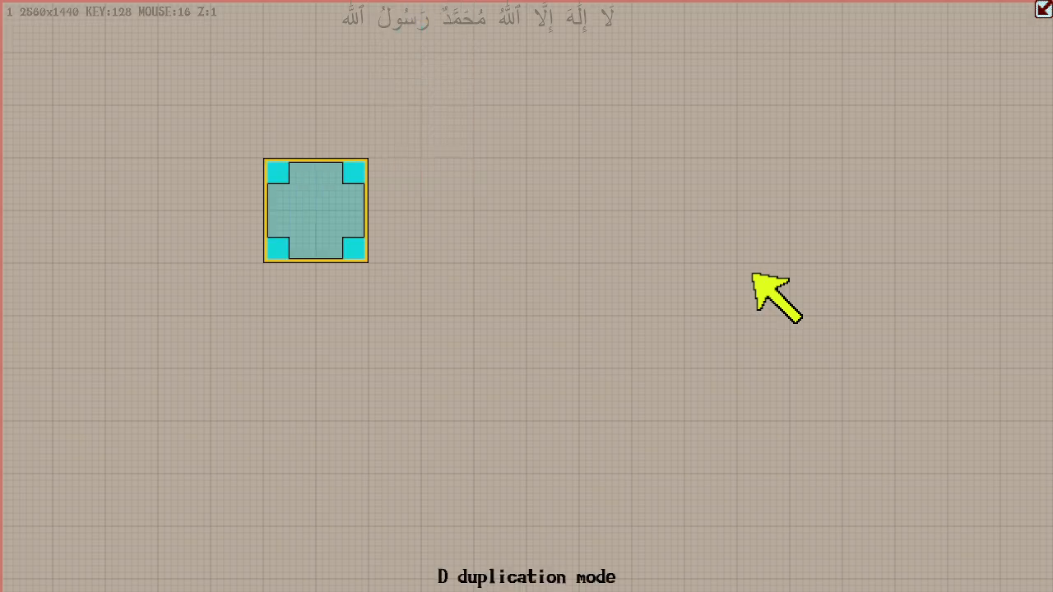
key(Up)
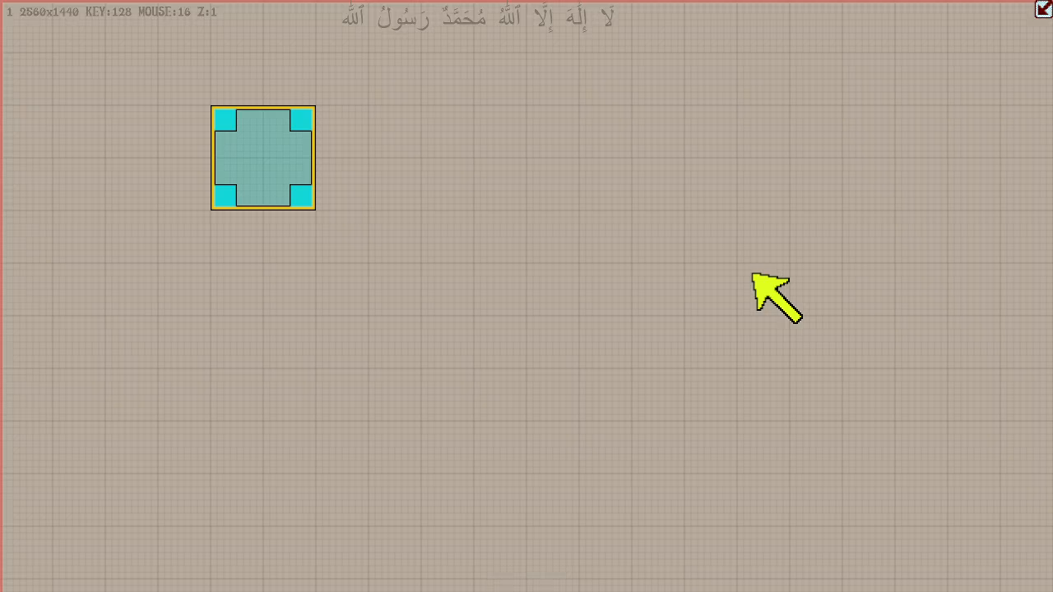
- Switch to edge mode and extend the box's lower edge downward until the box is 640 units high
key(e)
key(Down)
key(Down)
key(Down)
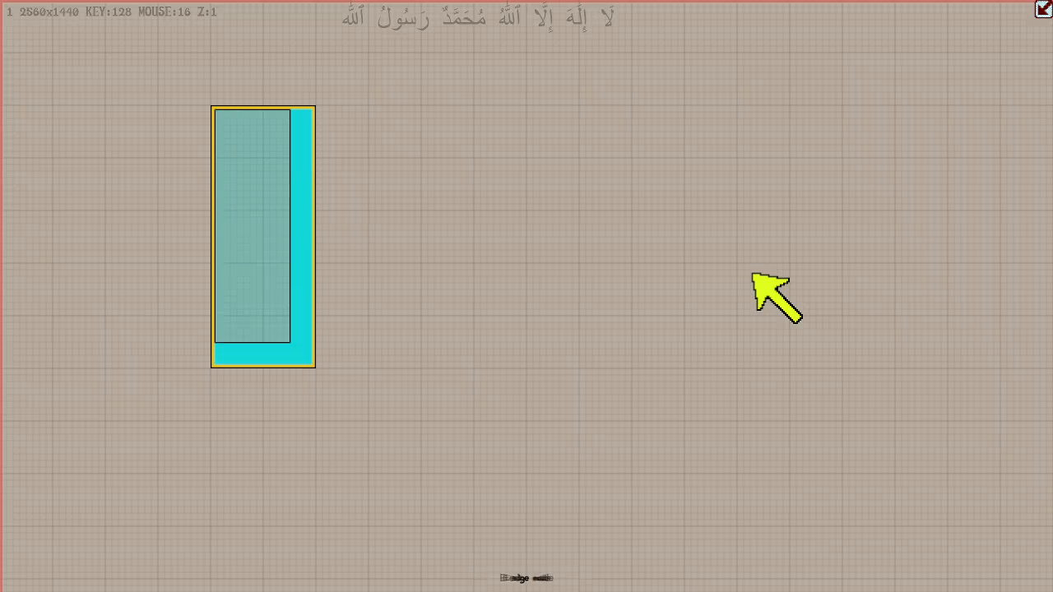
- Switch to duplication mode and duplicate the tall box five times to its right, forming a row of six
key(d)
key(Right)
key(Right)
key(Right)
key(Right)
key(Right)
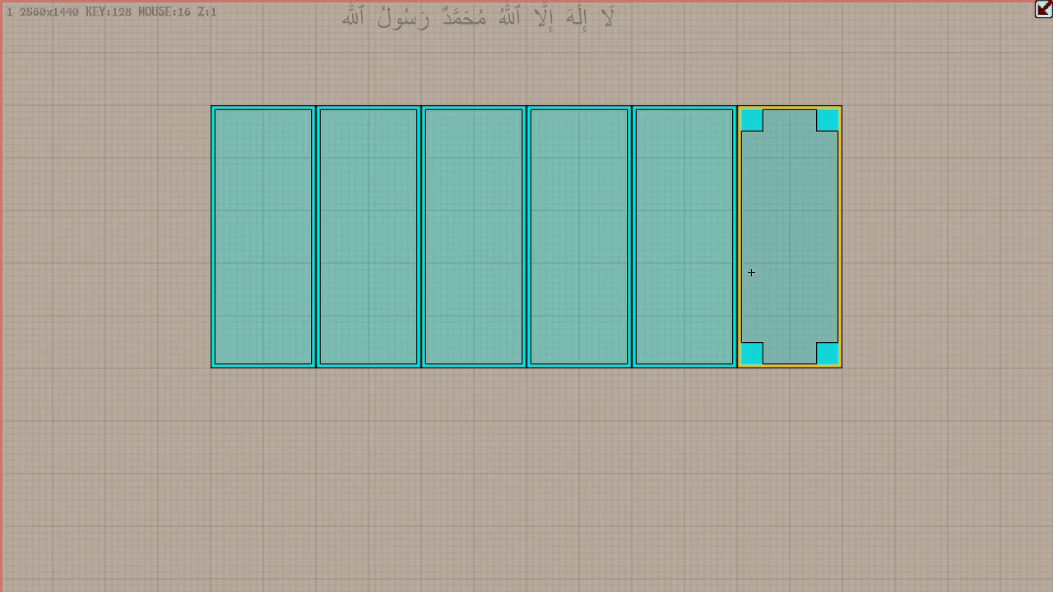
- Switch to move mode and shift the row of six boxes down and up repeatedly, ending at its starting position
key(g)
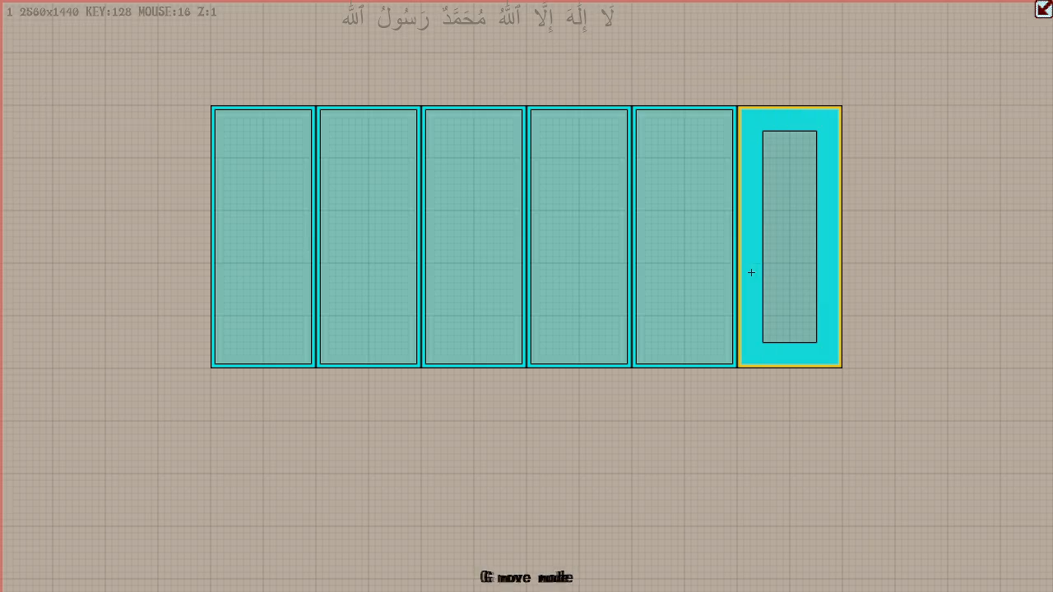
key(Down)
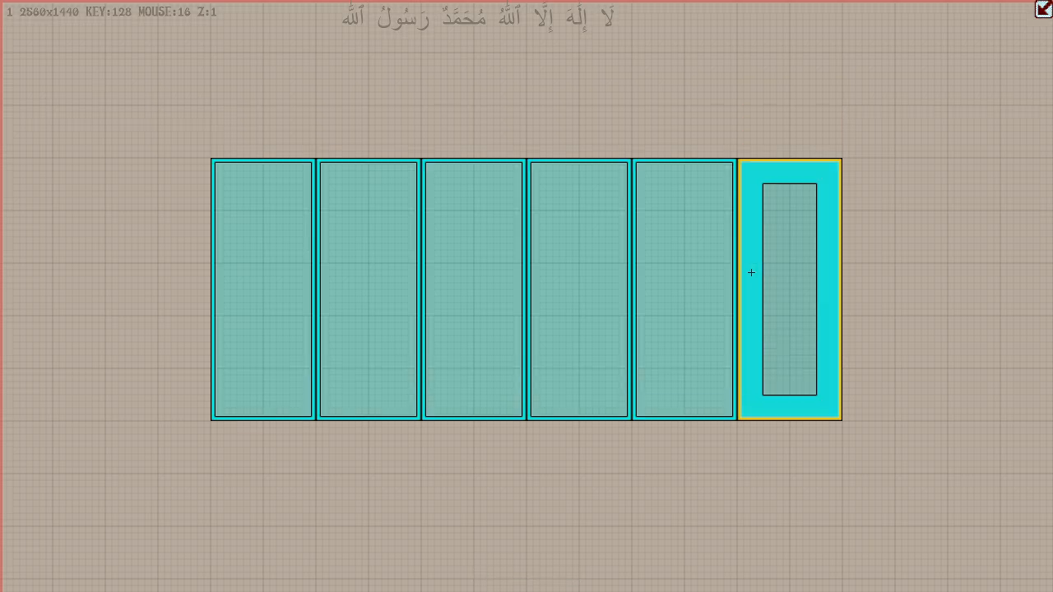
key(Up)
key(Down)
key(Up)
key(Down)
key(Up)
key(Down)
key(Up)
key(Down)
key(Up)
key(Down)
key(Up)
key(Down)
key(Up)
key(Down)
key(Up)
key(Down)
key(Up)
key(Down)
key(Up)
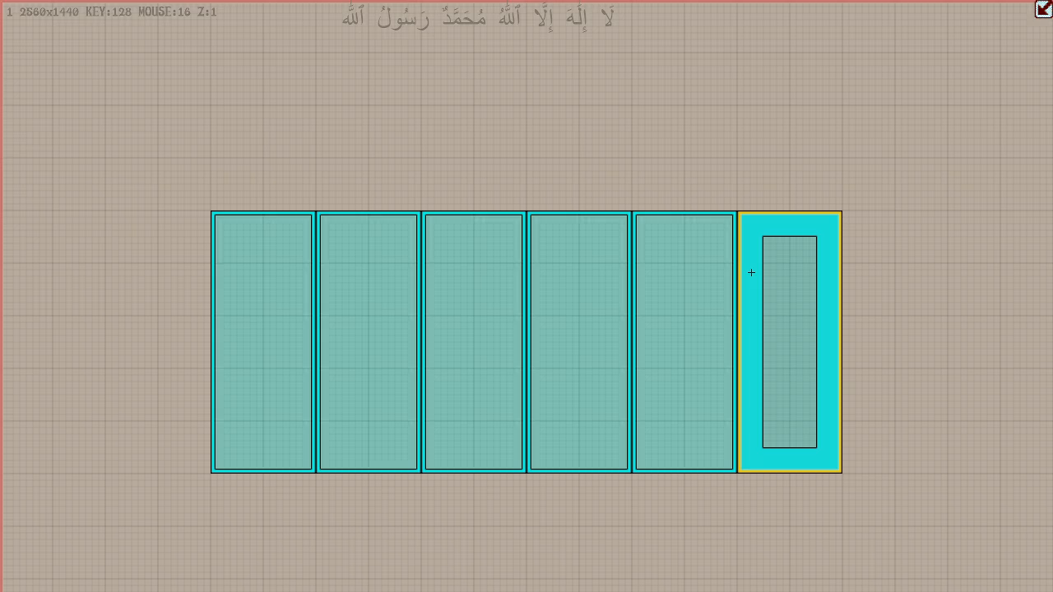
key(Up)
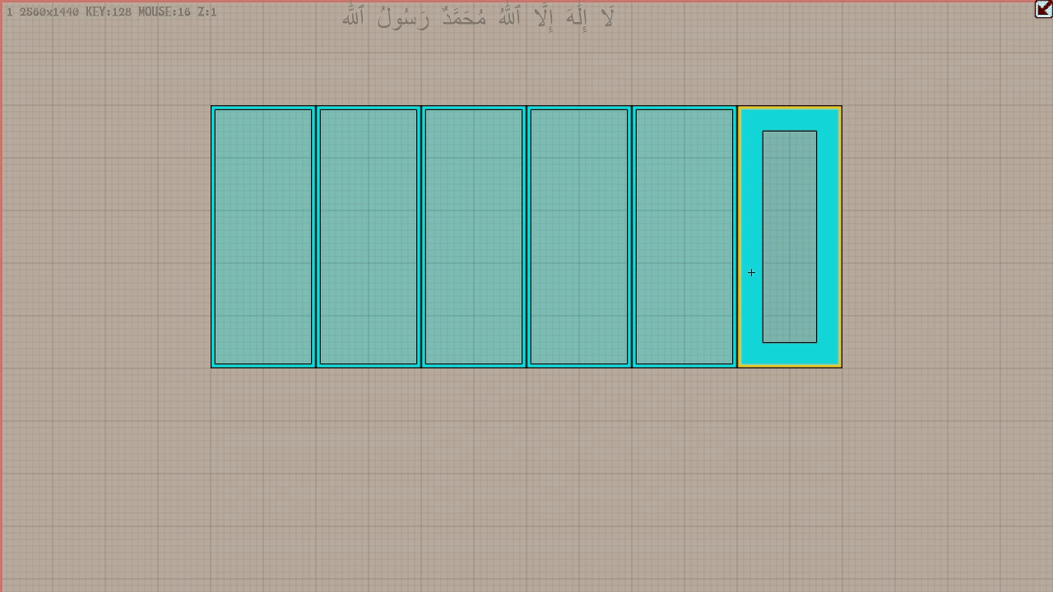
- Move the row of six boxes 384 units right, shift it left, and return it to its starting position
key(Right)
key(Right)
key(Right)
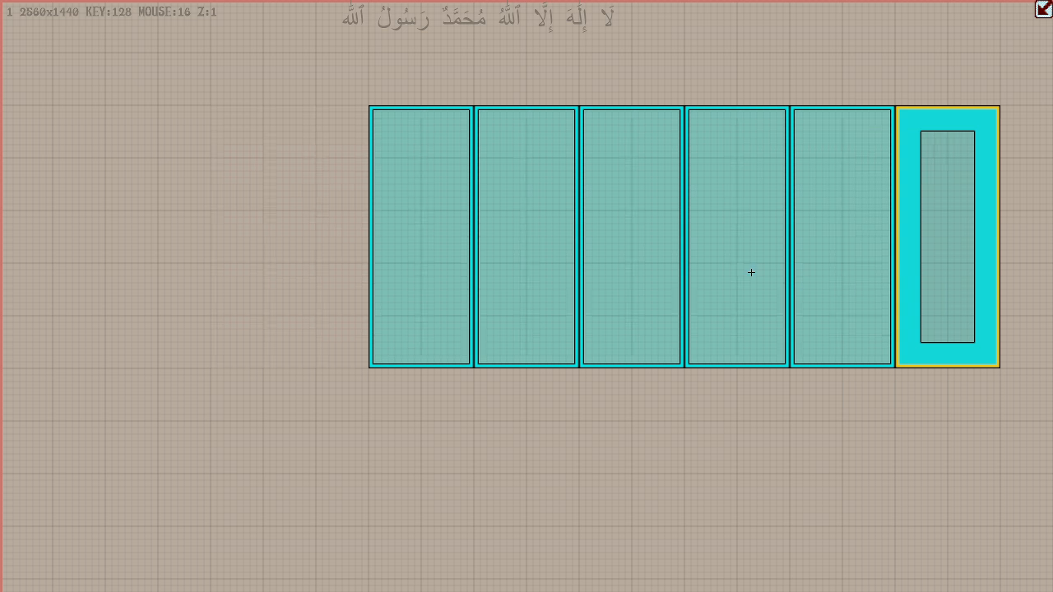
key(Left)
key(Left)
key(Left)
key(Left)
key(Left)
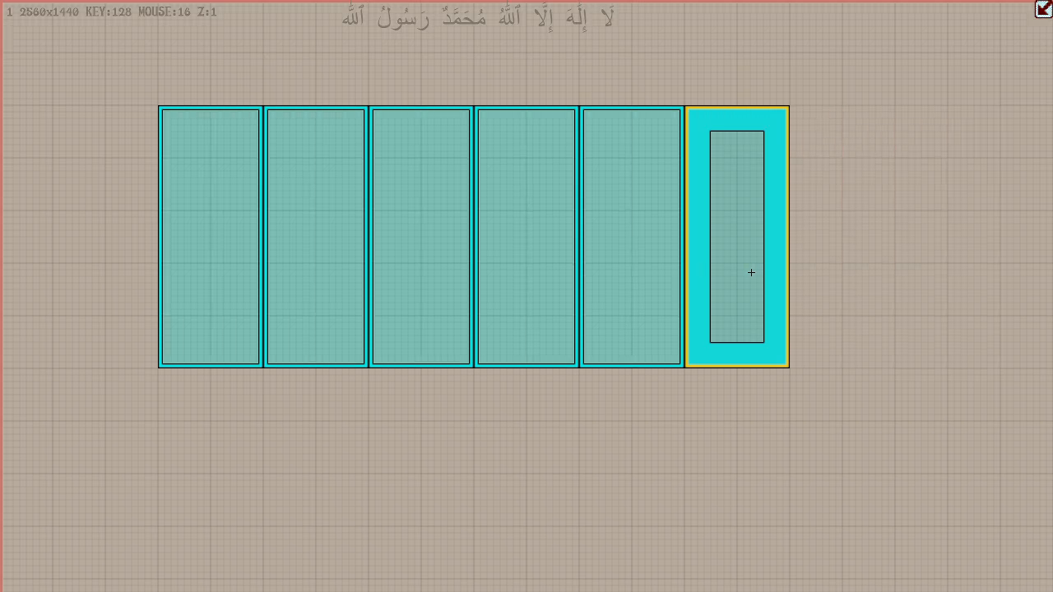
key(Right)
key(Right)
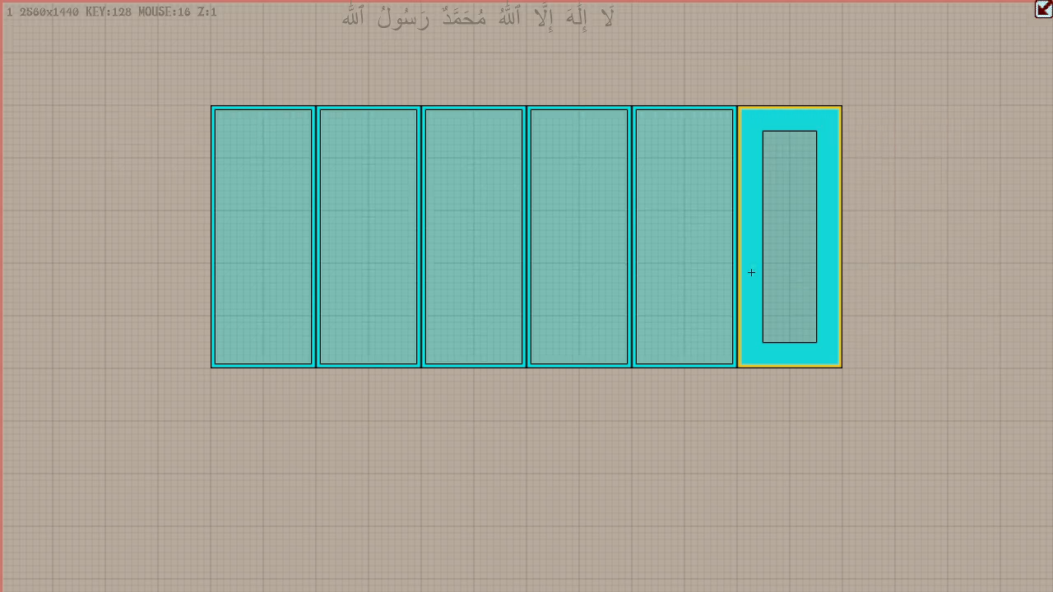
- Move the row of boxes 128 units down and delete the five duplicates, leaving the leftmost box
key(Down)
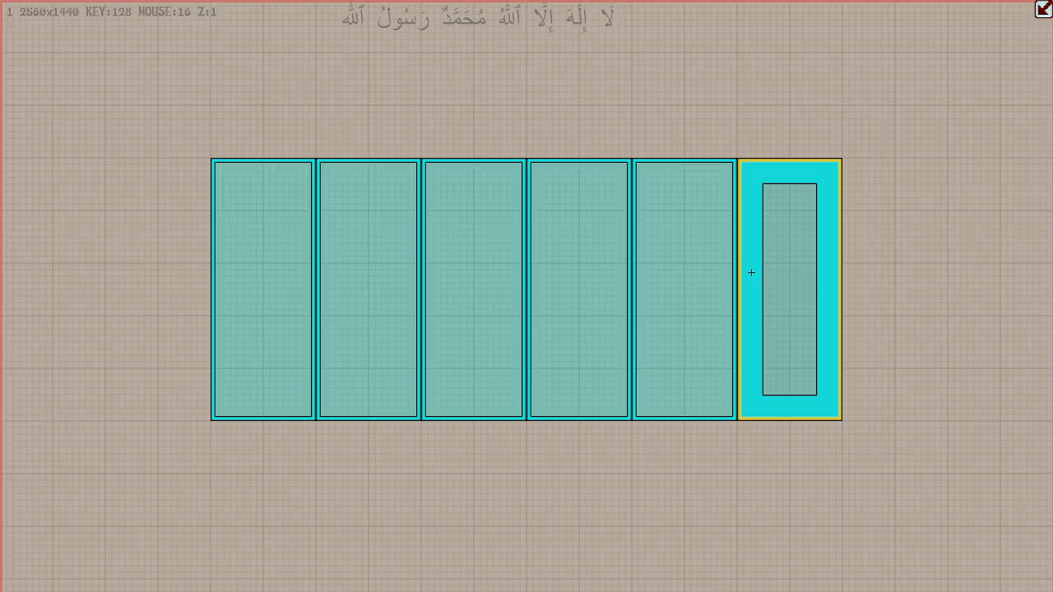
key(Delete)
key(Delete)
key(Delete)
key(Delete)
key(Delete)
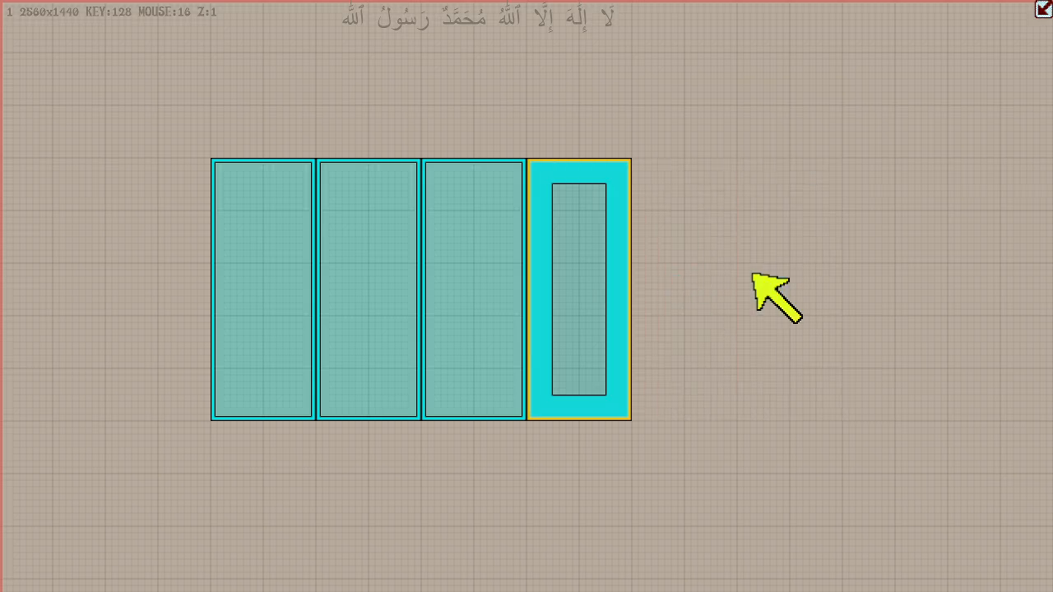
- Switch to duplication mode and duplicate the tall box three times to its right
key(d)
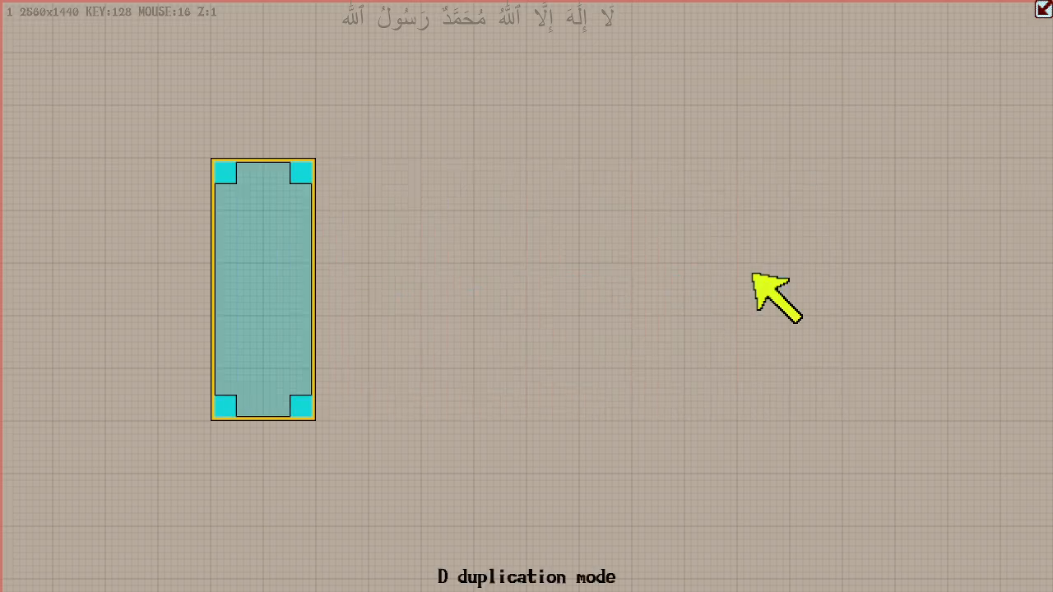
key(Right)
key(Right)
key(Right)
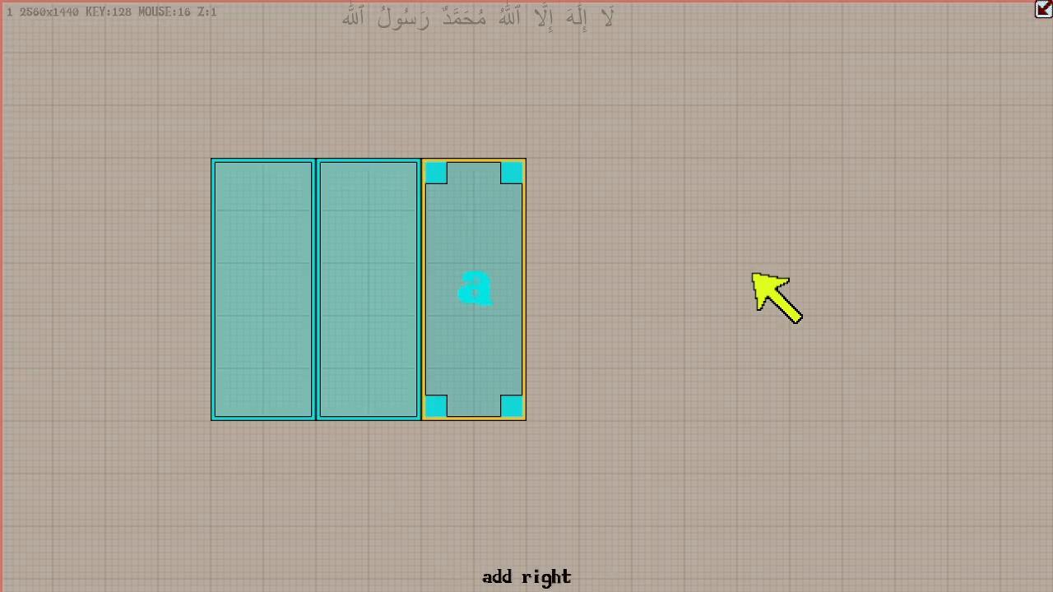
- Shift the row of four boxes around the grid, leaving it 128 units right of where it started
scroll(754, 275, down, 2)
scroll(754, 275, up, 2)
scroll(753, 274, down, 2)
scroll(753, 274, up, 1)
scroll(753, 275, up, 3)
scroll(753, 275, down, 4)
scroll(753, 275, up, 2)
scroll(753, 274, left, 4)
scroll(753, 274, right, 5)
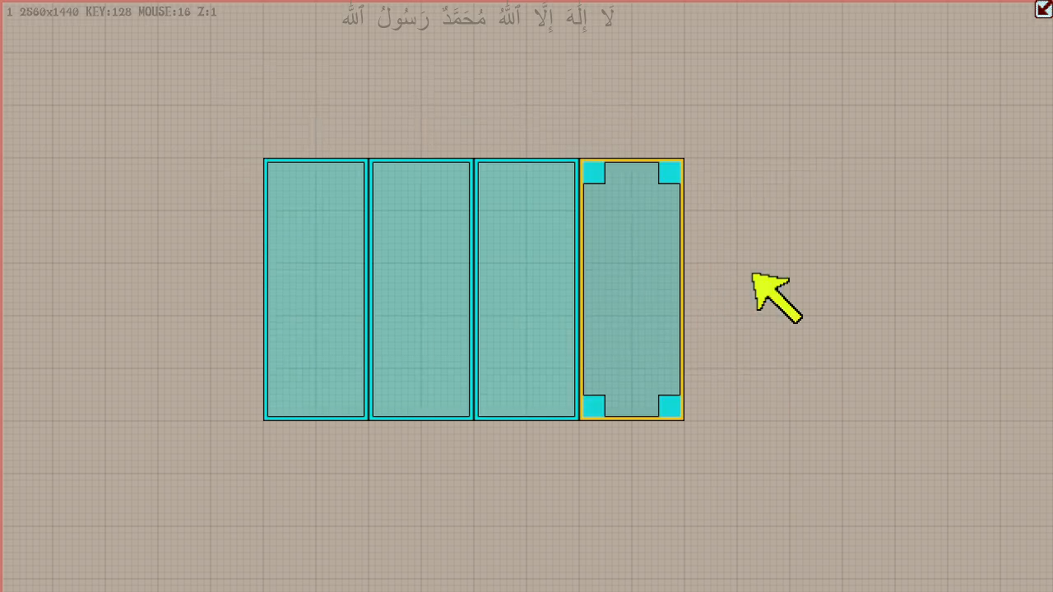
scroll(754, 274, left, 2)
- Delete the three duplicates from the row of four, keeping only the leftmost tall box
key(Delete)
key(Delete)
key(Delete)
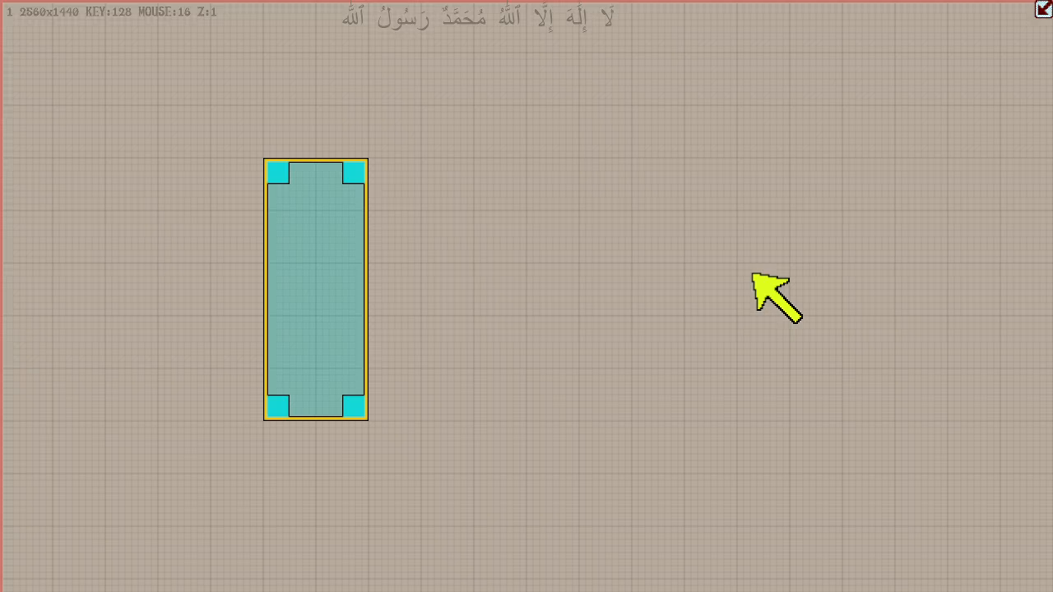
- Paste a copy of the tall box and move it level with the original, leaving a 1152-unit gap between them
key(ctrl+v)
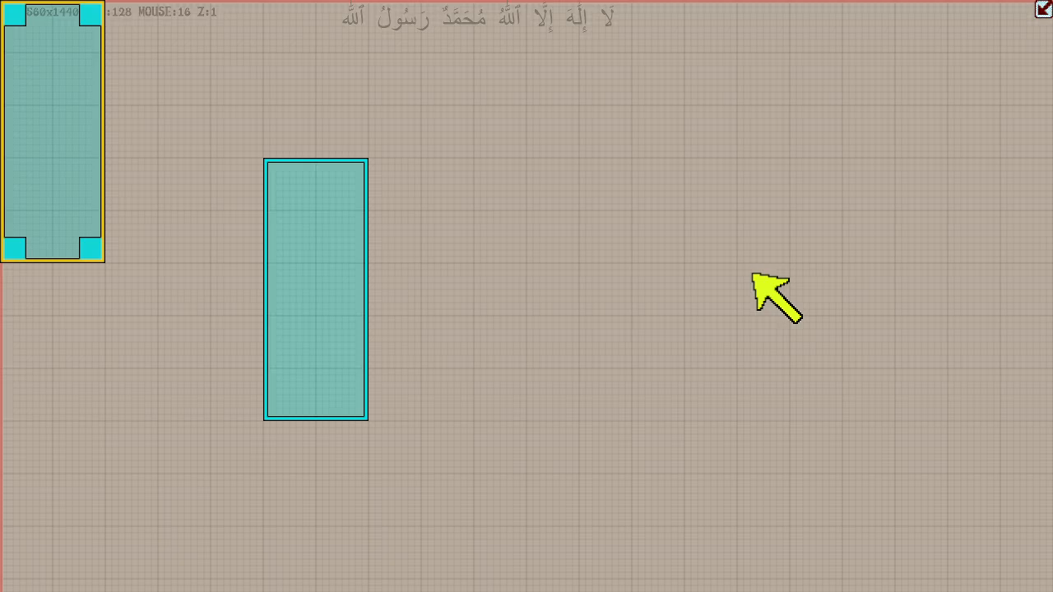
key(g)
key(Right)
key(Right)
key(Right)
key(Right)
key(Right)
key(Right)
key(Right)
key(Right)
key(Right)
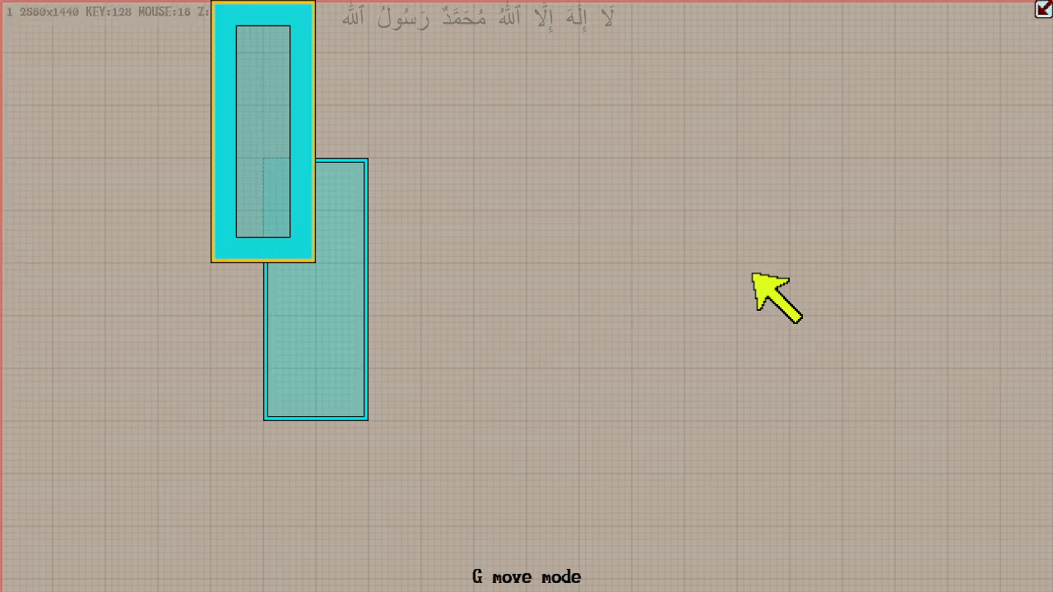
key(Down)
key(Down)
key(Down)
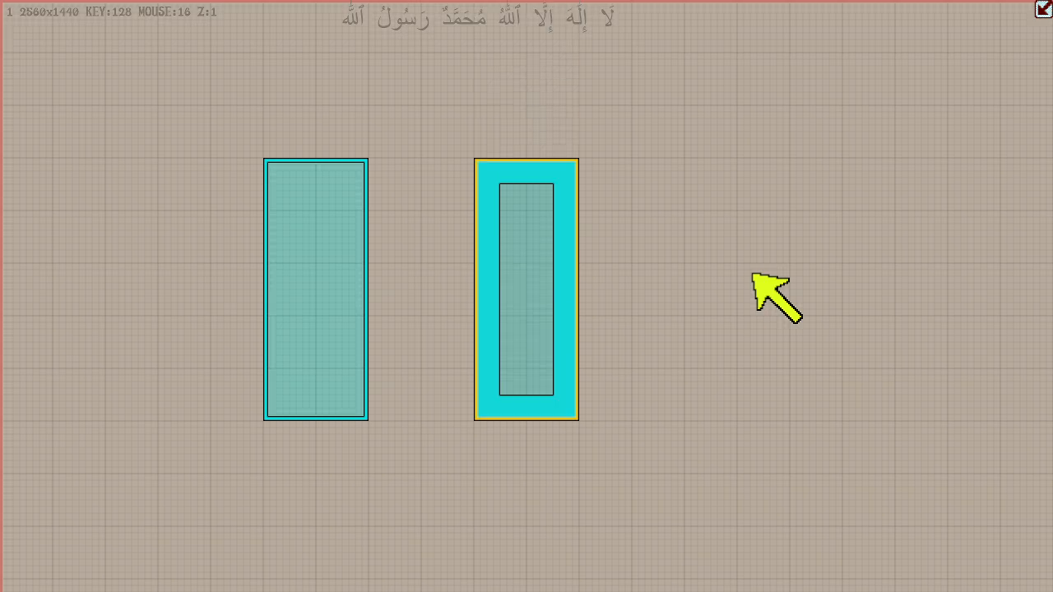
key(Right)
key(Right)
key(Right)
key(Right)
key(Right)
key(Right)
key(Right)
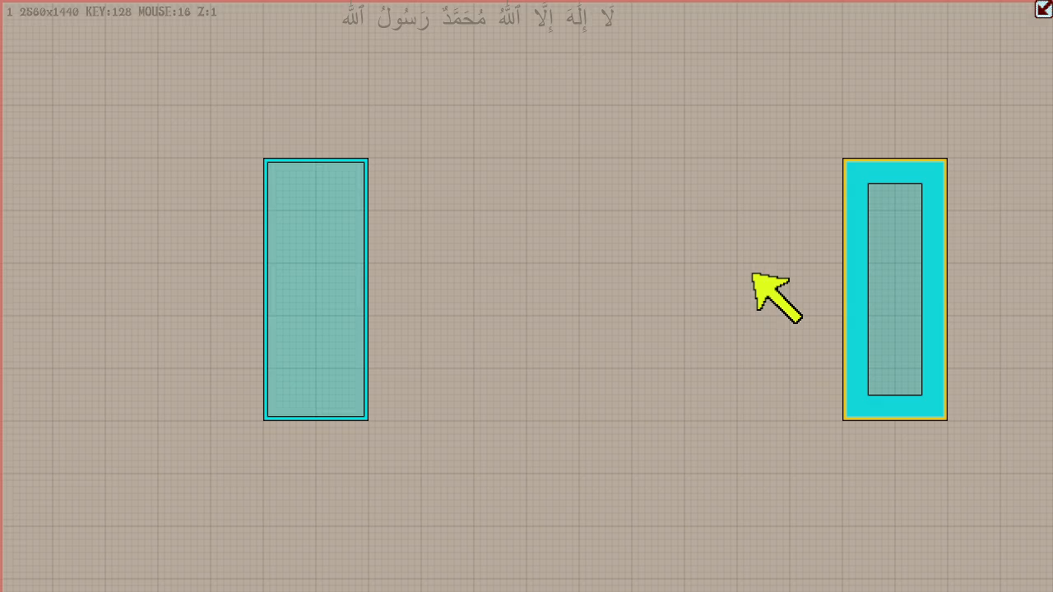
- Add a new box at the grid's center and enlarge it right and down in edge mode to about 320 by 368 units
key(n)
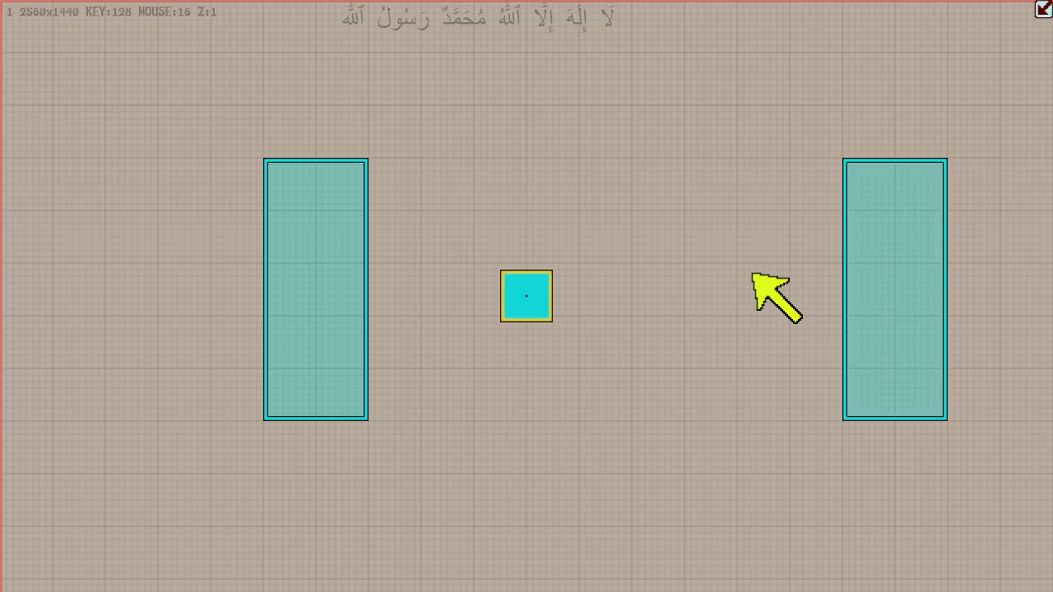
key(e)
key(Right)
key(Right)
key(Down)
key(Down)
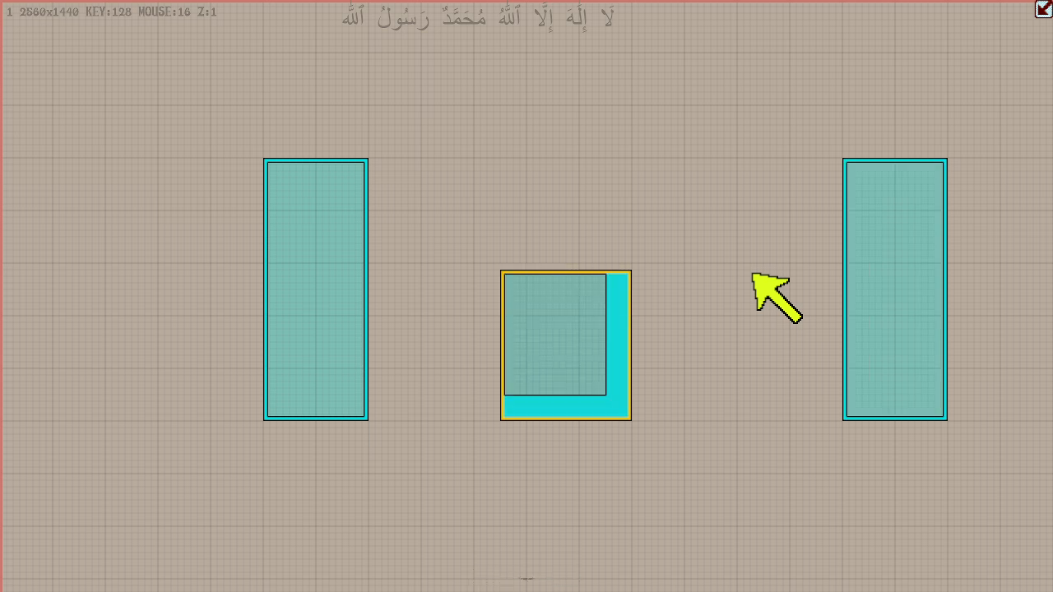
- Move the middle box in move mode so its upper-left corner sits on major grid lines, 256 units right of the left tall box
key(g)
key(Right)
key(Right)
key(Right)
key(Right)
key(Left)
key(Left)
key(Left)
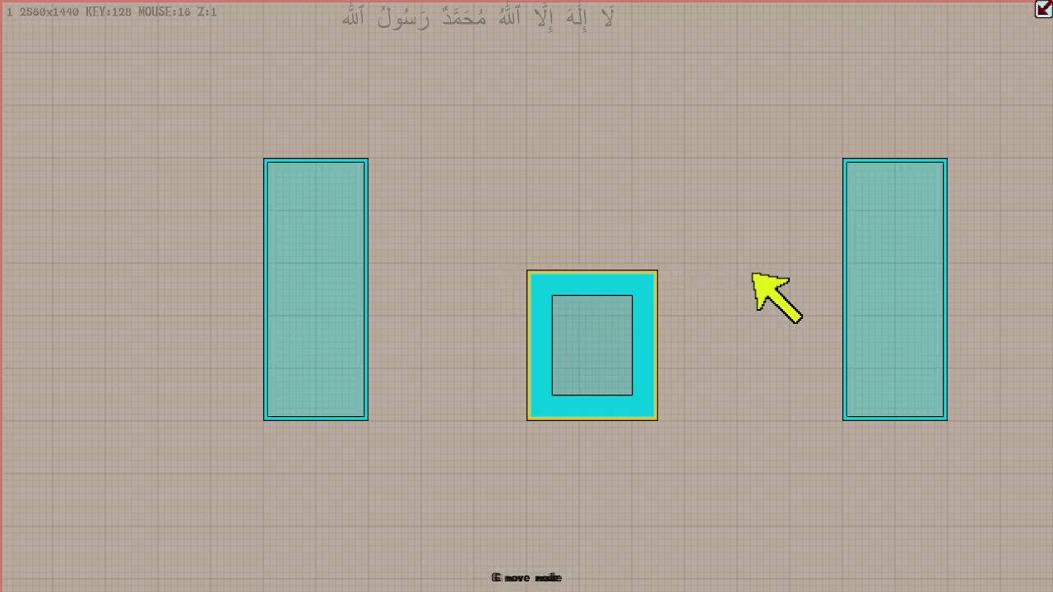
key(Left)
key(Left)
key(Up)
key(Up)
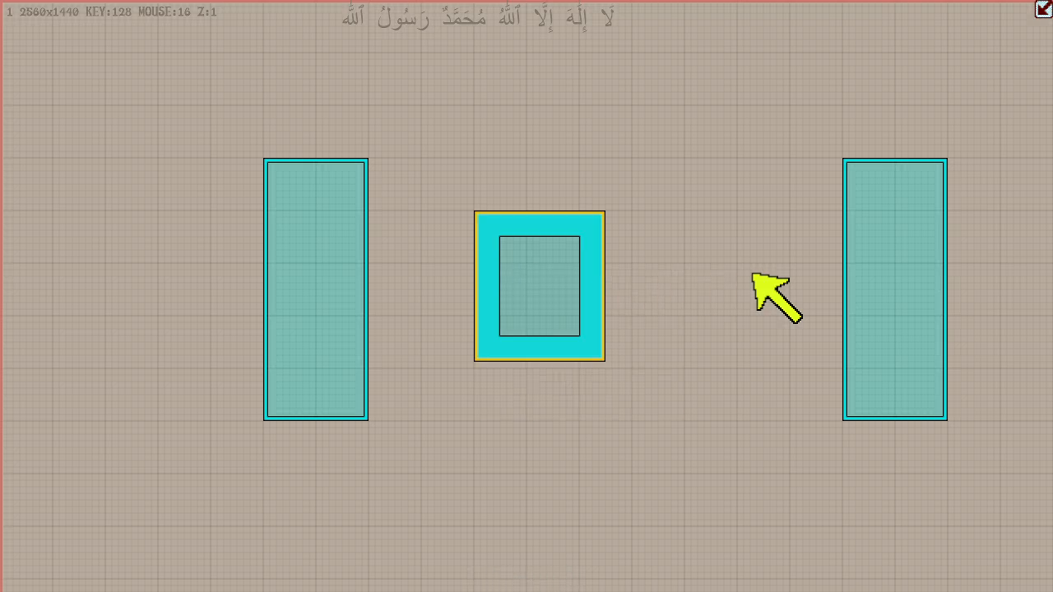
- Enlarge the middle box to 384 by 384 units in edge mode and select the tall box on its left
key(e)
key(Right)
key(Down)
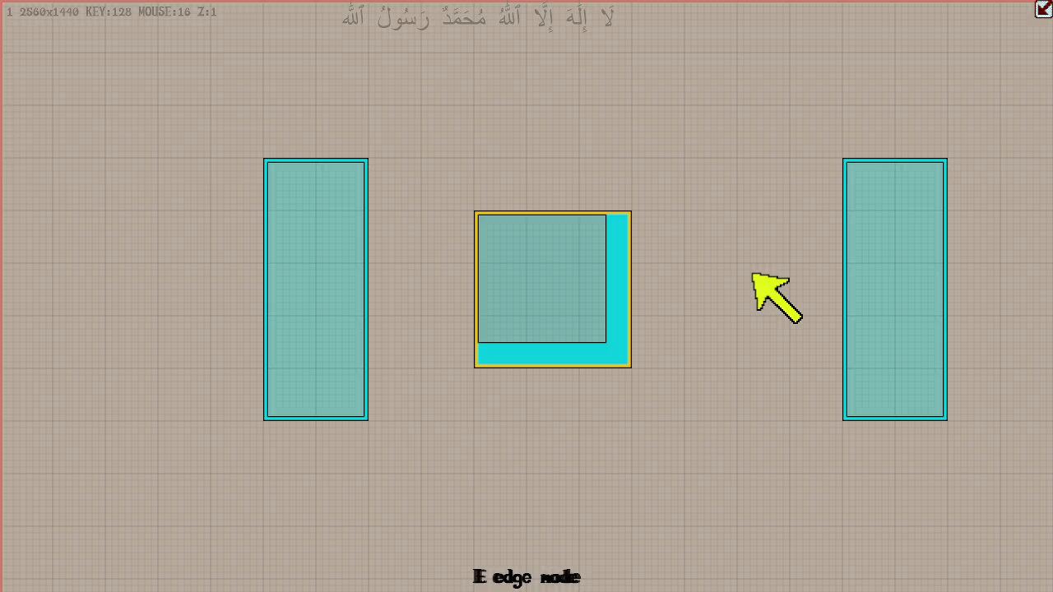
key(Tab)
key(Tab)
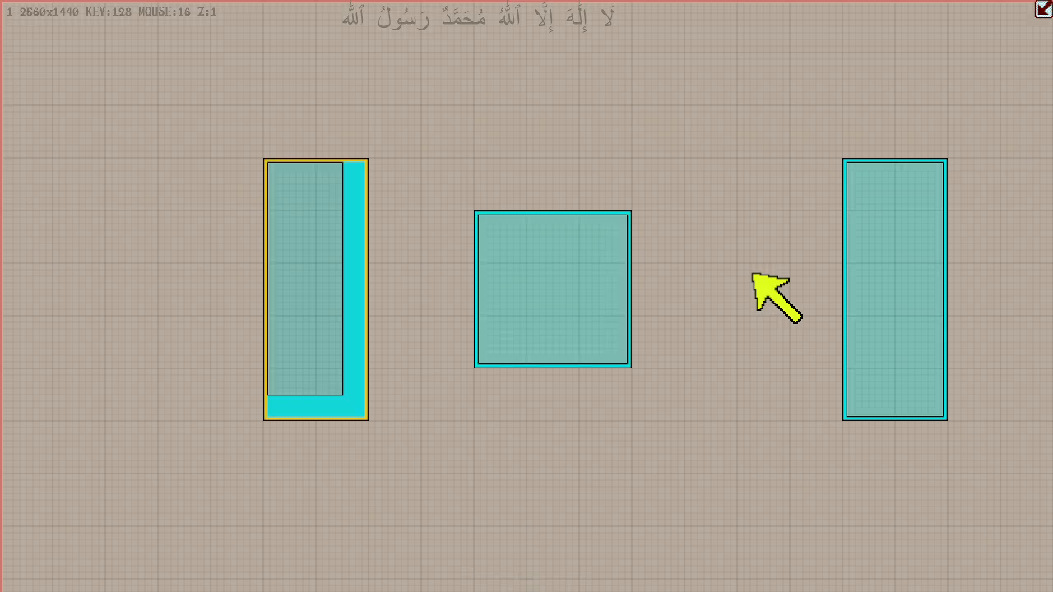
- Switch to move mode and move the left tall box 384 units left
key(d)
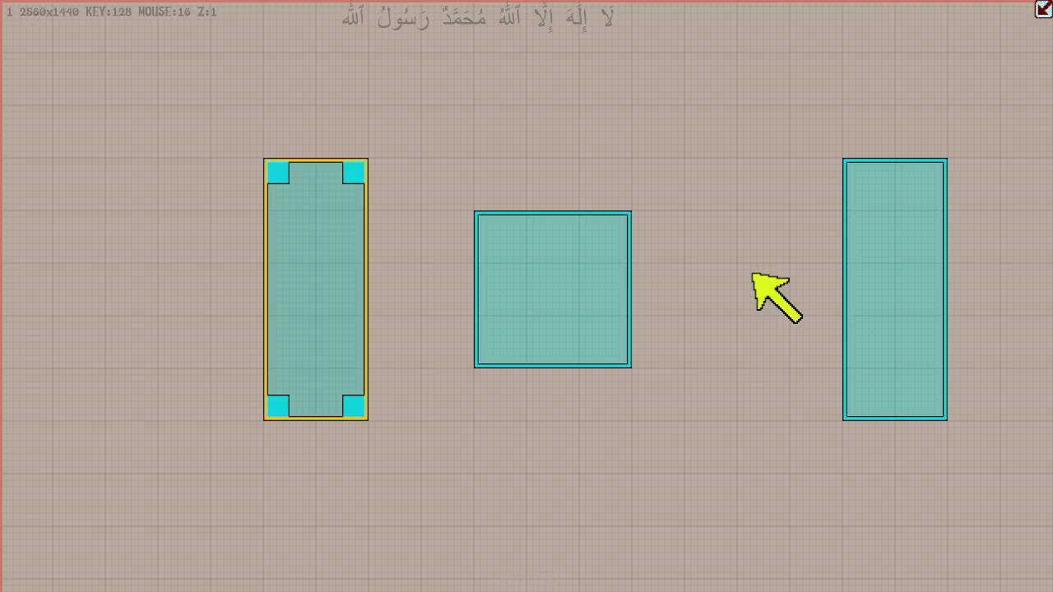
key(Left)
key(Left)
key(Left)
key(Right)
key(Left)
- Select the middle square box and move it 384 units left
key(Tab)
key(Tab)
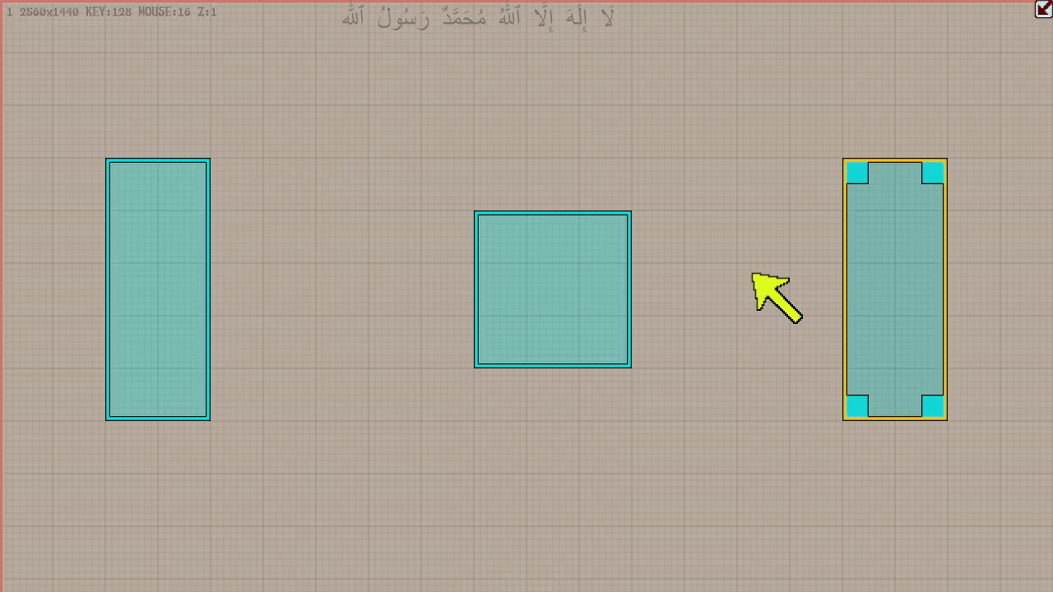
key(Left)
key(Left)
key(Left)
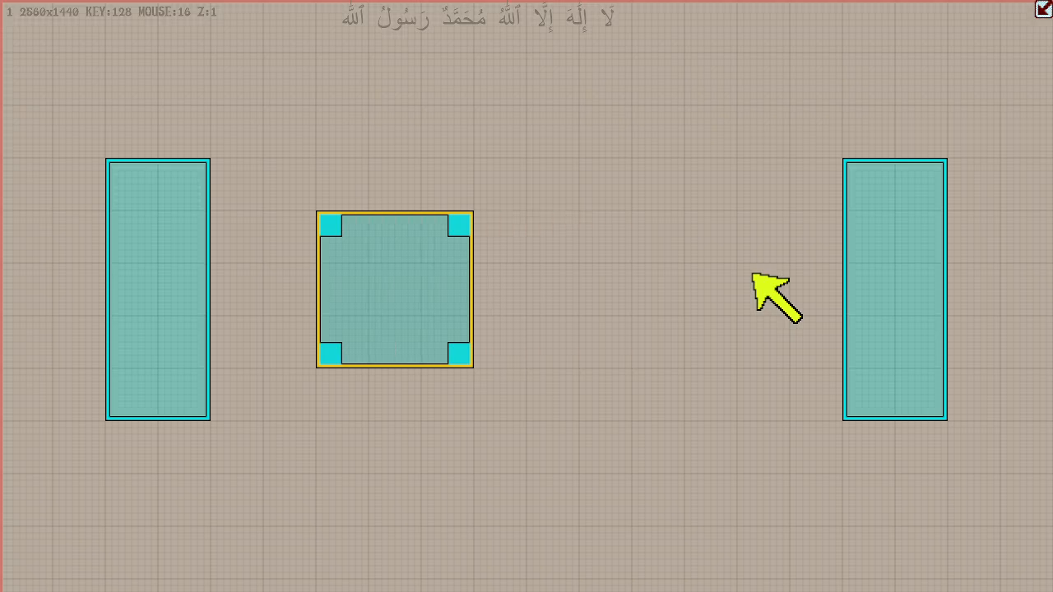
- Duplicate the square box and move the copy 384 units right and 256 units up from the original
key(g)
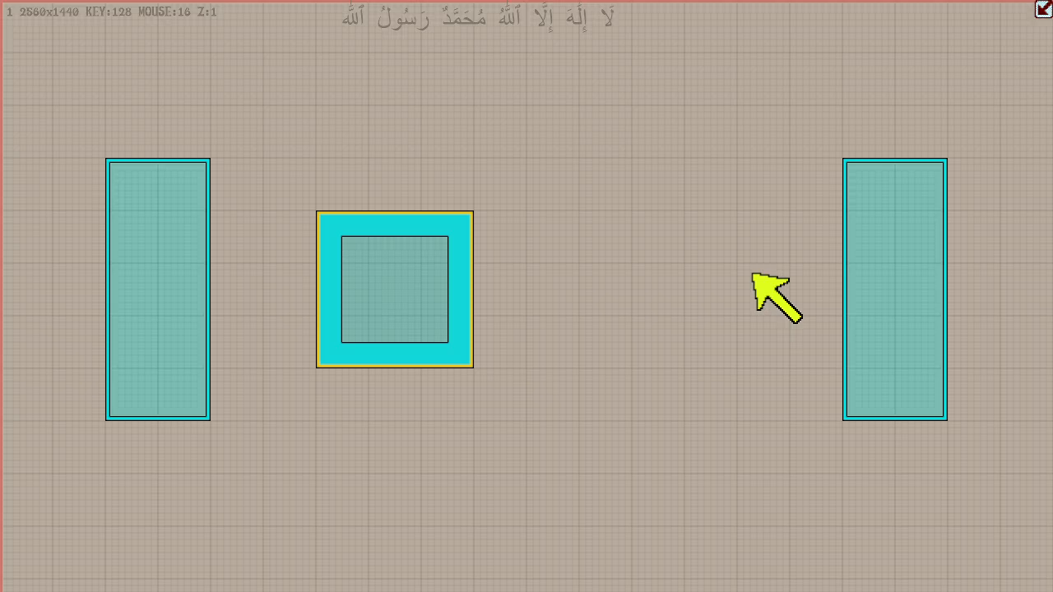
key(Up)
key(Down)
key(ctrl+d)
key(Right)
key(Right)
key(Right)
key(Right)
key(Up)
key(Up)
key(Left)
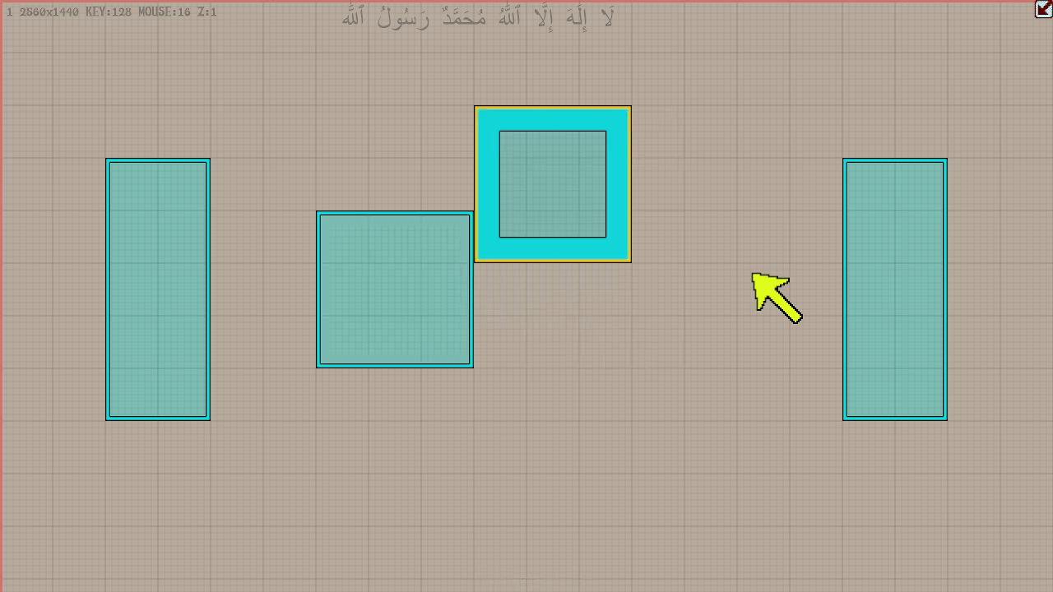
- Move the copied square box level with the original, leaving a 256-unit gap between them
key(Left)
key(Left)
key(Down)
key(Right)
key(Right)
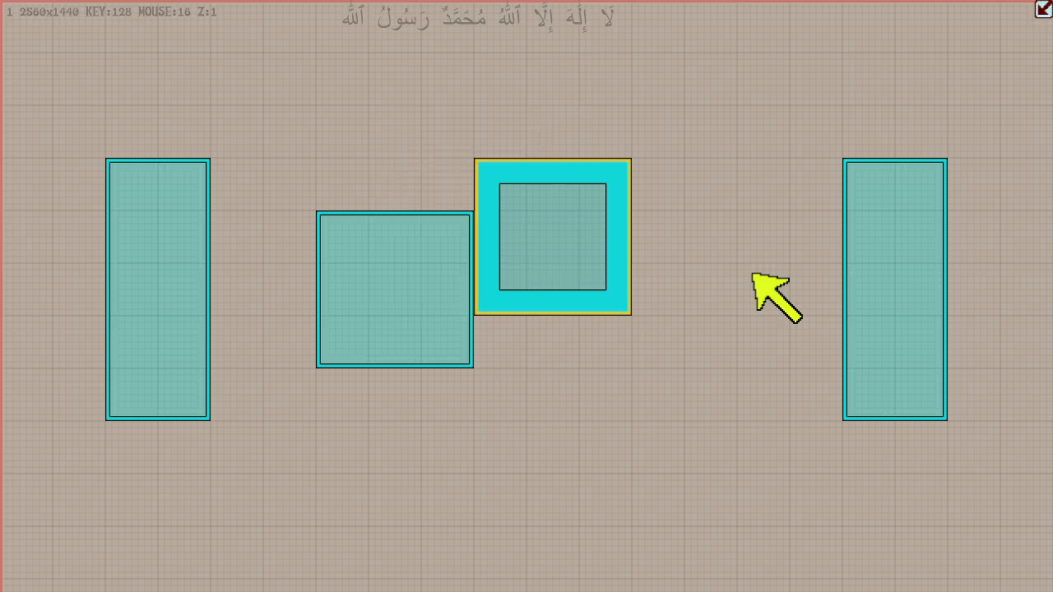
key(Left)
key(Left)
key(Right)
key(Right)
key(Right)
key(Down)
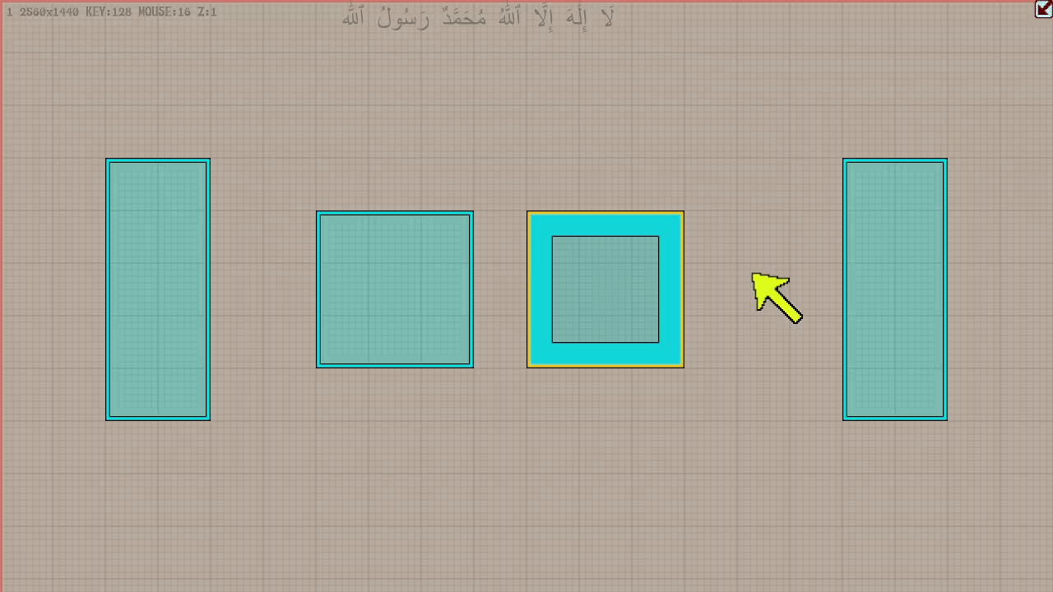
key(Right)
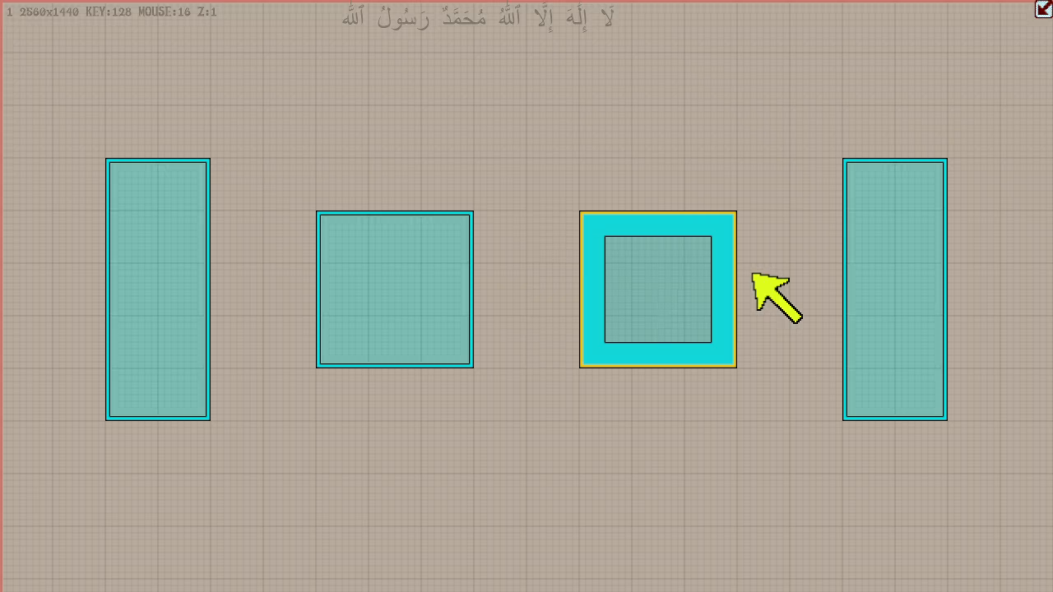
- Delete all four boxes on the grid, sending them to the phantomLair
key(Delete)
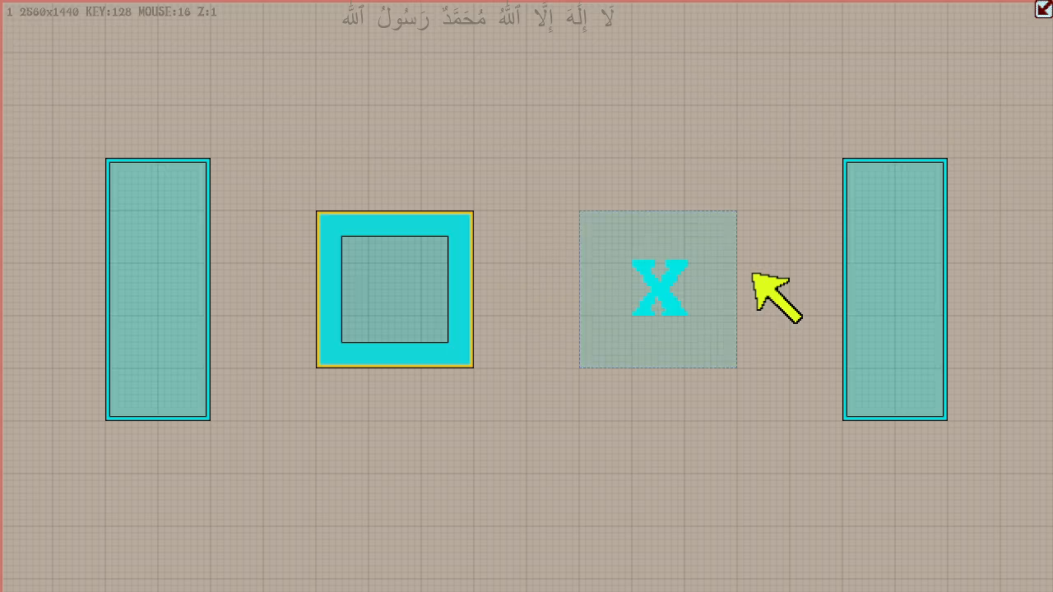
key(Delete)
key(Delete)
key(Delete)
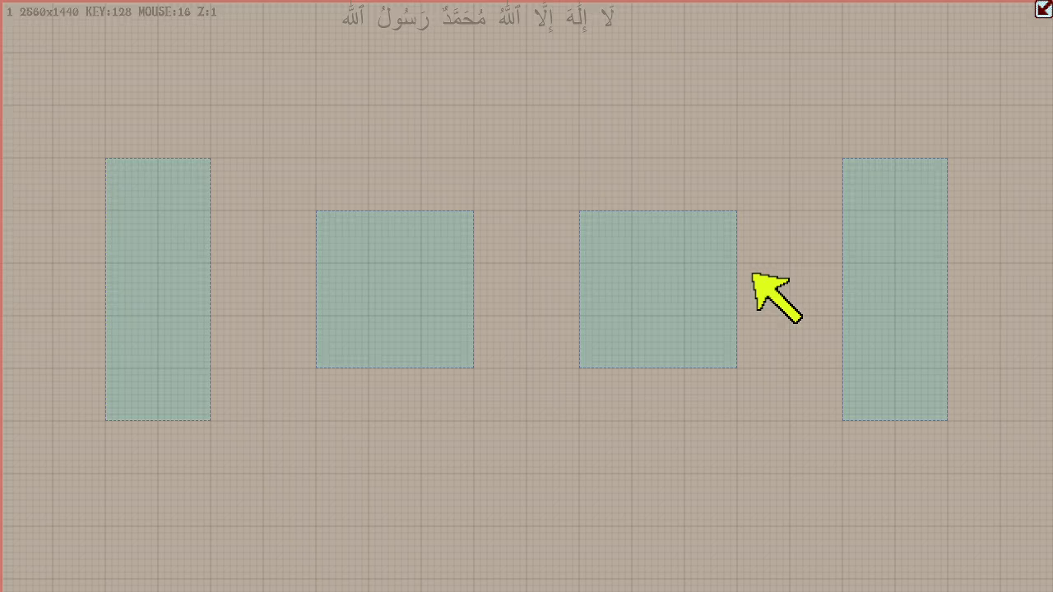
- Add a new 128 by 128 unit box and move it diagonally against the left tall phantom's upper-right corner
key(Insert)
key(Up)
key(Up)
key(Up)
key(Left)
key(Left)
key(Left)
key(Left)
key(Left)
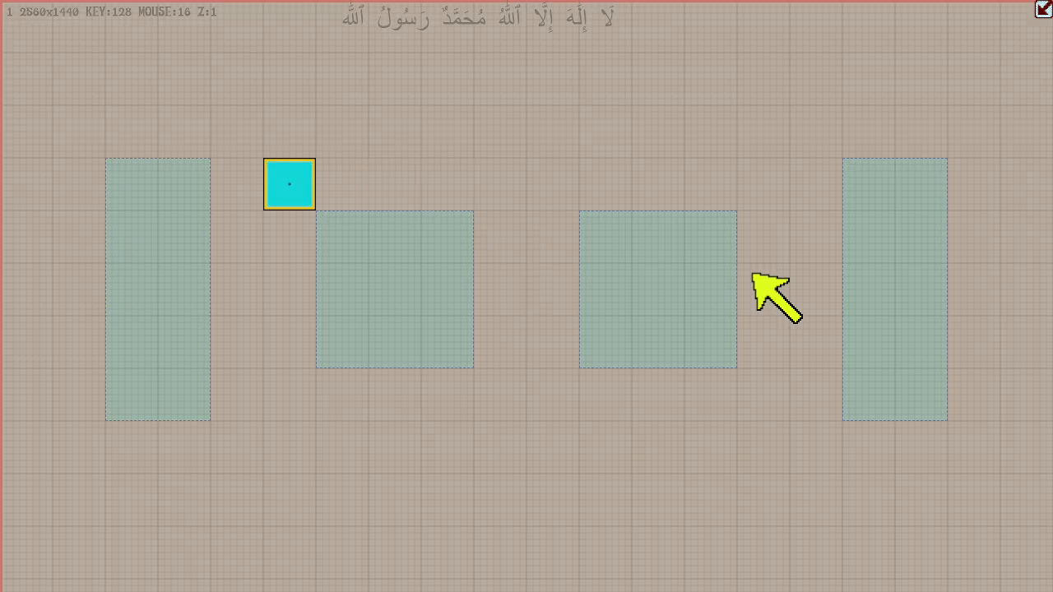
key(Left)
key(Up)
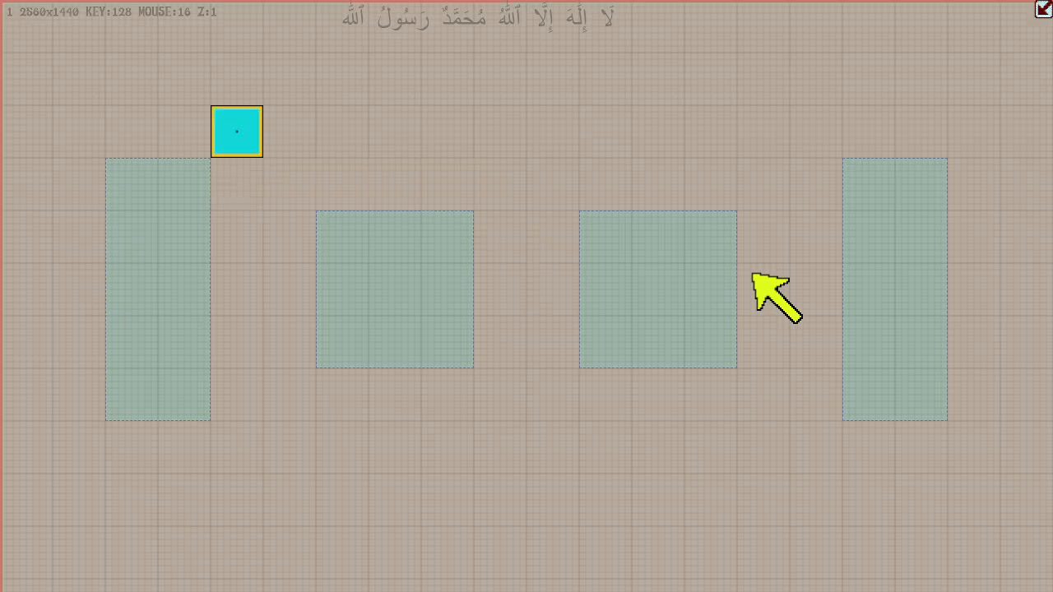
- Enlarge the new box right and down in edge mode to 256 by 896 units
key(e)
key(Right)
key(Down)
key(Down)
key(Down)
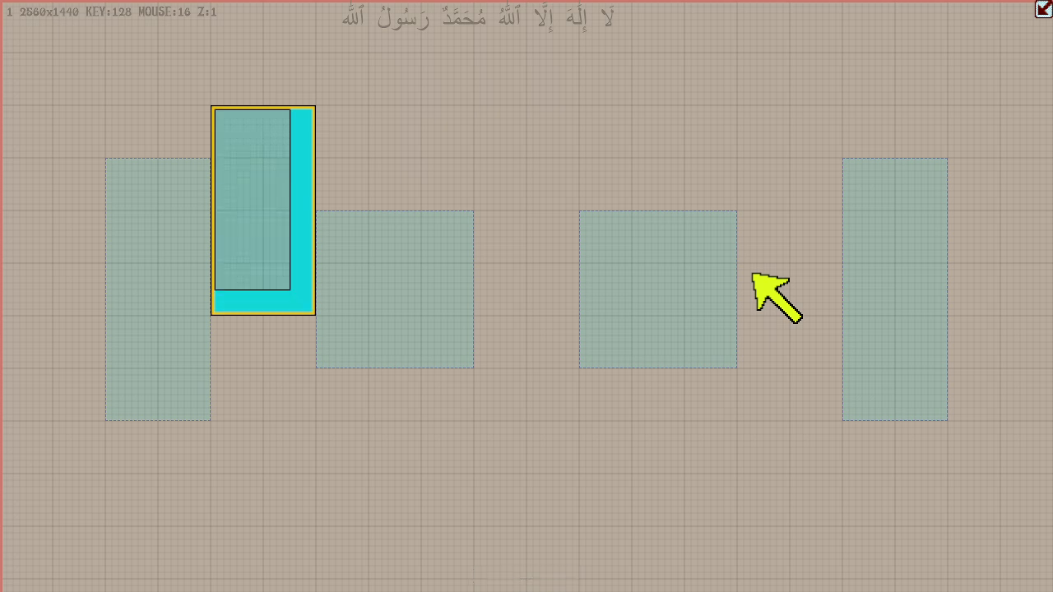
key(Down)
key(Down)
key(Down)
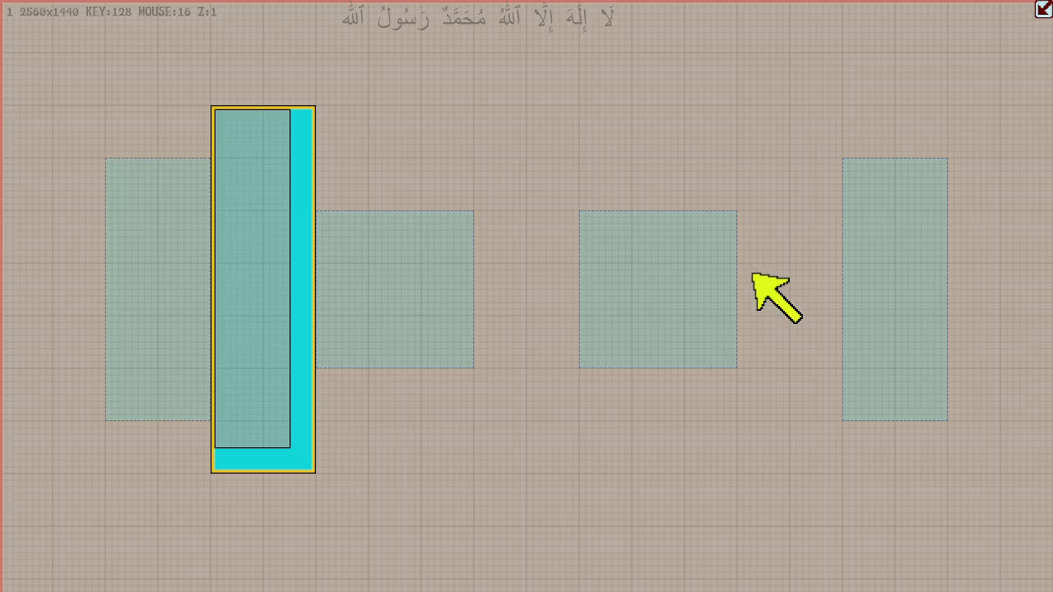
- Duplicate the tall box twice to the right, leaving 384-unit gaps between the three boxes
key(d)
key(Right)
key(Right)
key(Right)
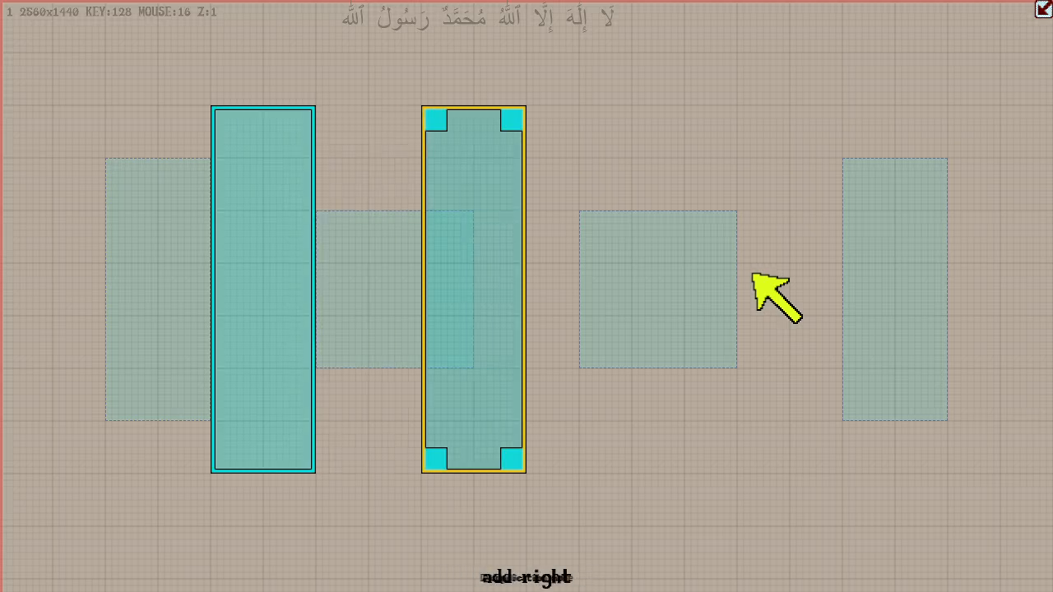
key(Right)
key(Right)
key(Right)
key(Right)
key(Right)
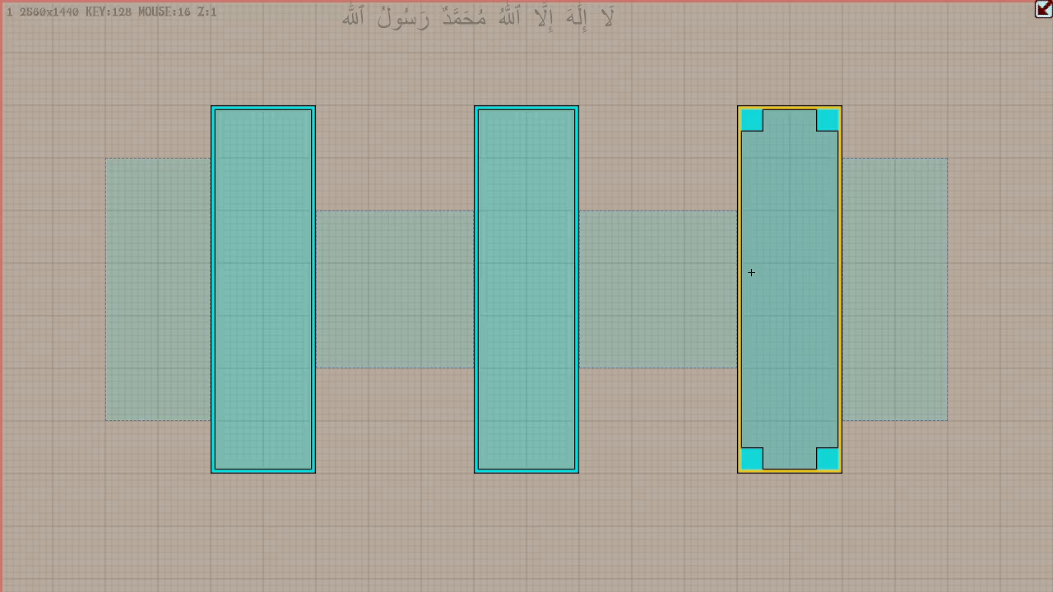
- Flip the three tall boxes with the phantomLair boxes repeatedly, finishing with the tall boxes active
key(Tab)
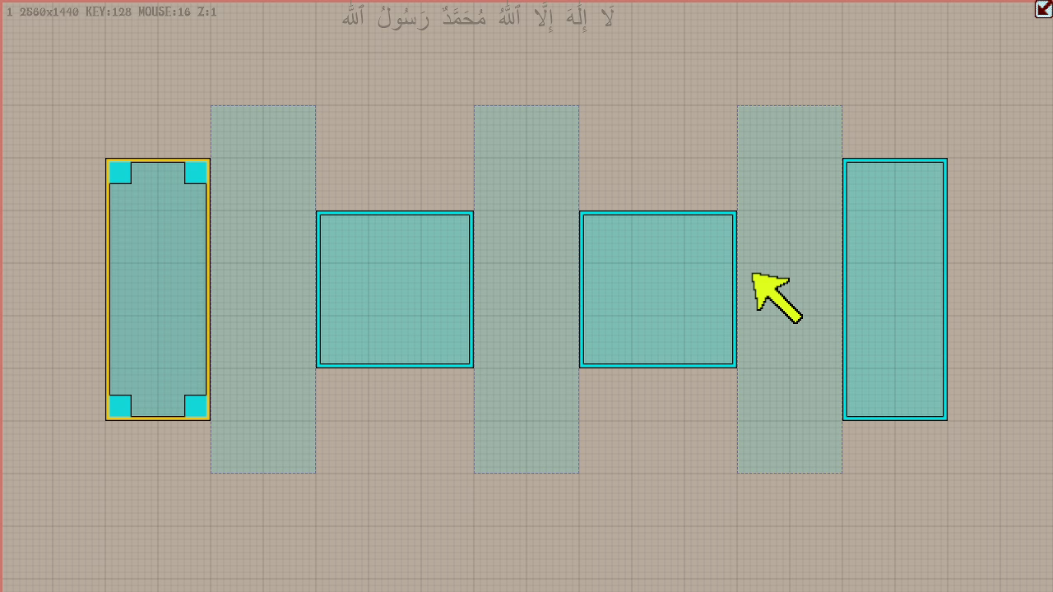
key(Tab)
key(Tab)
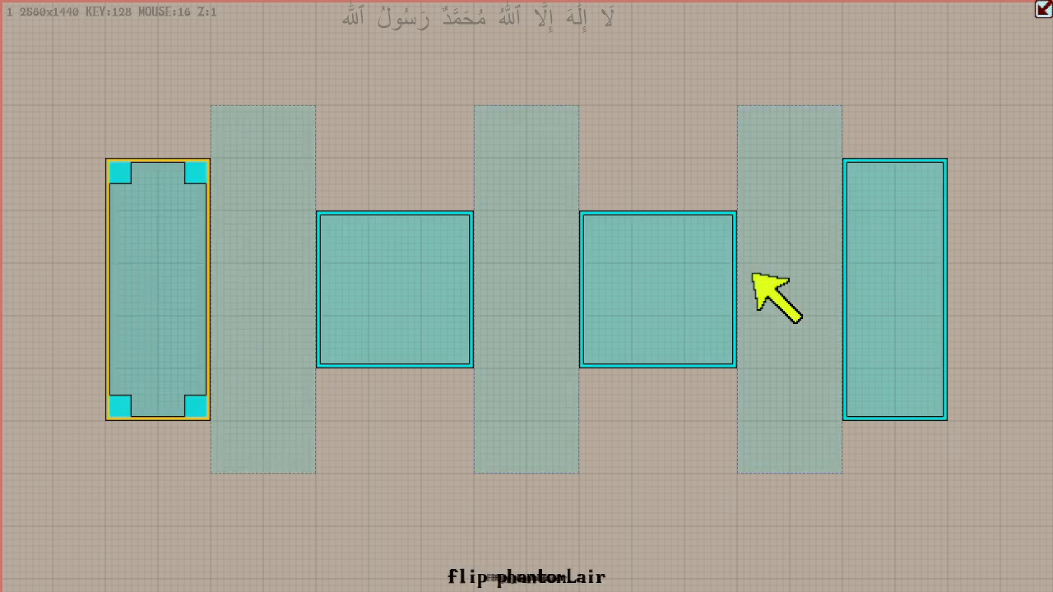
key(Tab)
key(Tab)
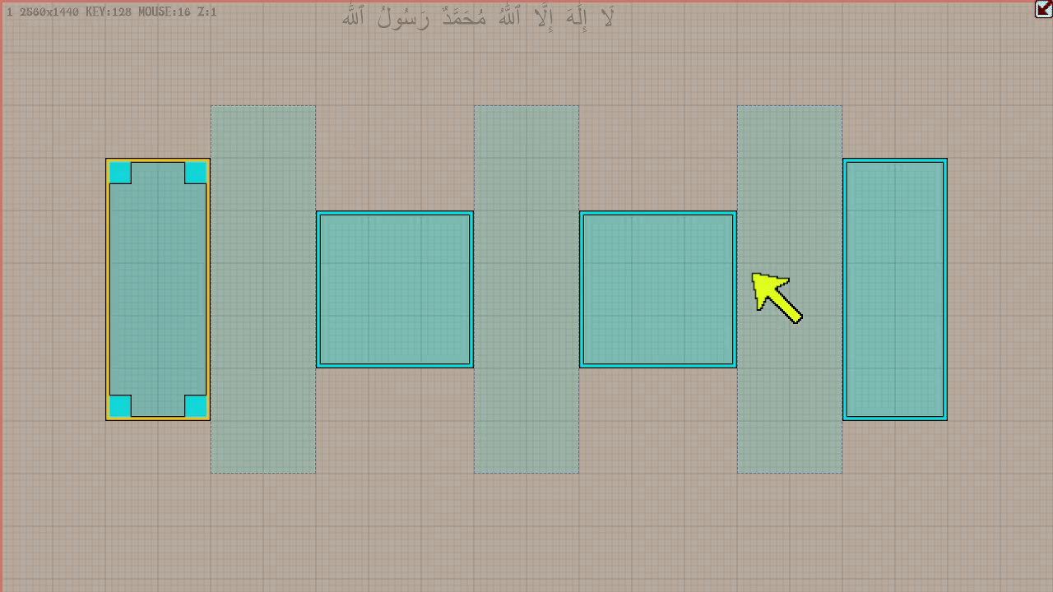
key(Tab)
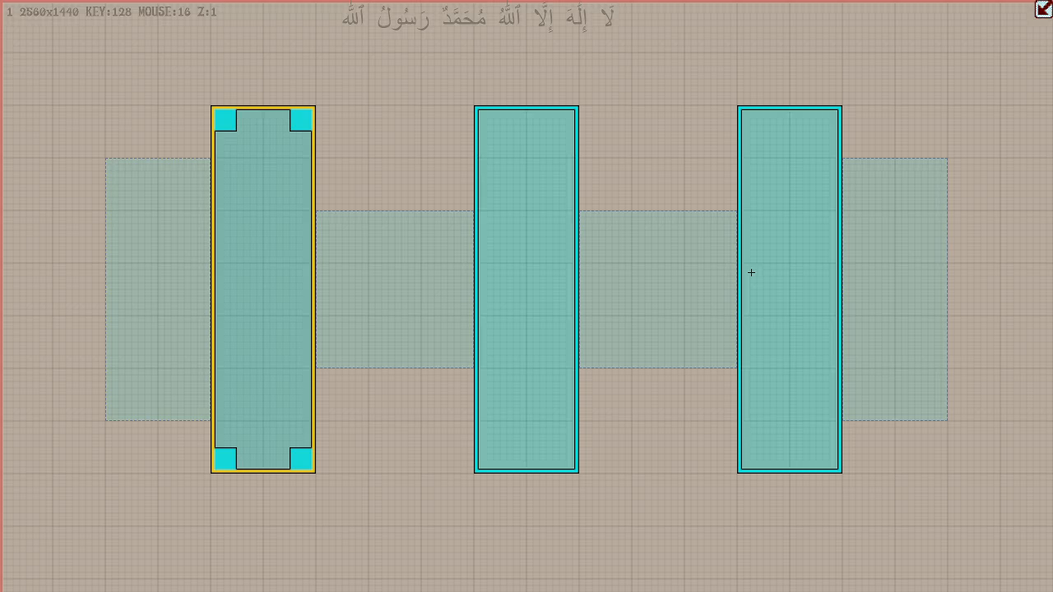
key(Tab)
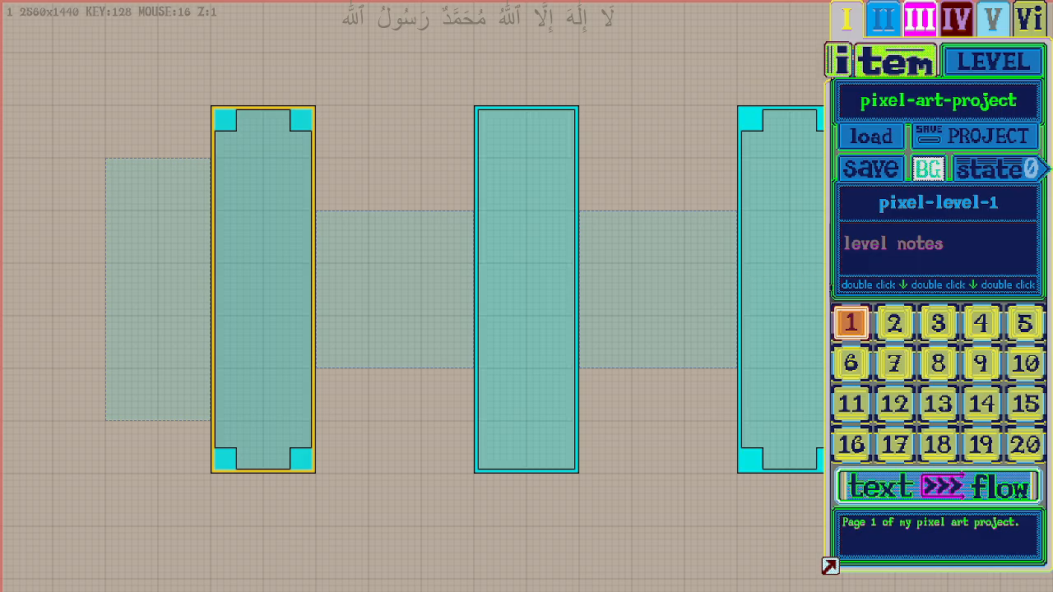
- Shrink the side panel, open the item and system views and select the last tall box in the z-index list
drag(826, 302, 866, 287)
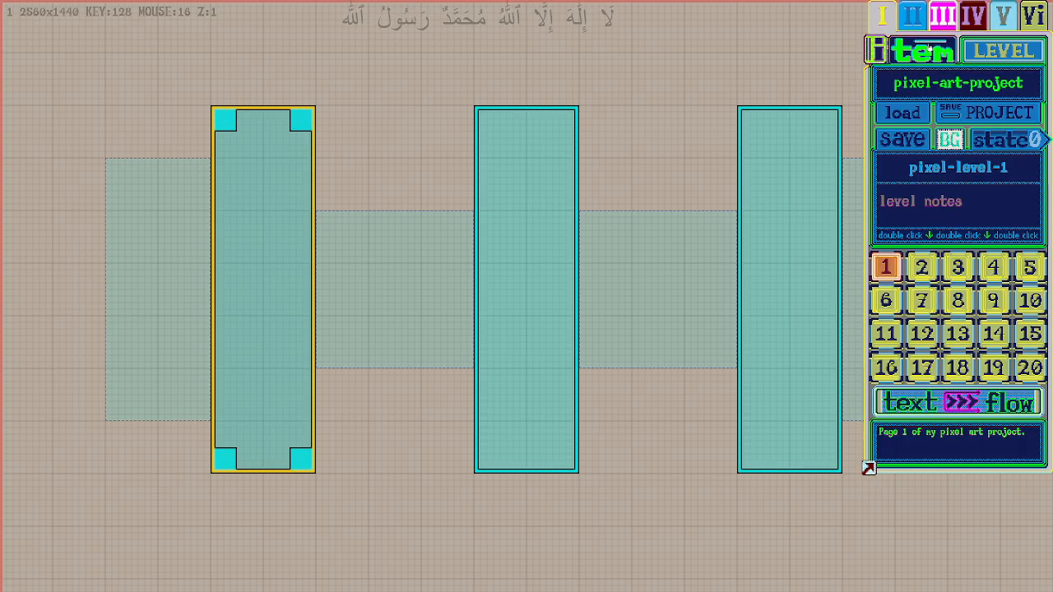
click(936, 49)
click(876, 49)
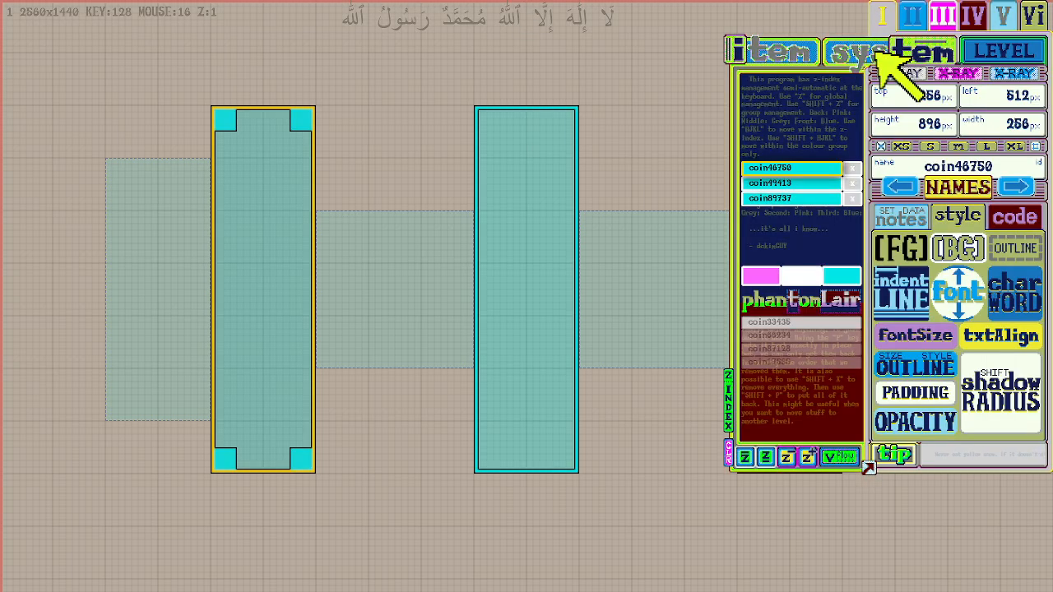
click(806, 182)
click(810, 169)
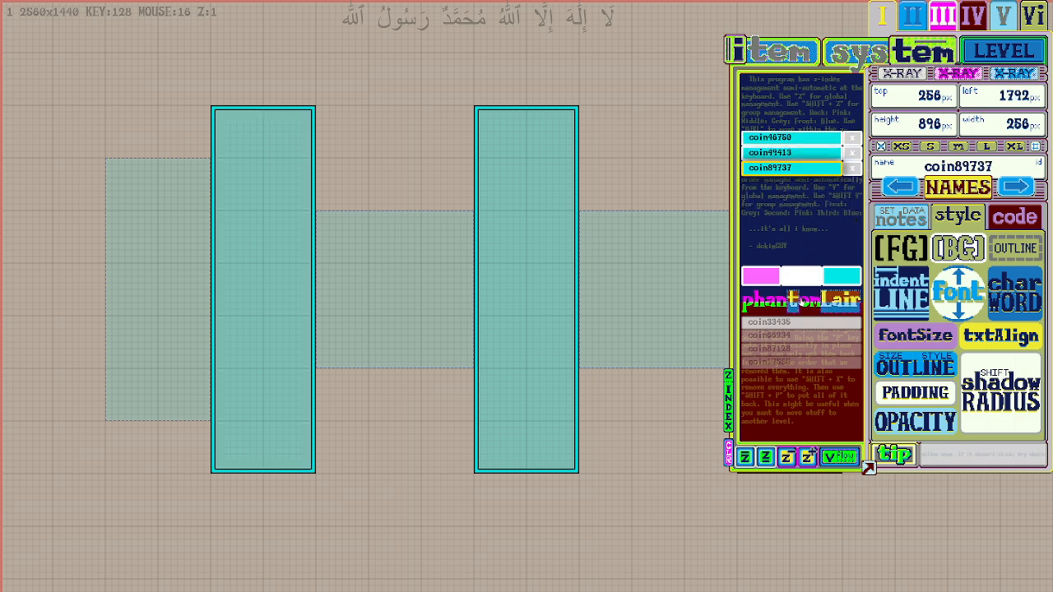
- Flip the active boxes with the phantomLair several times from the z-index view, then return to the level view
click(794, 299)
click(794, 299)
click(795, 300)
click(794, 300)
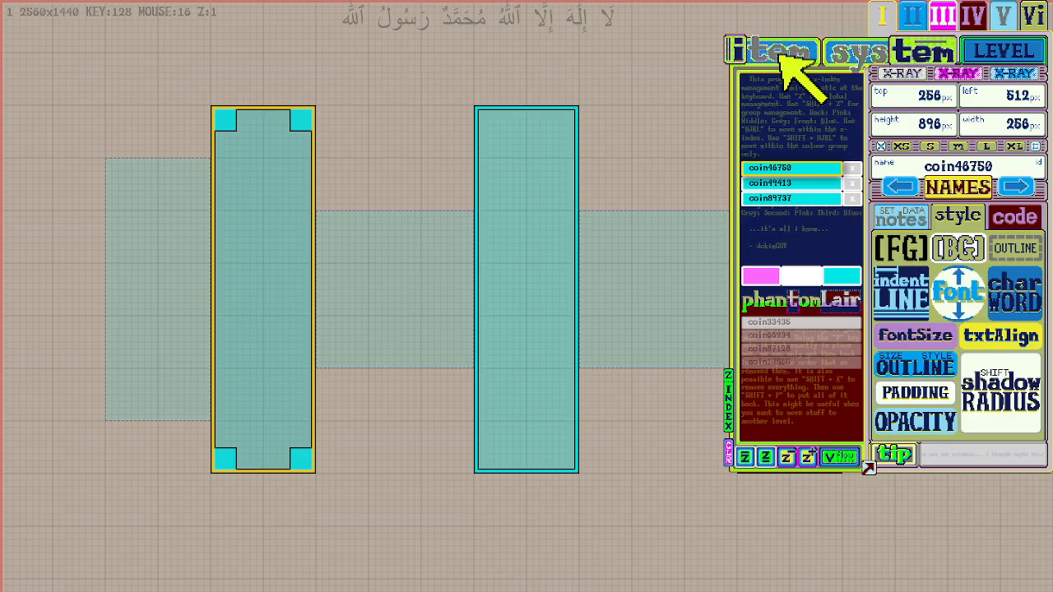
click(739, 49)
click(1007, 51)
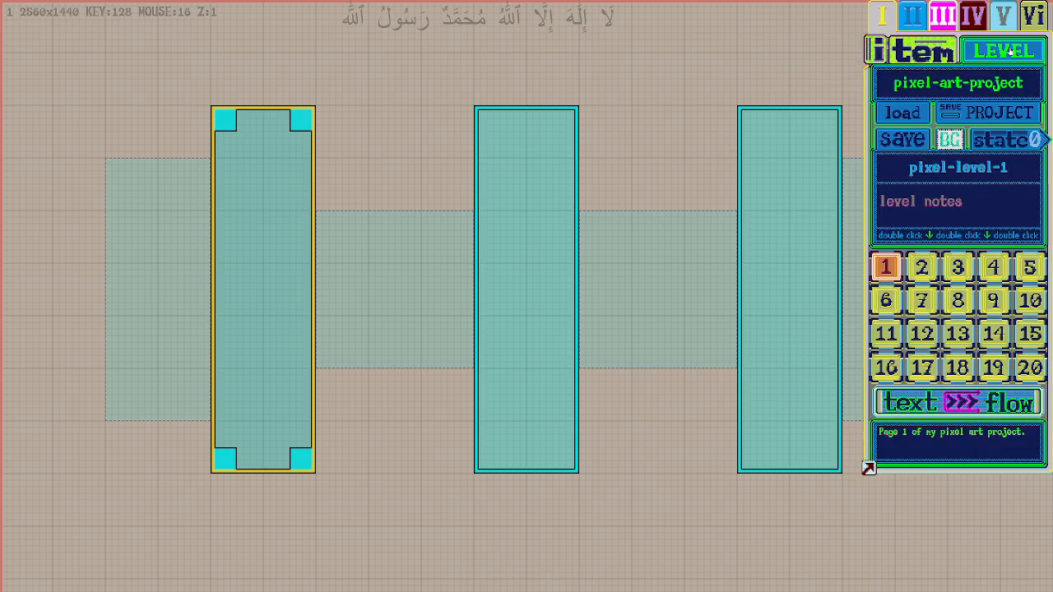
- Browse levels 2, 3 and 4, return to level 2 and bring the phantomLair boxes onto it
click(922, 269)
click(958, 268)
click(995, 268)
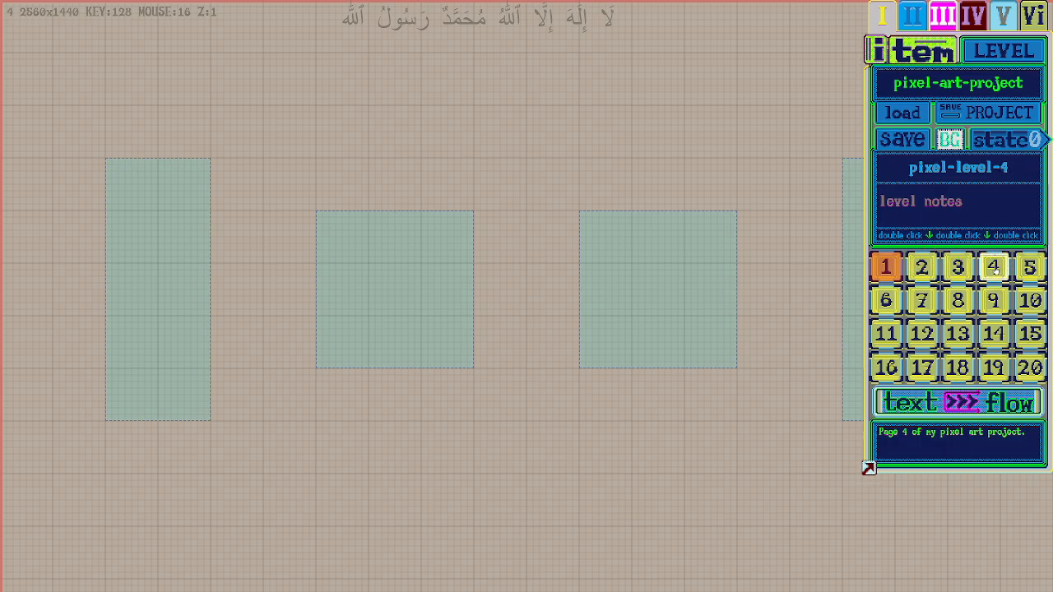
click(922, 268)
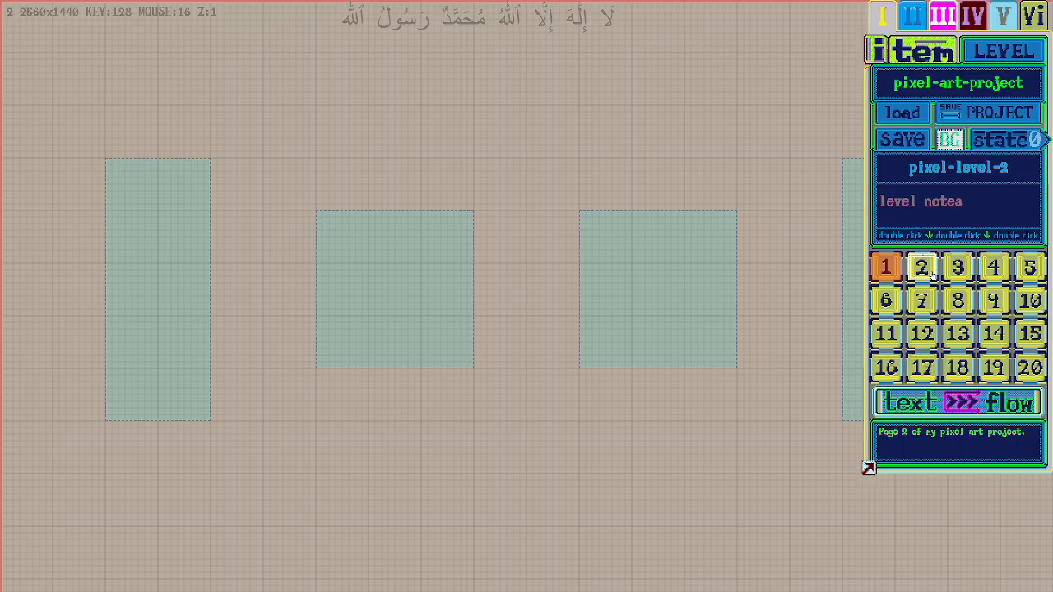
click(923, 278)
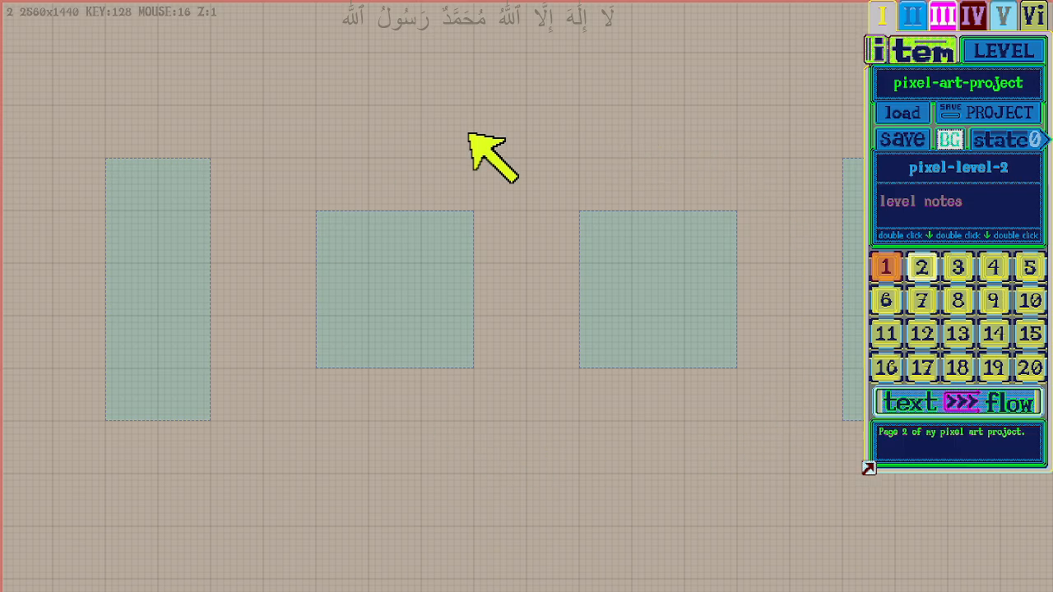
key(f)
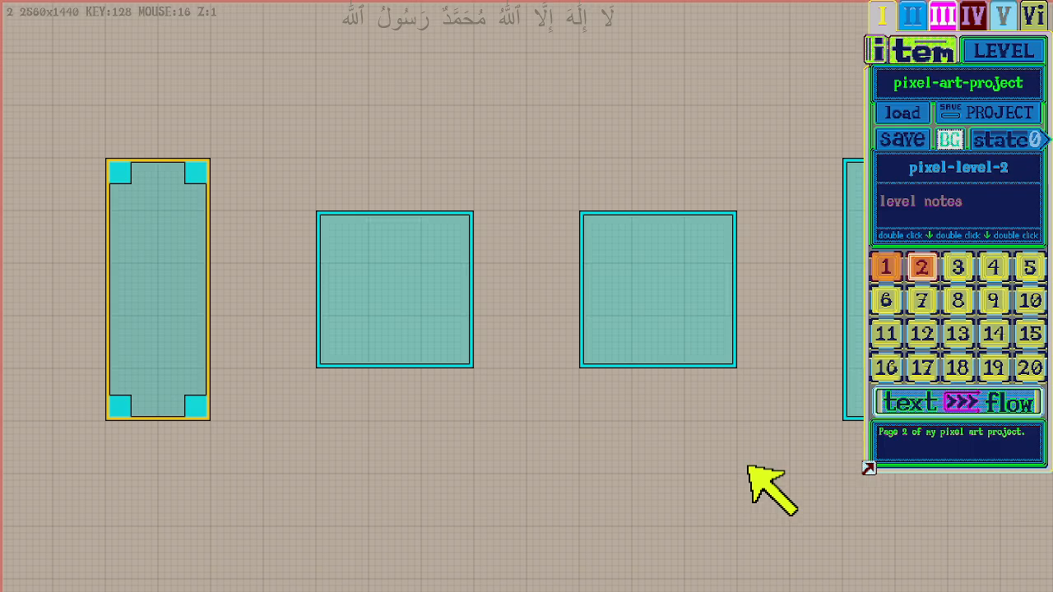
- Enlarge the side panel and compare levels 1 and 2, ending on level 1
mouse_move(749, 468)
mouse_down()
mouse_move(586, 341)
mouse_move(415, 240)
mouse_move(627, 447)
mouse_move(753, 475)
mouse_up()
drag(798, 519, 830, 557)
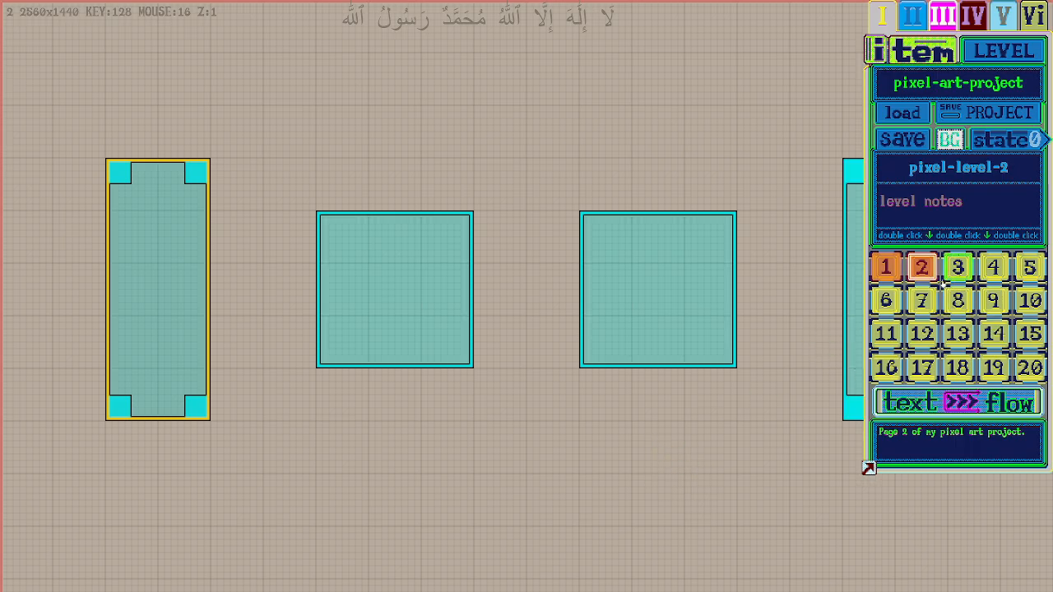
drag(869, 468, 821, 410)
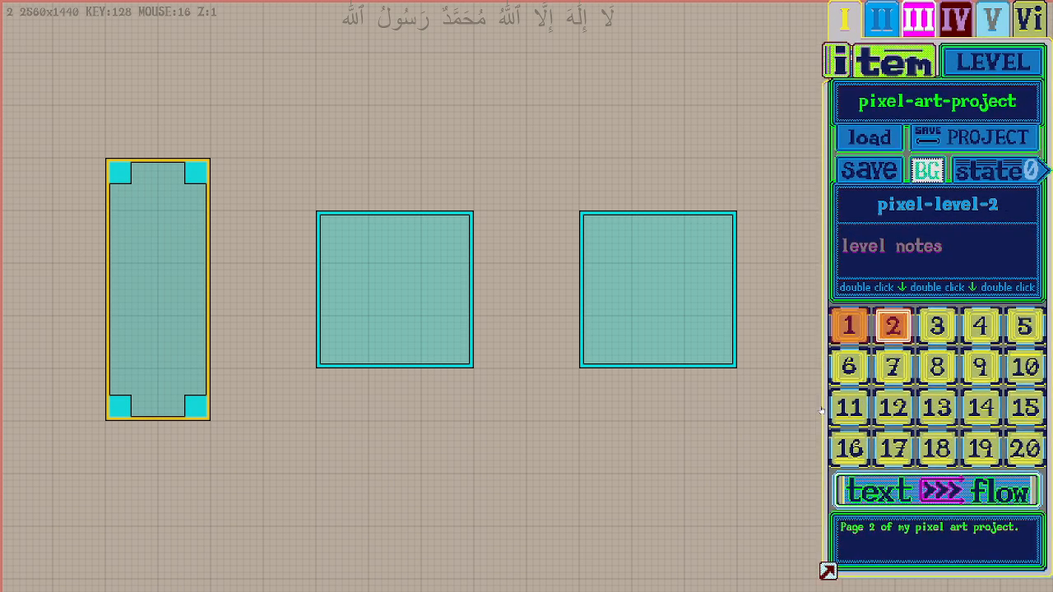
click(849, 325)
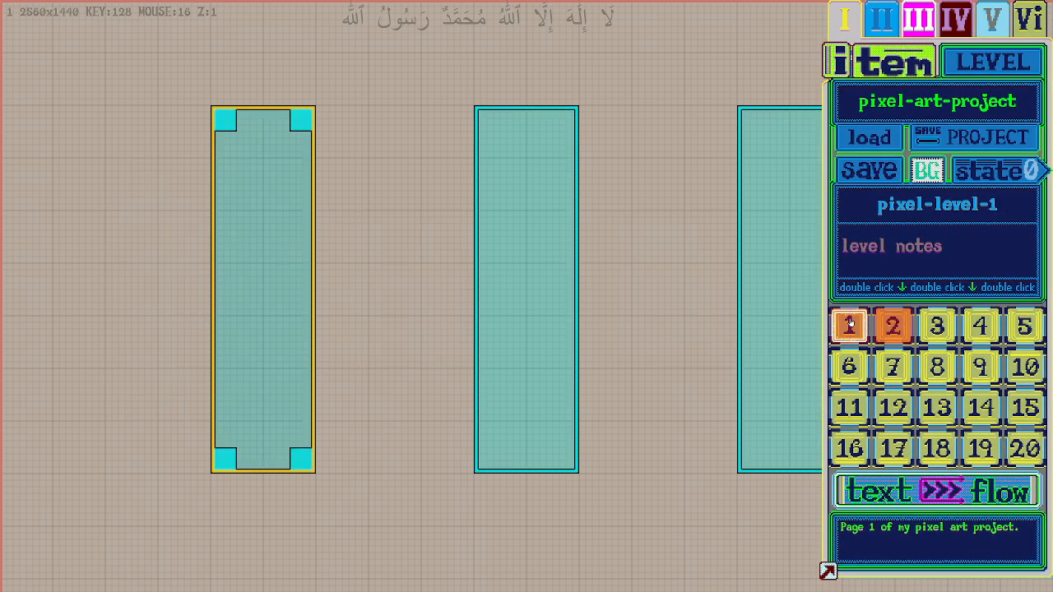
click(891, 327)
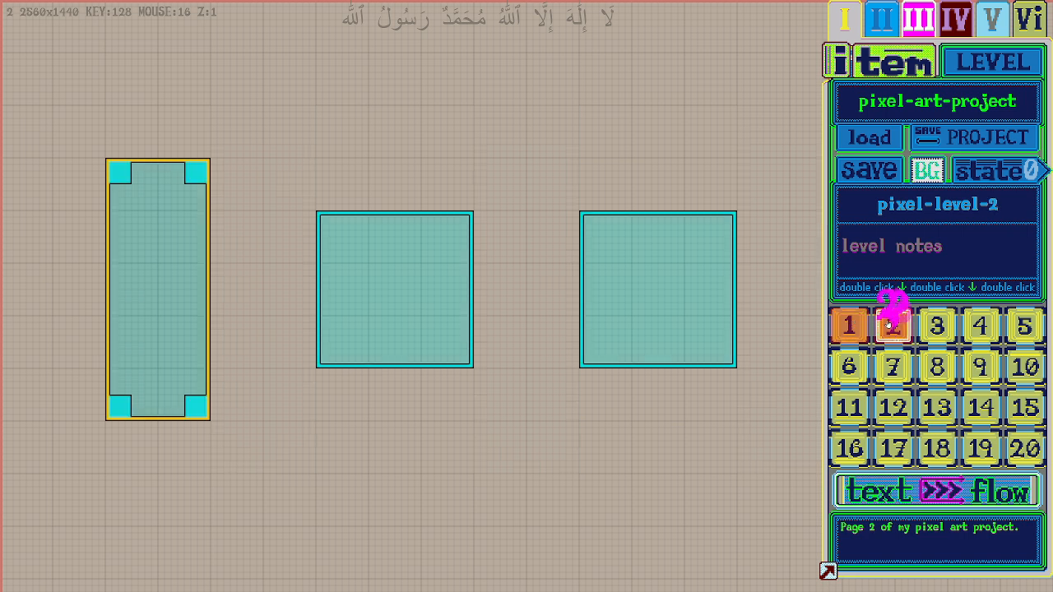
click(849, 327)
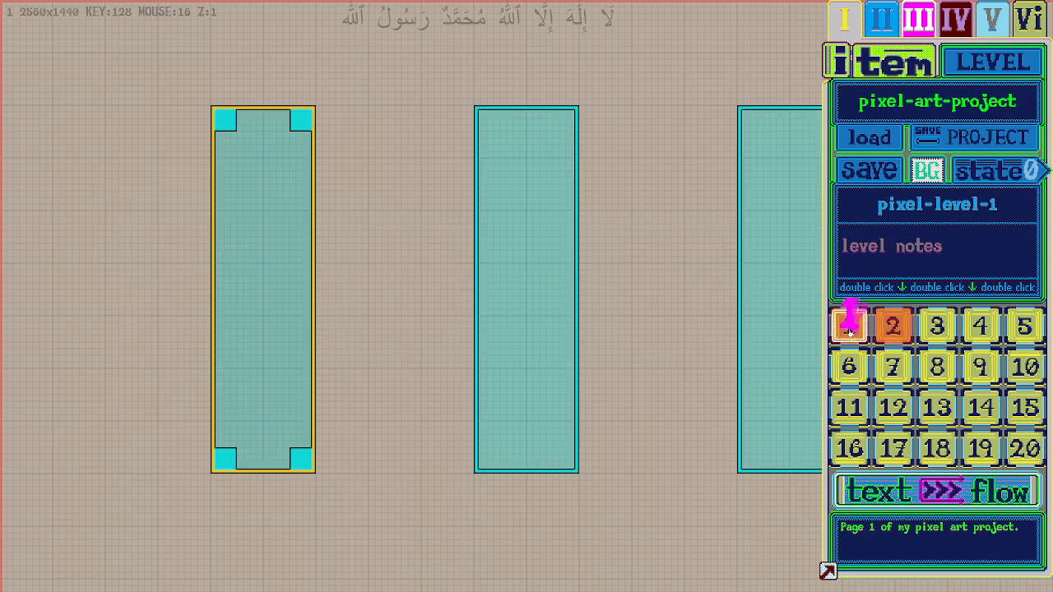
- Switch back and forth between levels 1 and 2 to compare their boxes, ending on level 2
click(901, 326)
click(847, 327)
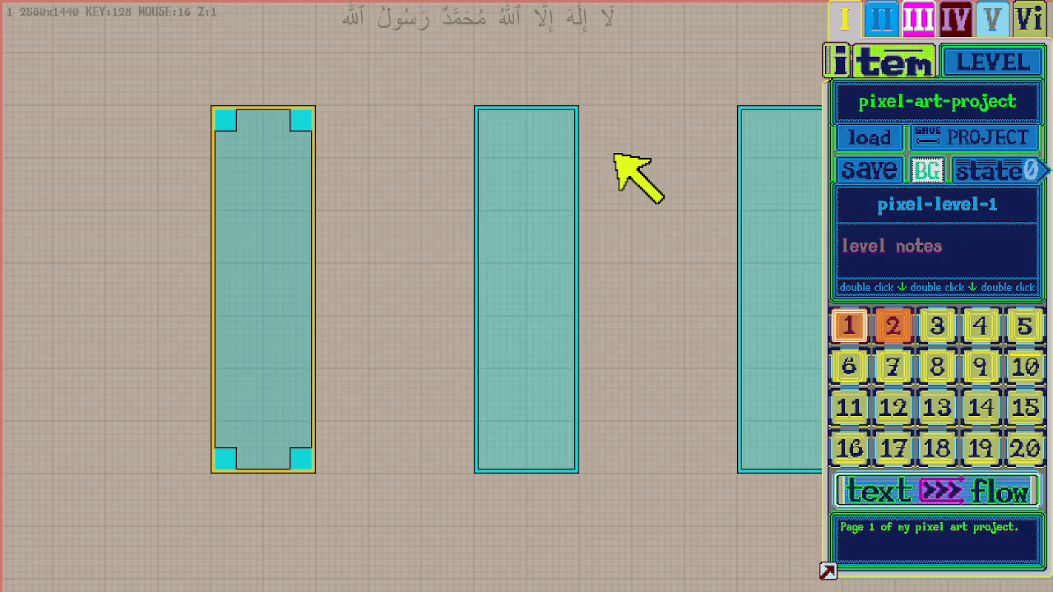
key(2)
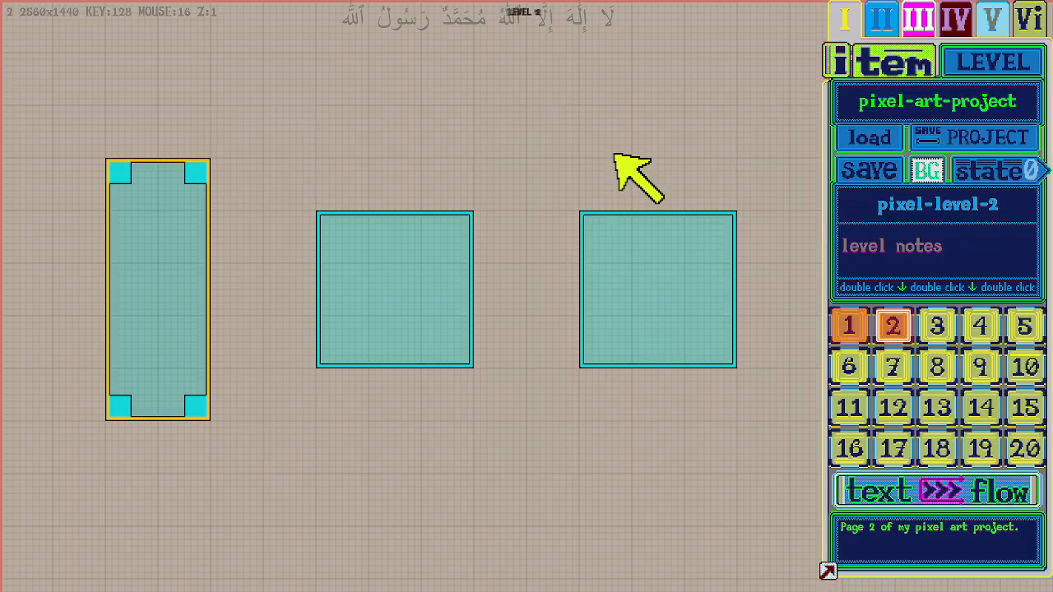
key(1)
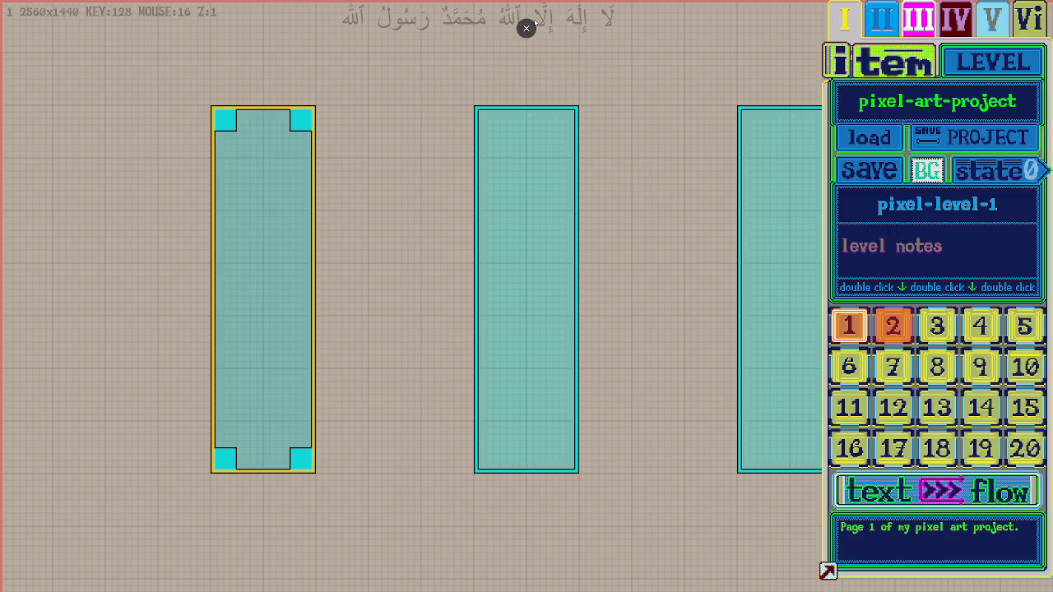
key(2)
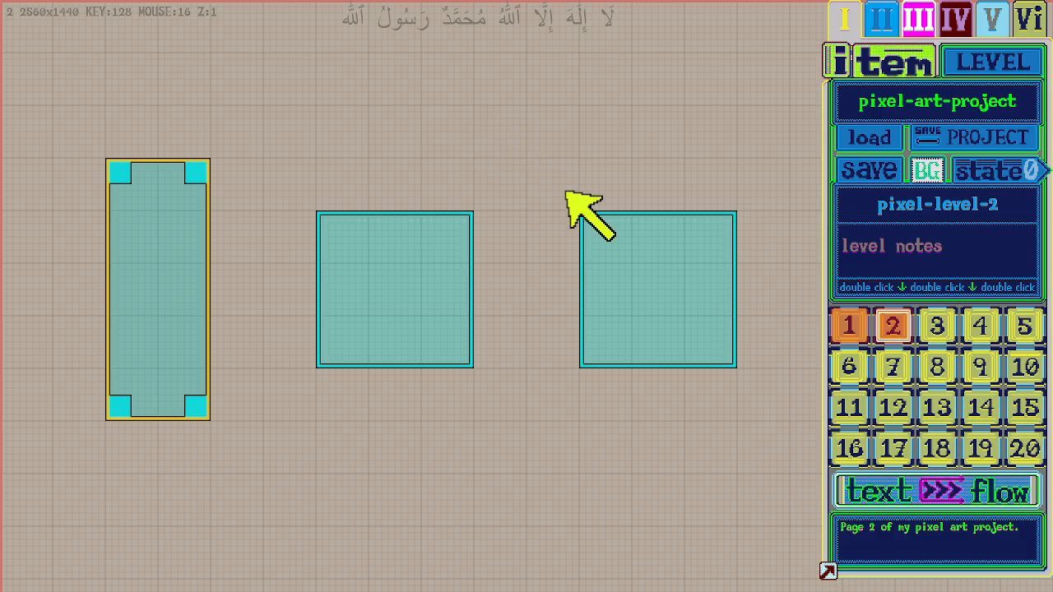
- Hide the side panel and toggle it on and off repeatedly, leaving the full canvas in view
click(828, 570)
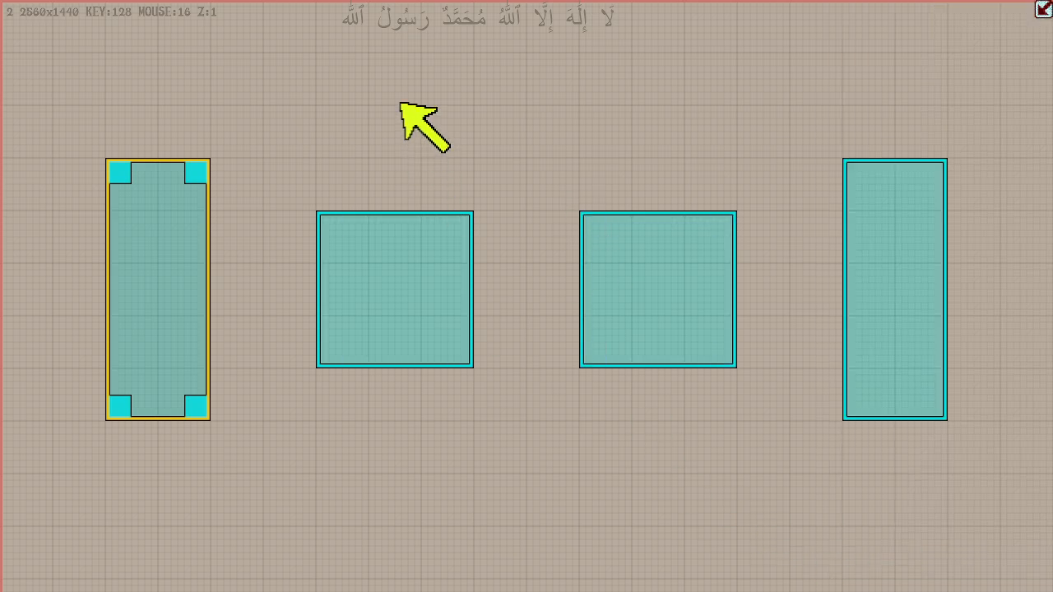
key(Tab)
key(Tab)
key(Tab)
key(Tab)
key(Tab)
key(Tab)
key(Tab)
key(Tab)
key(Tab)
key(Tab)
key(Tab)
key(Tab)
key(Tab)
key(Tab)
key(Tab)
key(Tab)
key(Tab)
key(Tab)
key(Tab)
key(Tab)
key(Tab)
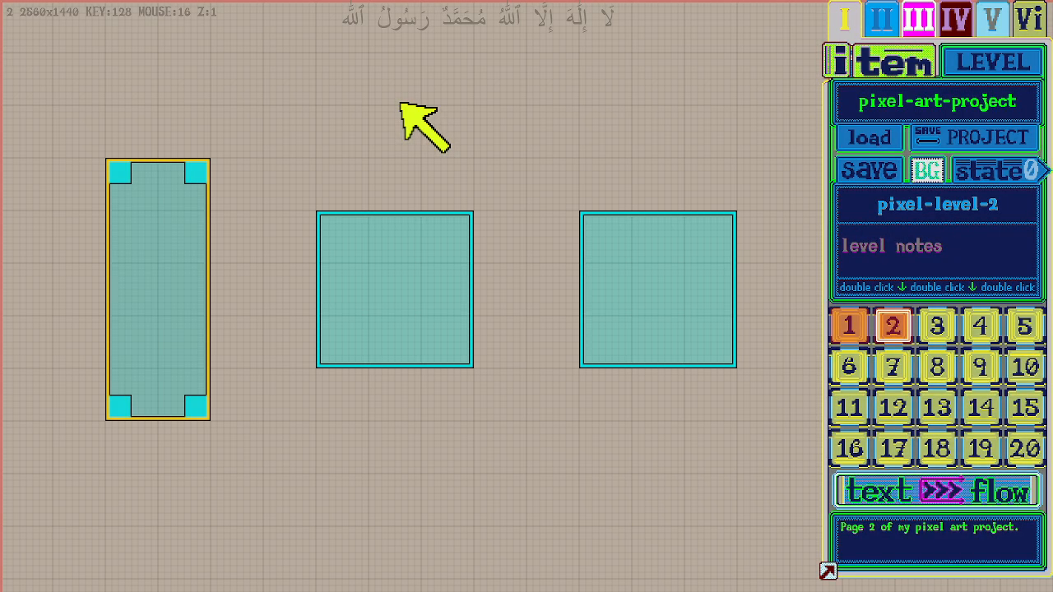
key(Tab)
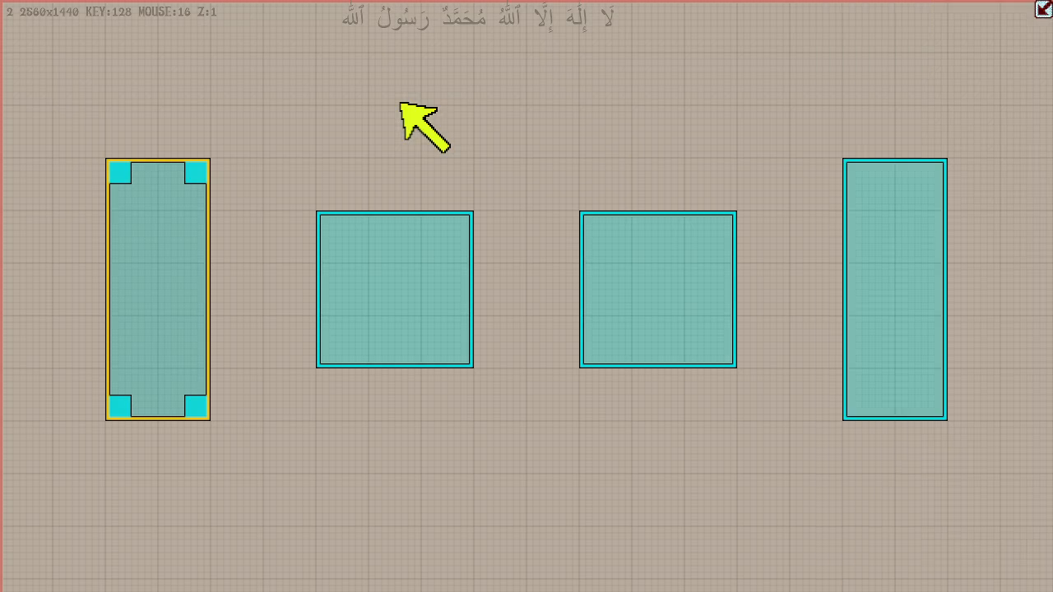
key(Tab)
key(Tab)
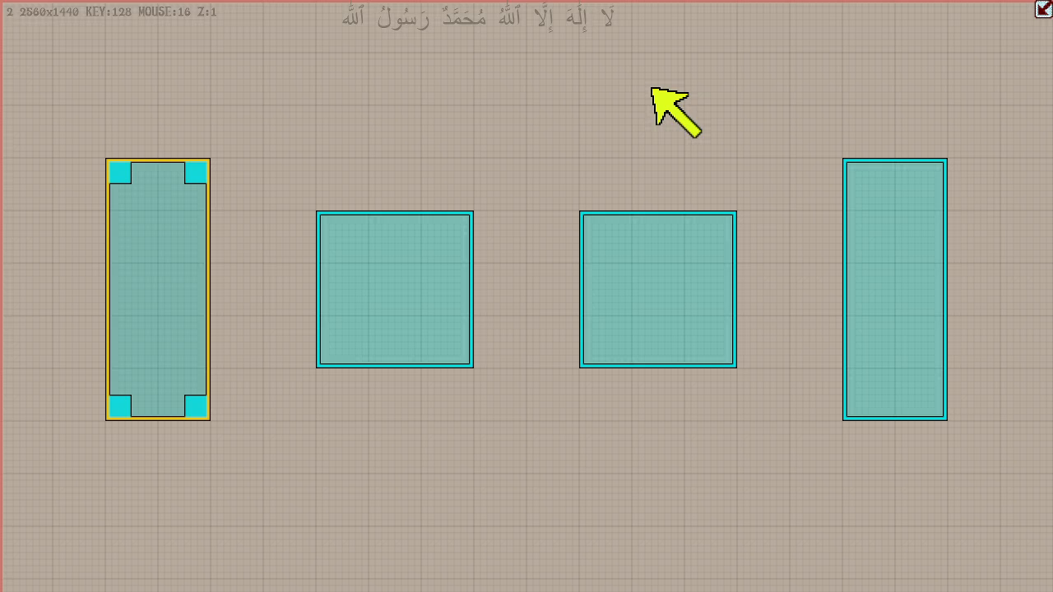
- Compare the layouts of levels 1 and 2 on the full canvas, ending on level 2
key(1)
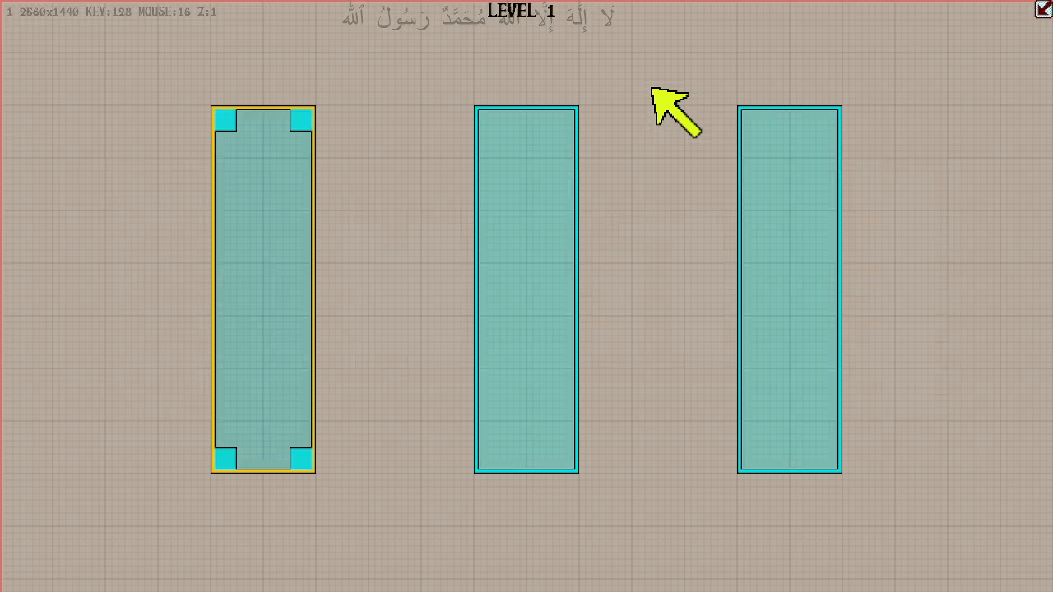
key(2)
key(1)
key(2)
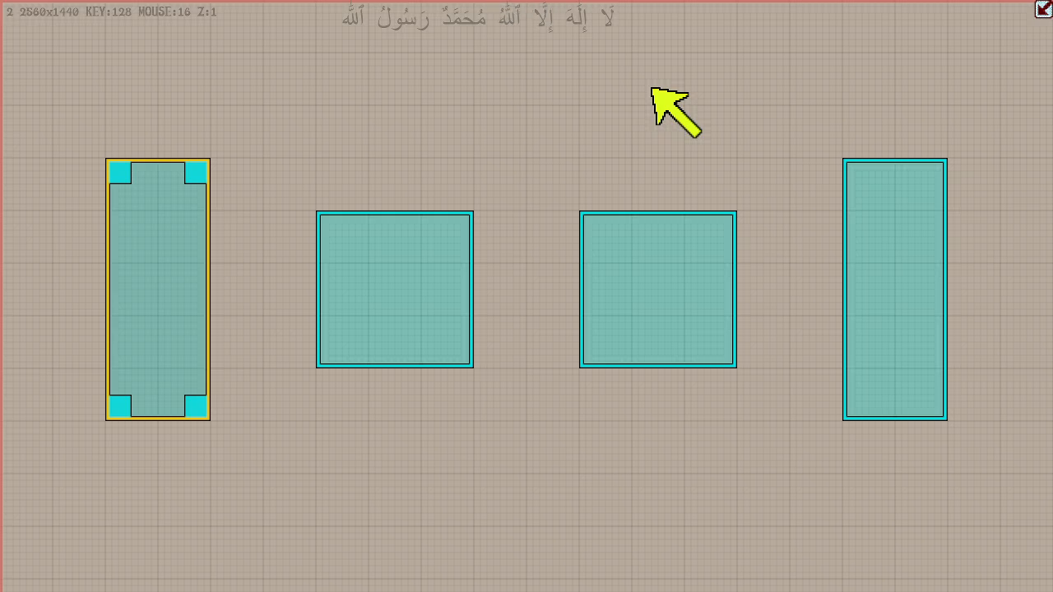
- Send the four boxes of level 2 to the phantomLair and bring them onto level 8
key(p)
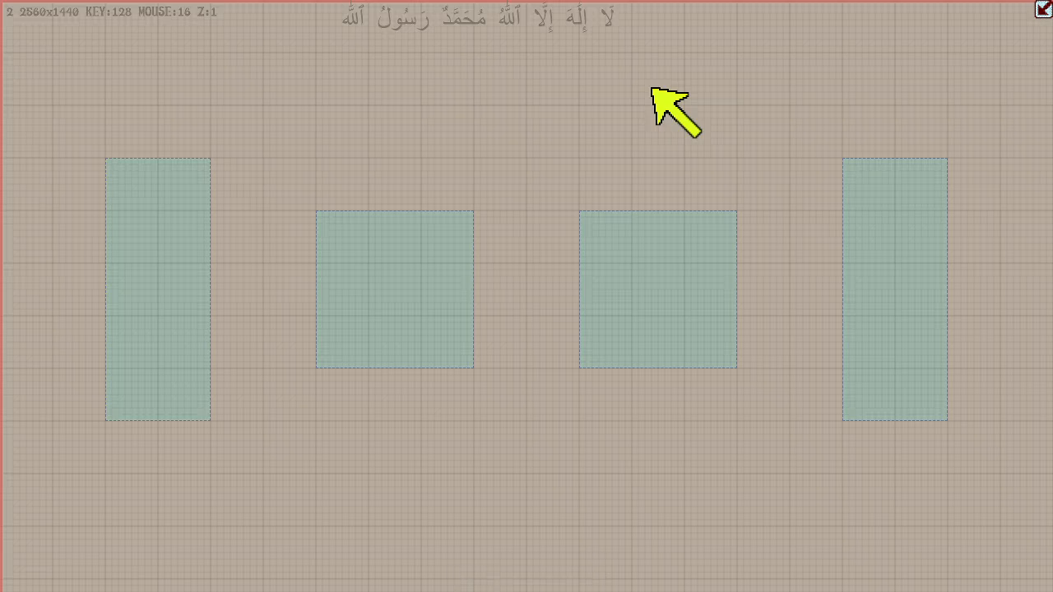
key(8)
key(p)
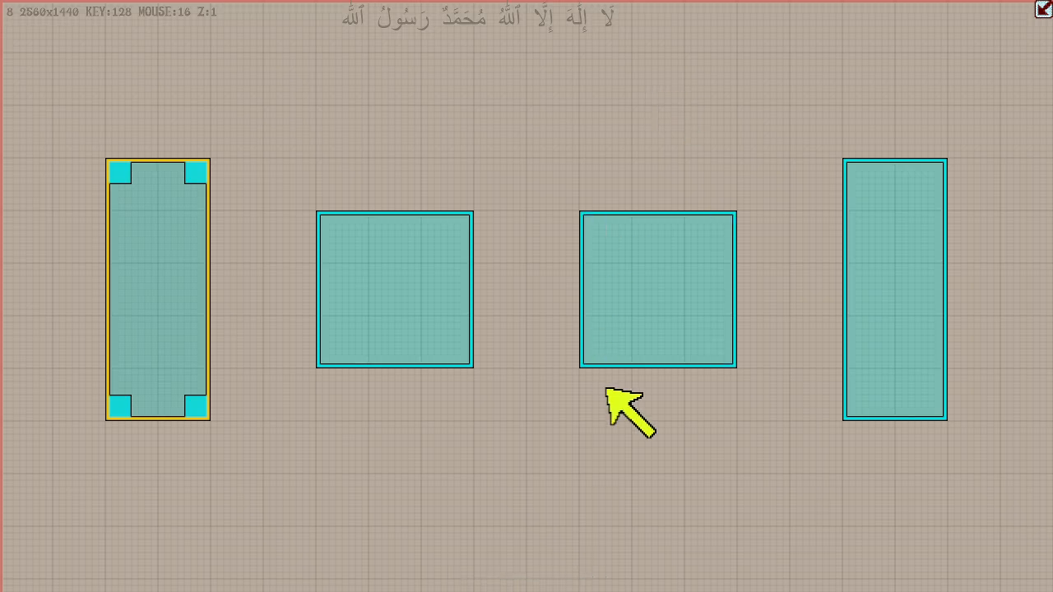
- Wrap the four boxes on level 8 in one wide parent box
drag(693, 406, 538, 277)
drag(569, 310, 728, 424)
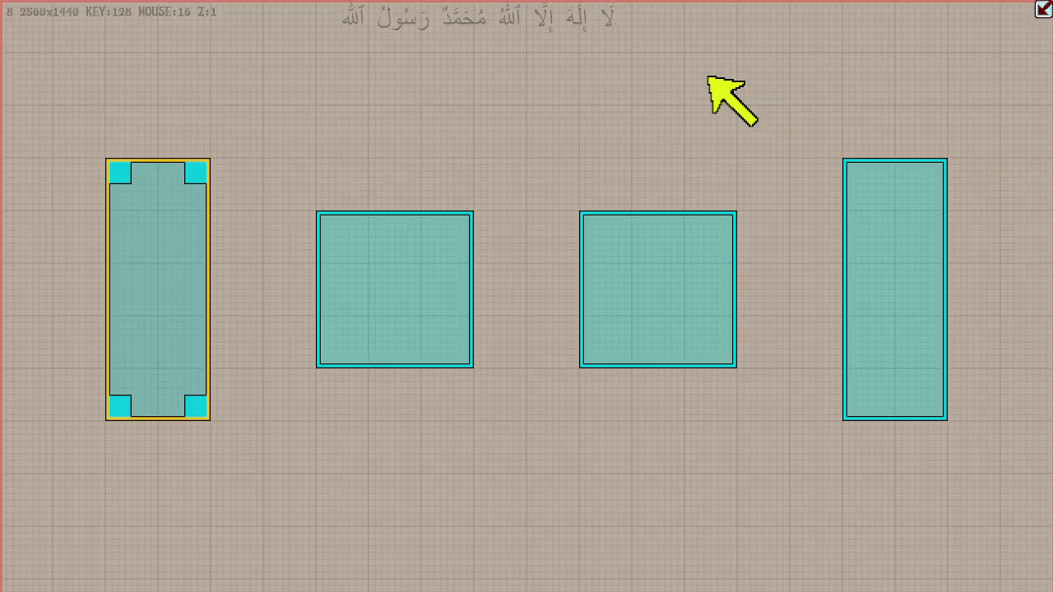
key(w)
key(w)
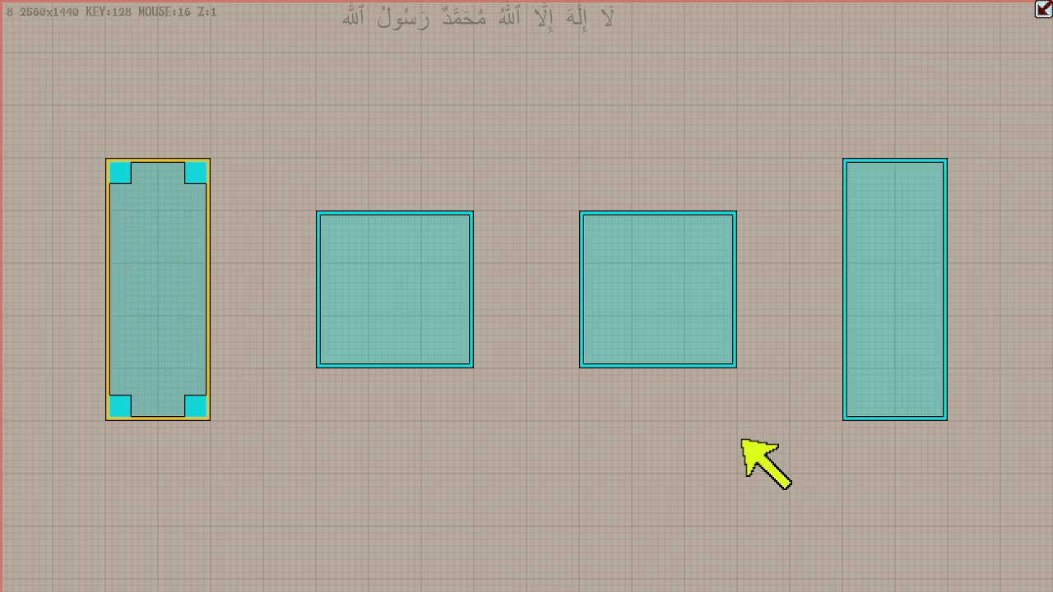
key(q)
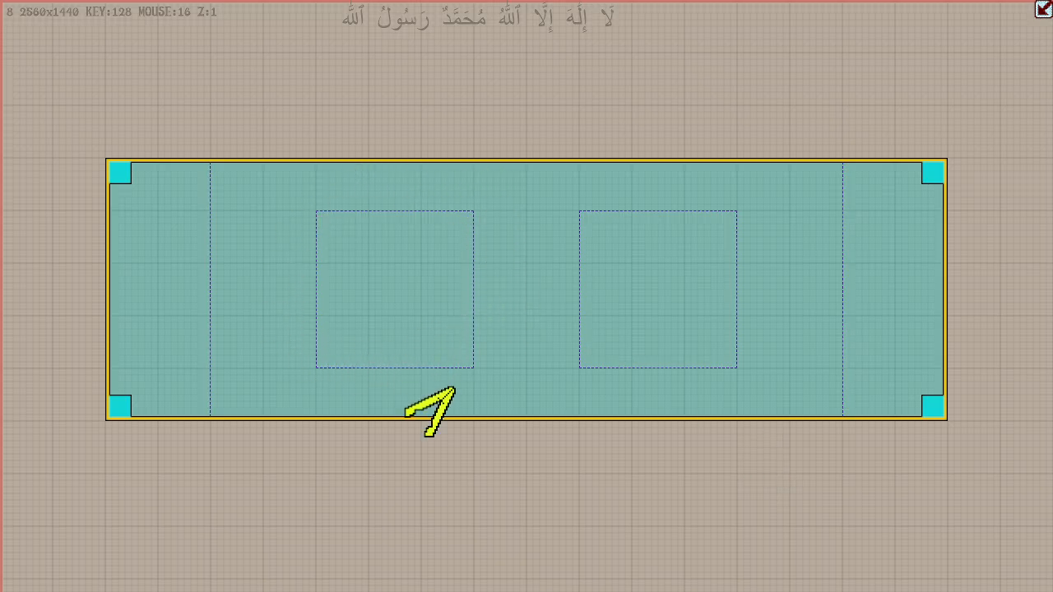
- View the wrapped layout in the plain preview and back in the editor, and unwrap and rewrap the four boxes
key(Escape)
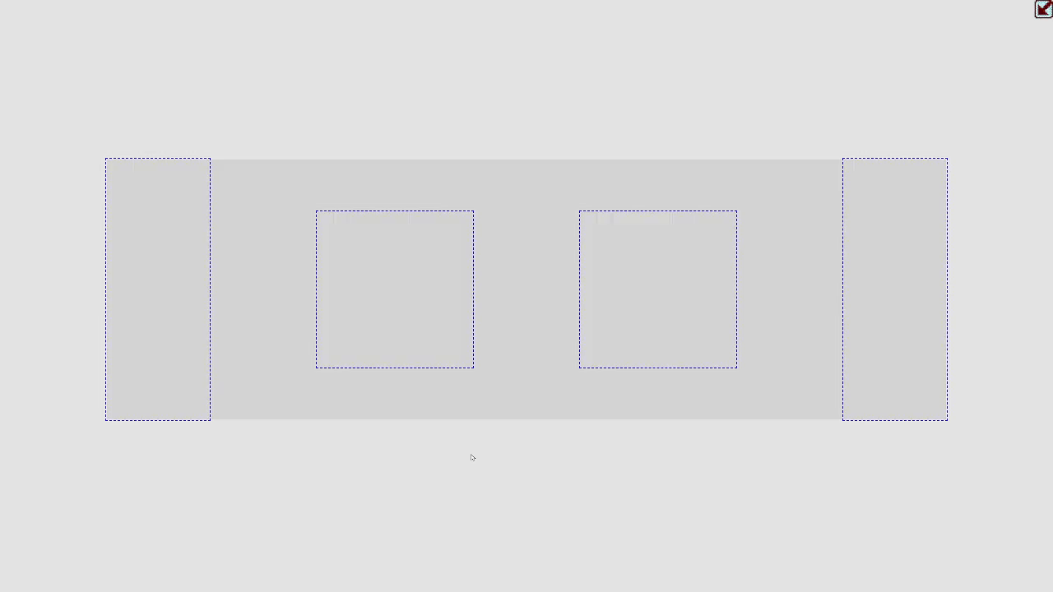
key(Escape)
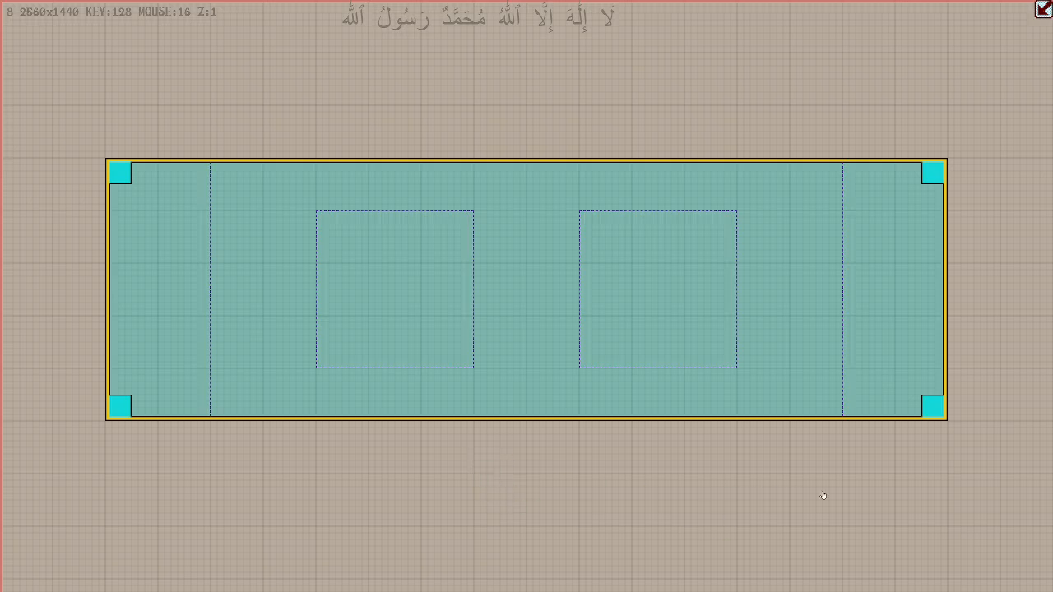
key(q)
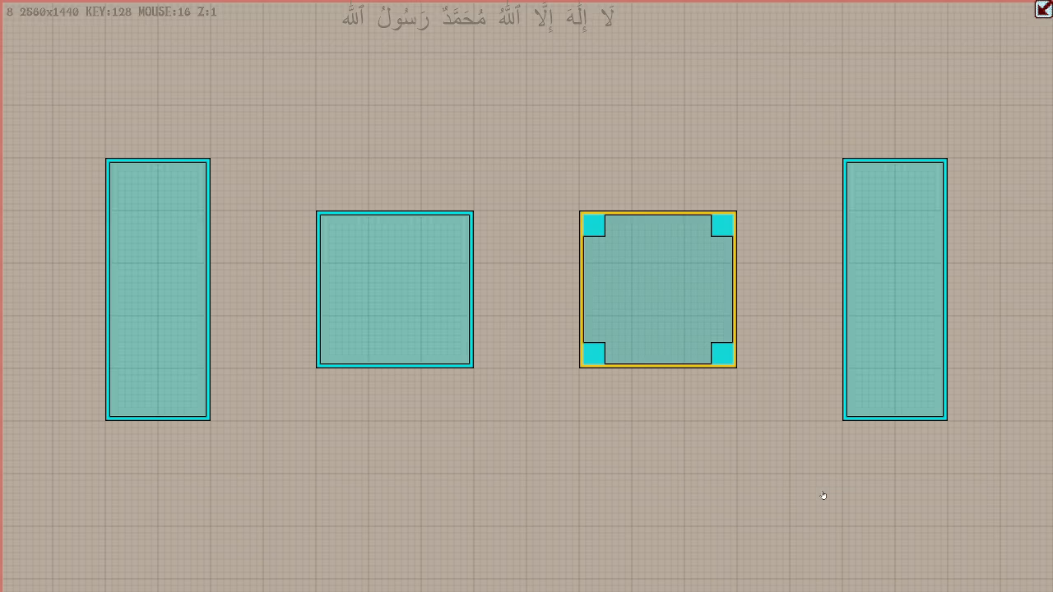
key(q)
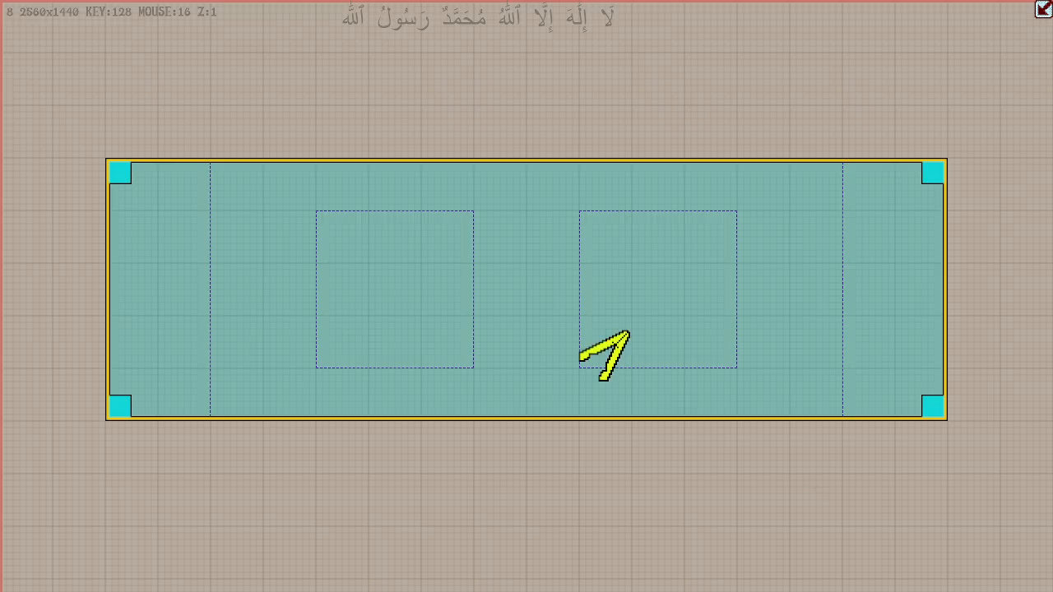
- Move the wrapped parent box one large grid cell up, keeping its horizontal position, and toggle its tab view
drag(455, 252, 415, 217)
key(Tab)
key(Tab)
drag(480, 236, 514, 237)
key(Tab)
key(Tab)
key(Tab)
key(Tab)
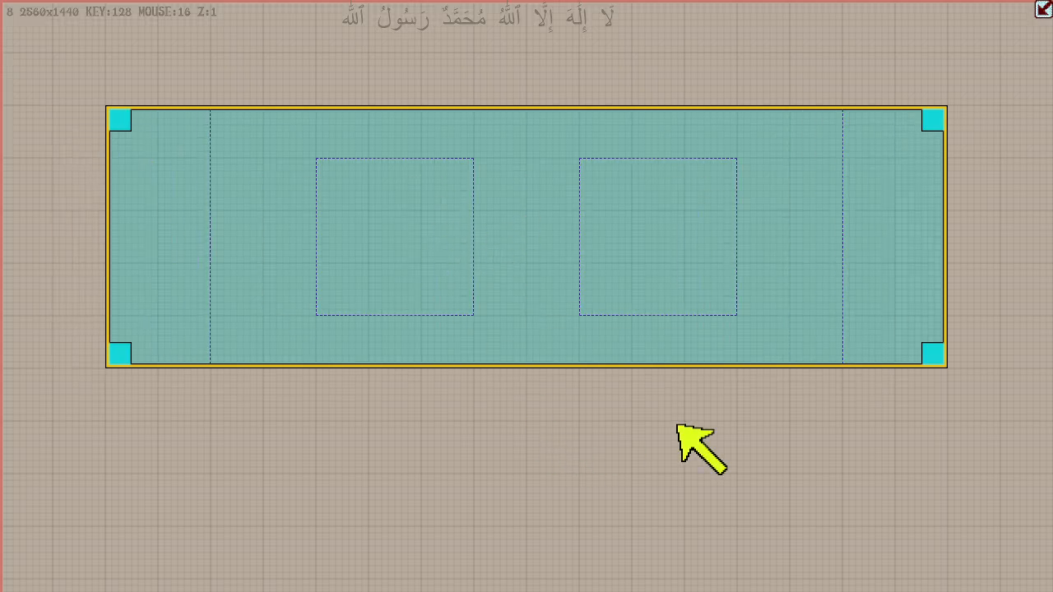
- Unwrap and rewrap the four boxes several times, leaving them inside the parent box
key(u)
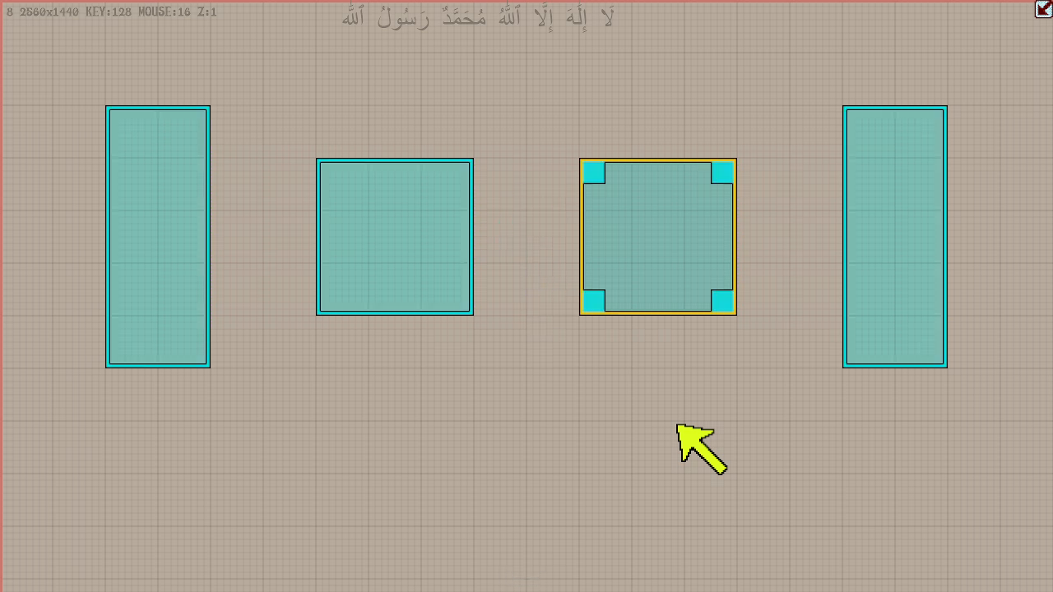
mouse_move(648, 210)
mouse_down()
mouse_move(612, 282)
mouse_move(648, 209)
mouse_move(645, 219)
mouse_up()
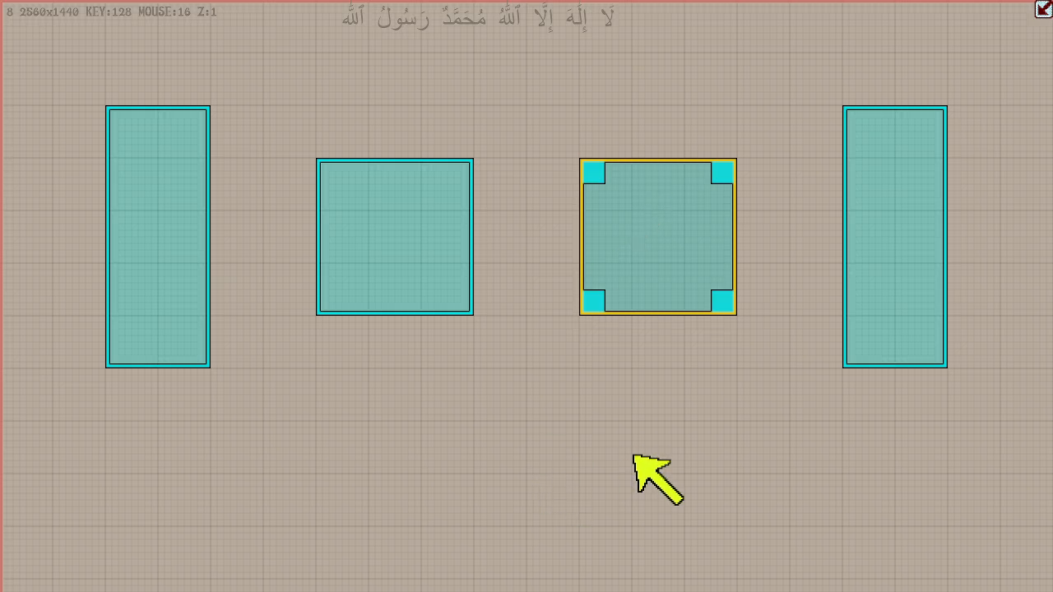
key(w)
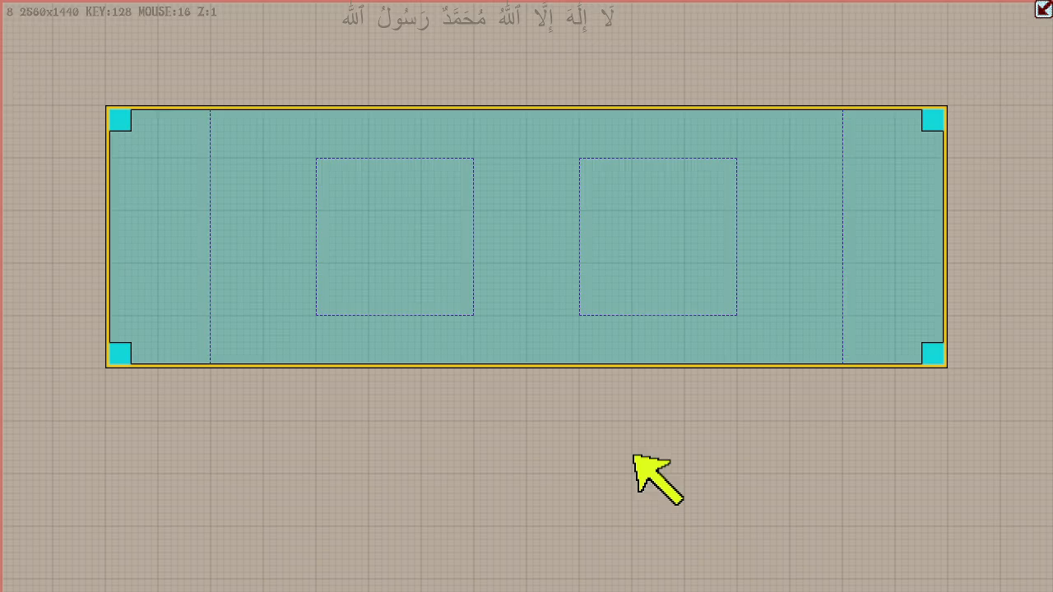
key(u)
key(w)
key(q)
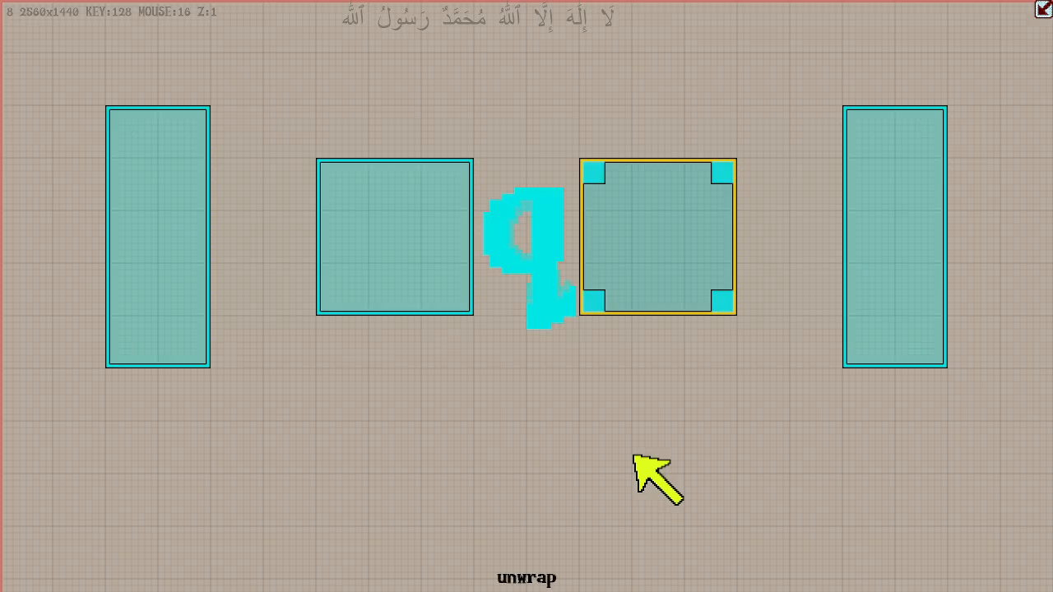
key(w)
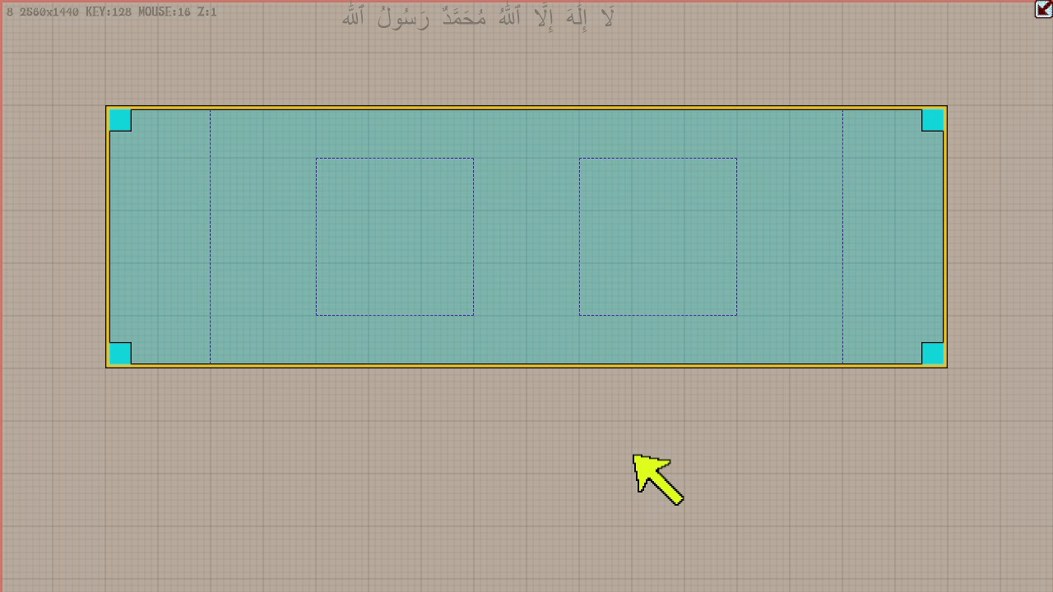
key(q)
key(q)
- Switch repeatedly between the parent box's tab view and the level 8 view to examine its inner boxes
key(Tab)
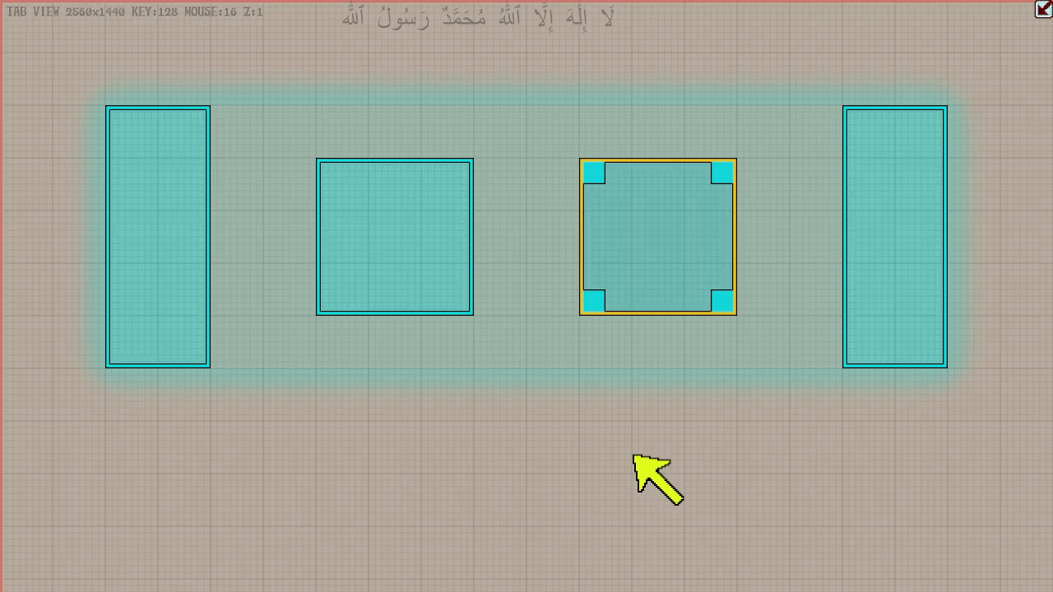
key(Tab)
key(Tab)
key(Tab)
key(Tab)
key(Tab)
key(Tab)
key(Tab)
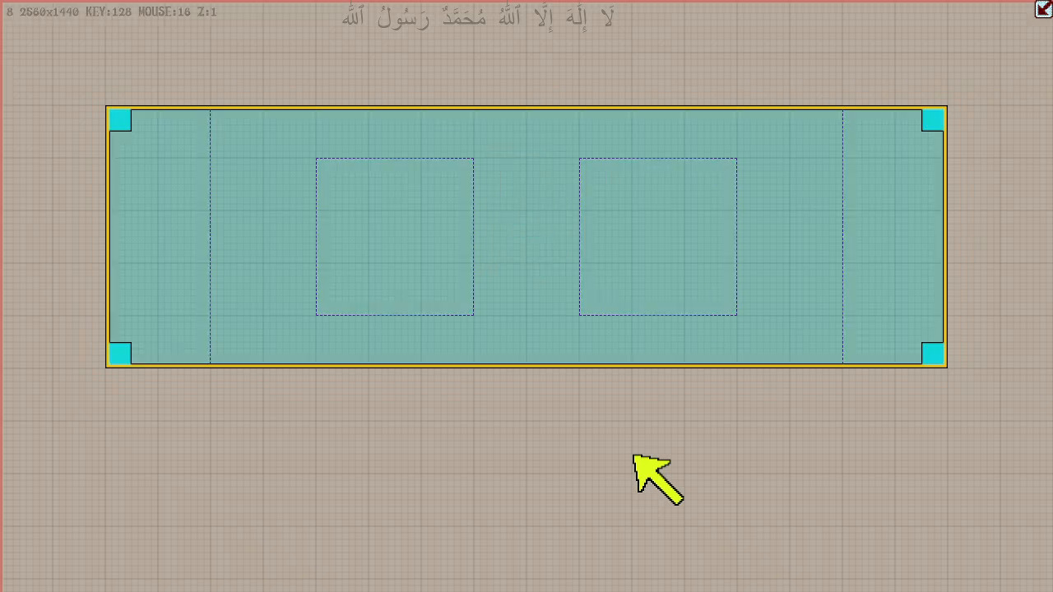
key(Tab)
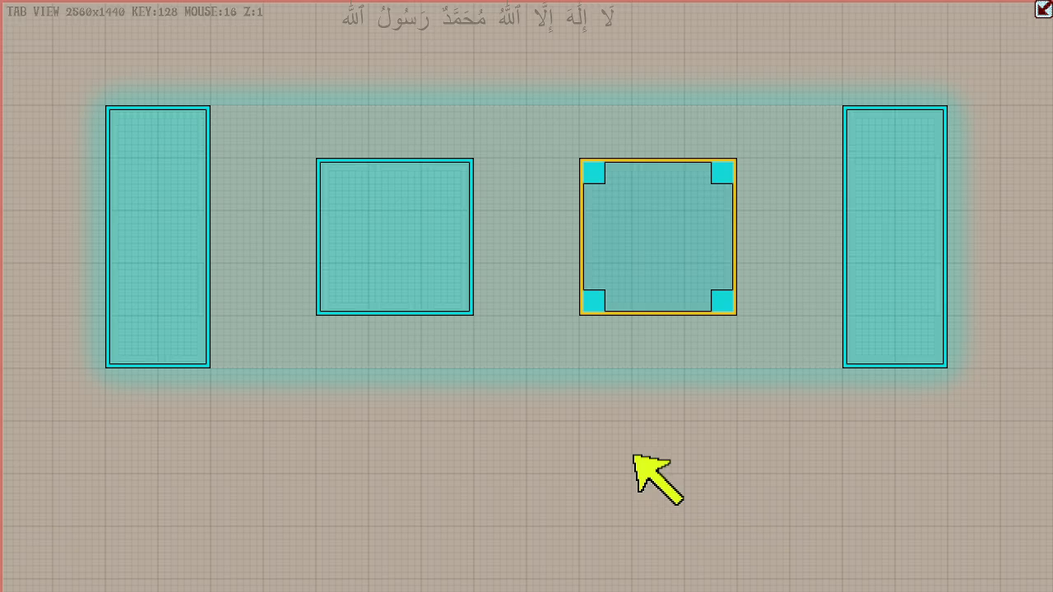
- Move the right inner square one large grid cell left in tab view and return to level 8
key(Tab)
key(Tab)
drag(651, 242, 597, 239)
key(Tab)
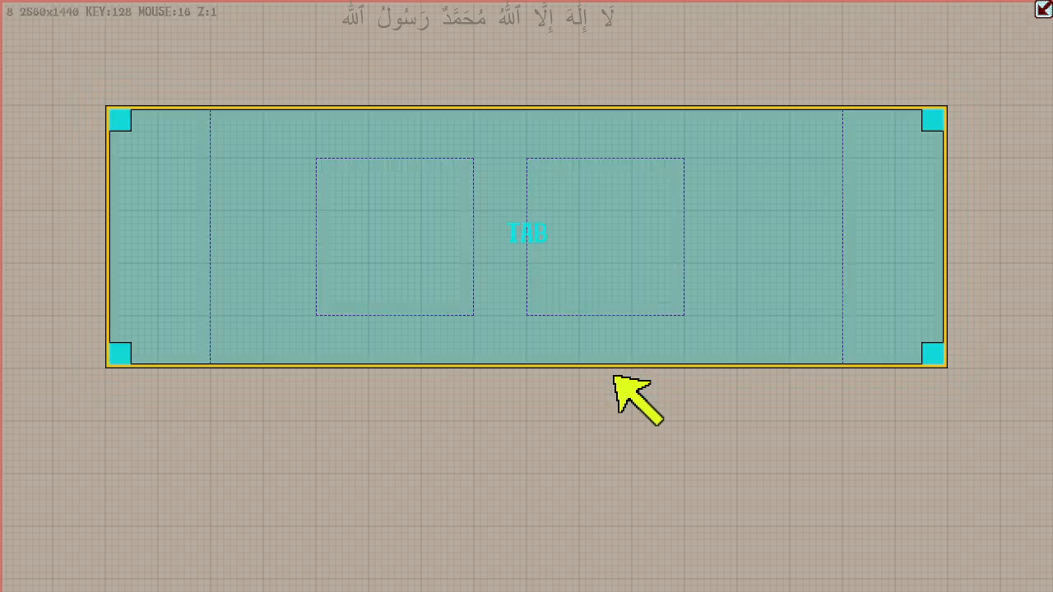
- Draw a wide separate box below the wrapped parent box on level 8
drag(645, 560, 329, 388)
click(500, 247)
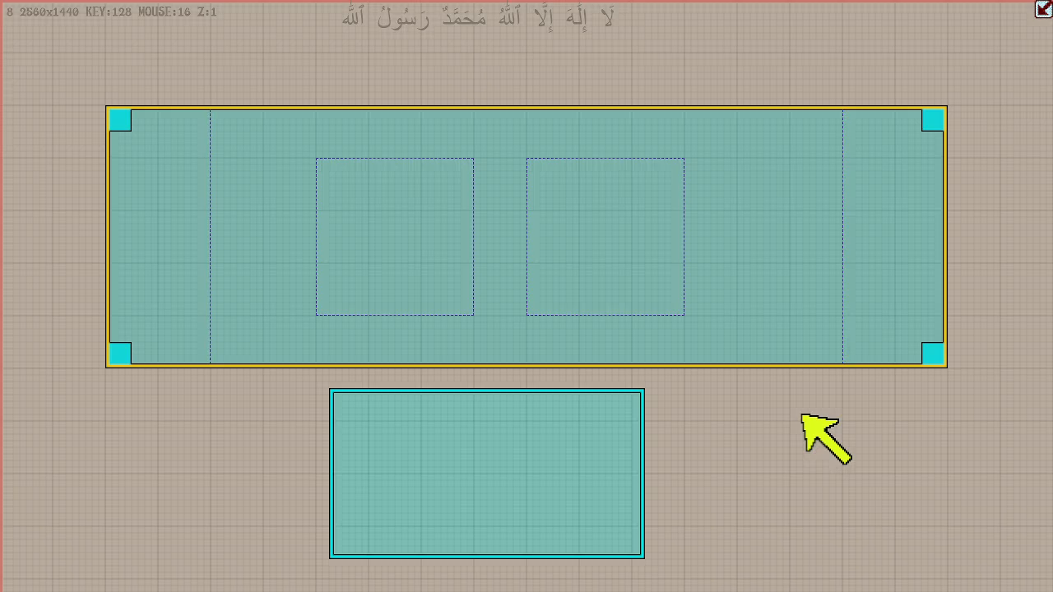
click(576, 460)
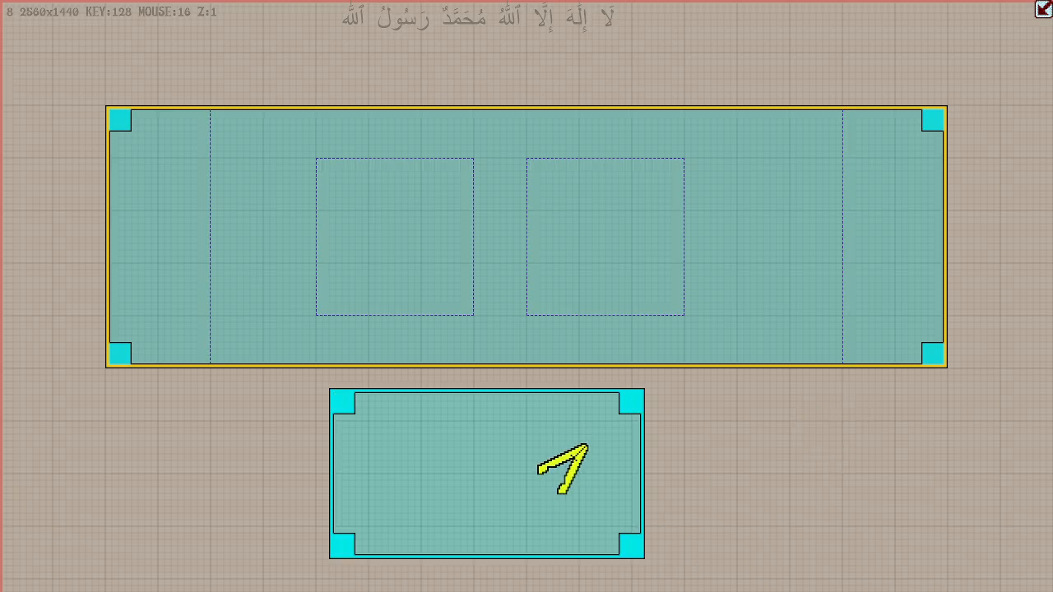
click(722, 446)
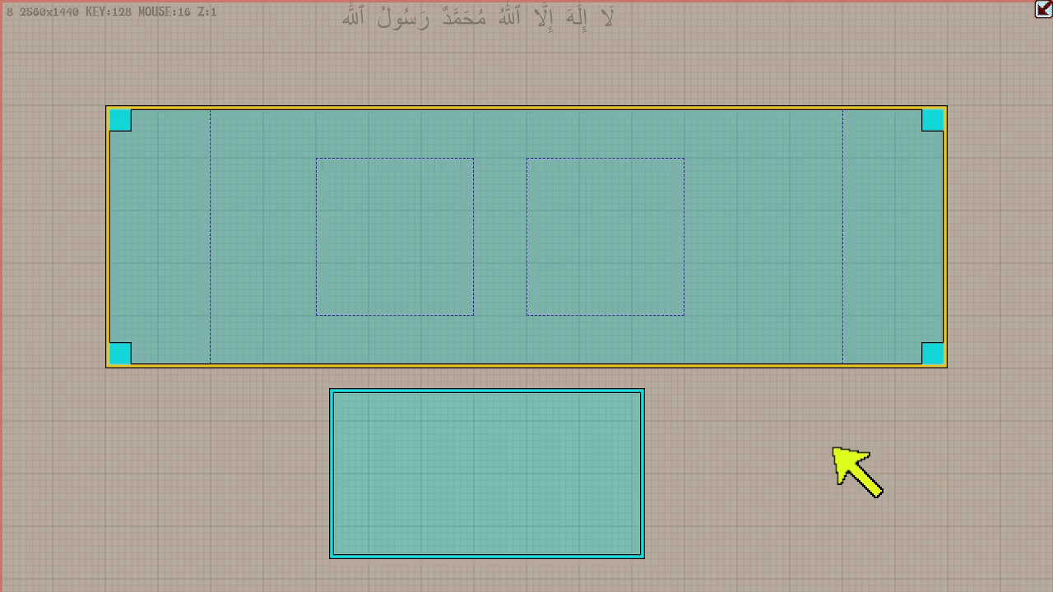
- In tab view, move the left square one cell left, right square one cell up-left and right tall box two cells left; open the preview
key(Tab)
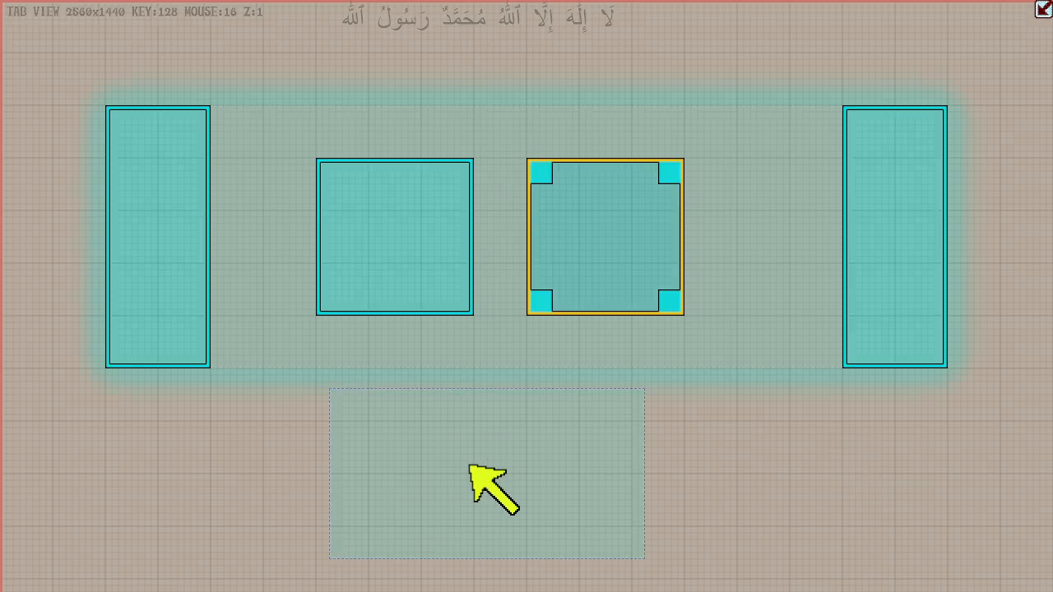
drag(416, 232, 365, 228)
drag(616, 235, 568, 183)
drag(901, 219, 804, 216)
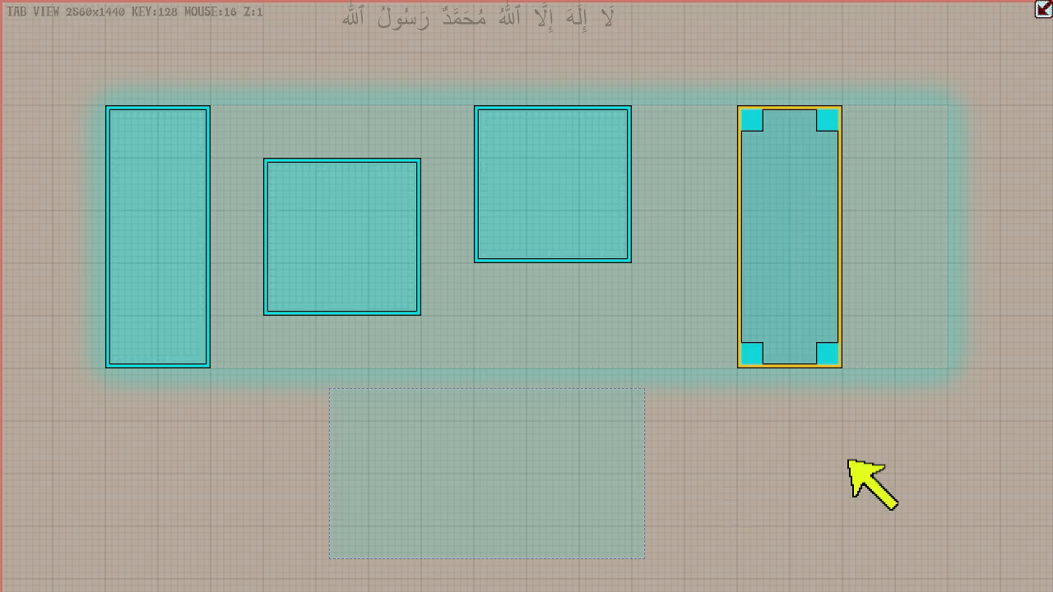
key(Escape)
- Close the preview, narrow the wrapped parent box by two large grid cells and move it one cell right
key(Escape)
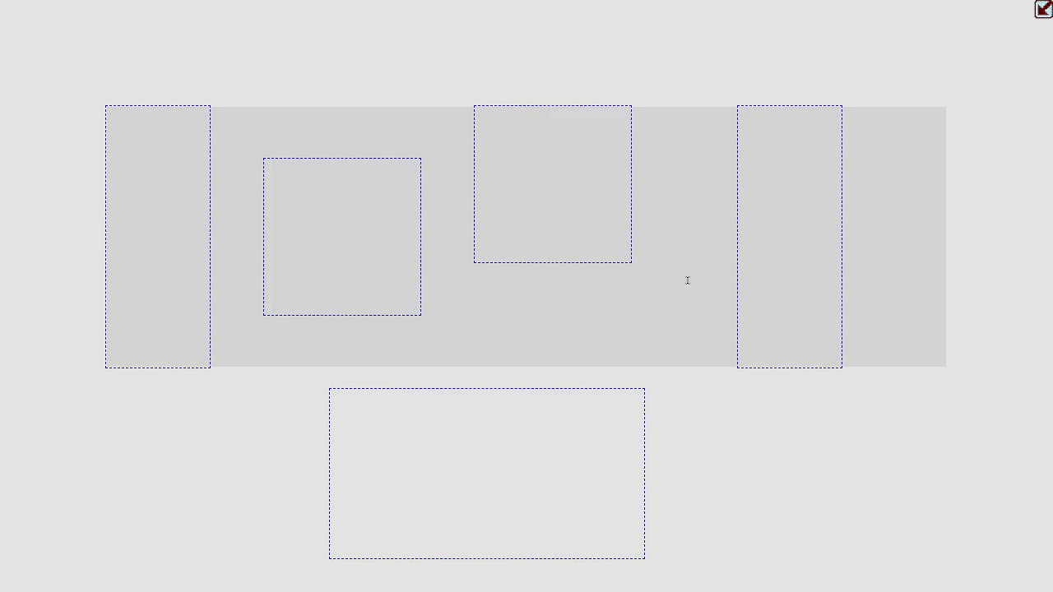
key(Escape)
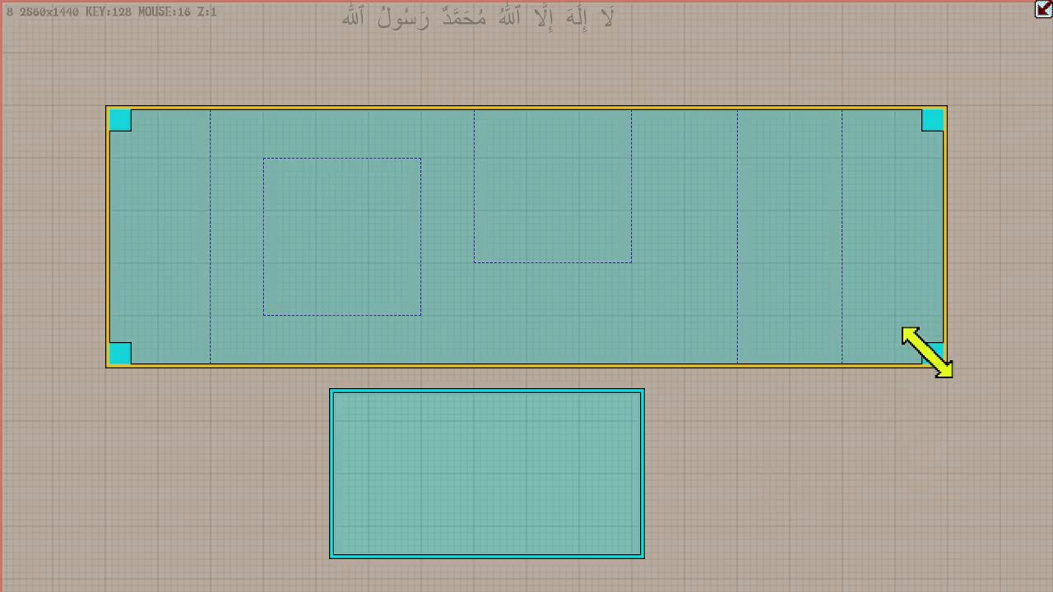
drag(933, 353, 834, 355)
drag(396, 205, 449, 207)
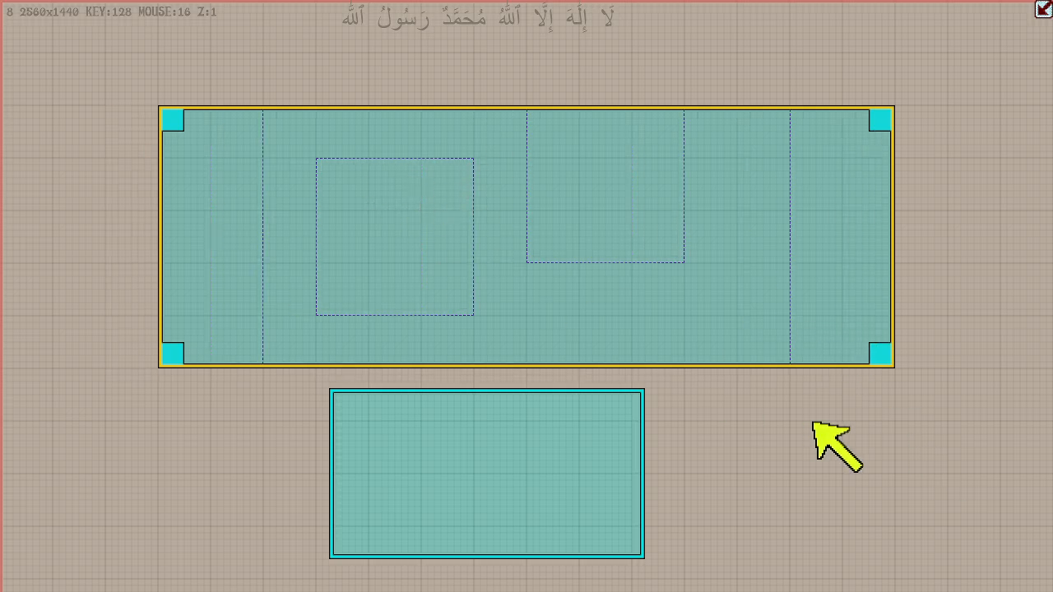
- Check the parent's inner boxes in tab view, return to level 8 and unwrap the parent box
key(Tab)
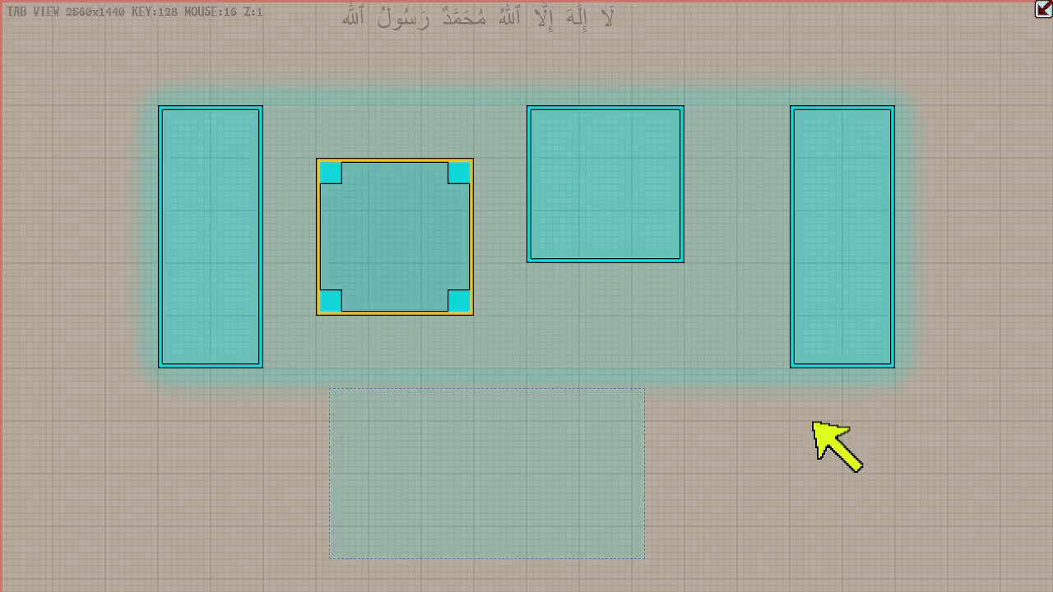
key(Tab)
key(Tab)
key(Tab)
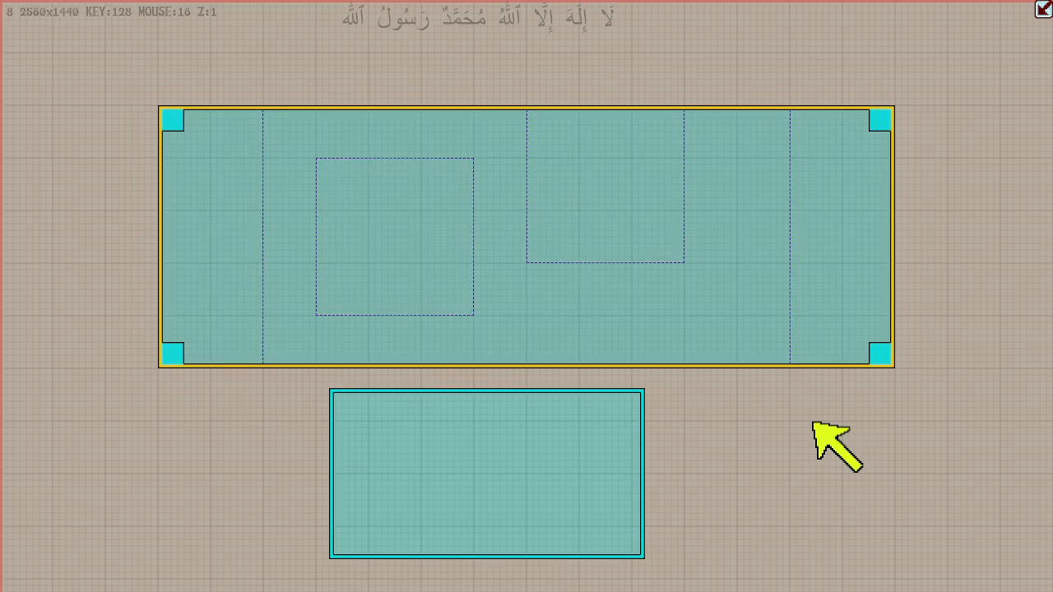
key(q)
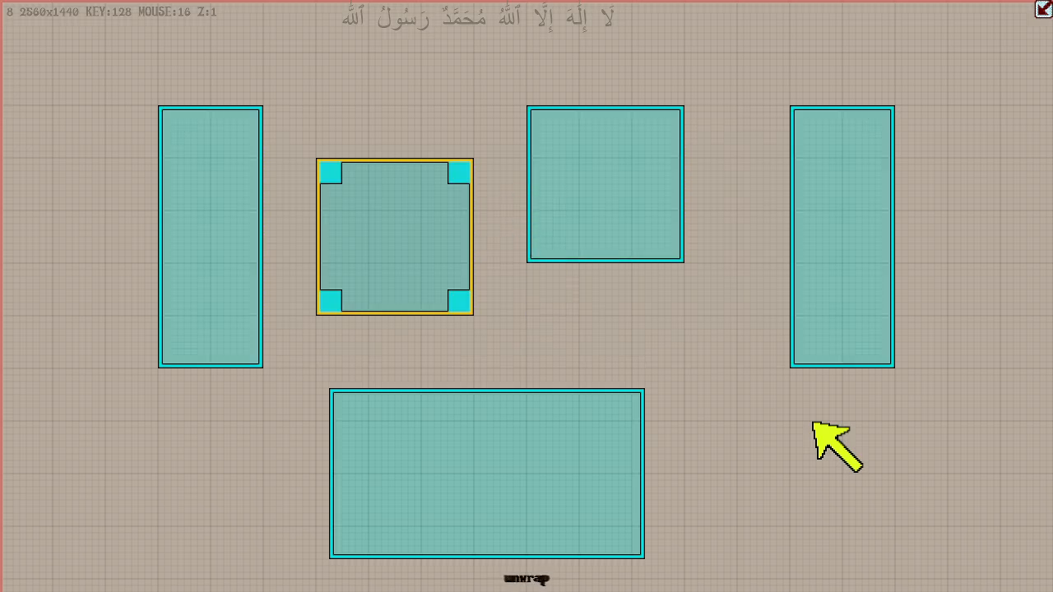
- Try wrapping all five boxes, including the wide lower one, into a single parent box, and unwrap it
key(Down)
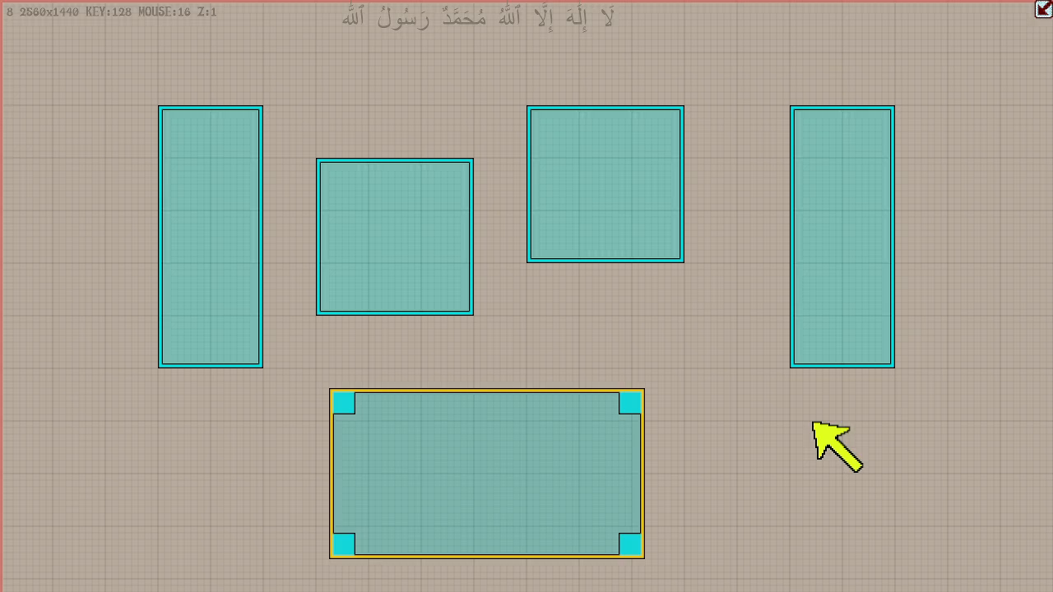
key(w)
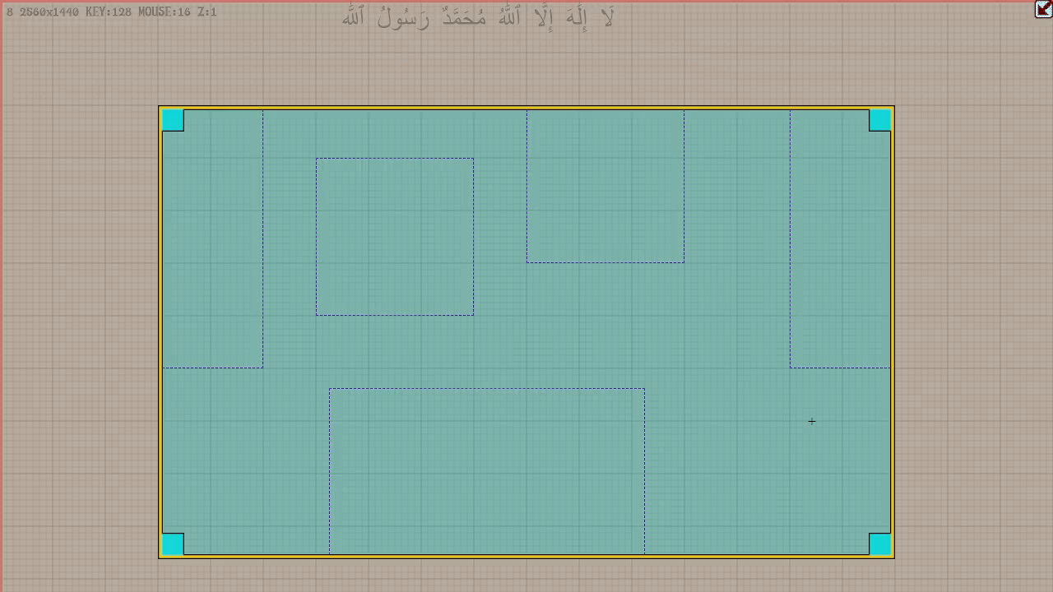
key(u)
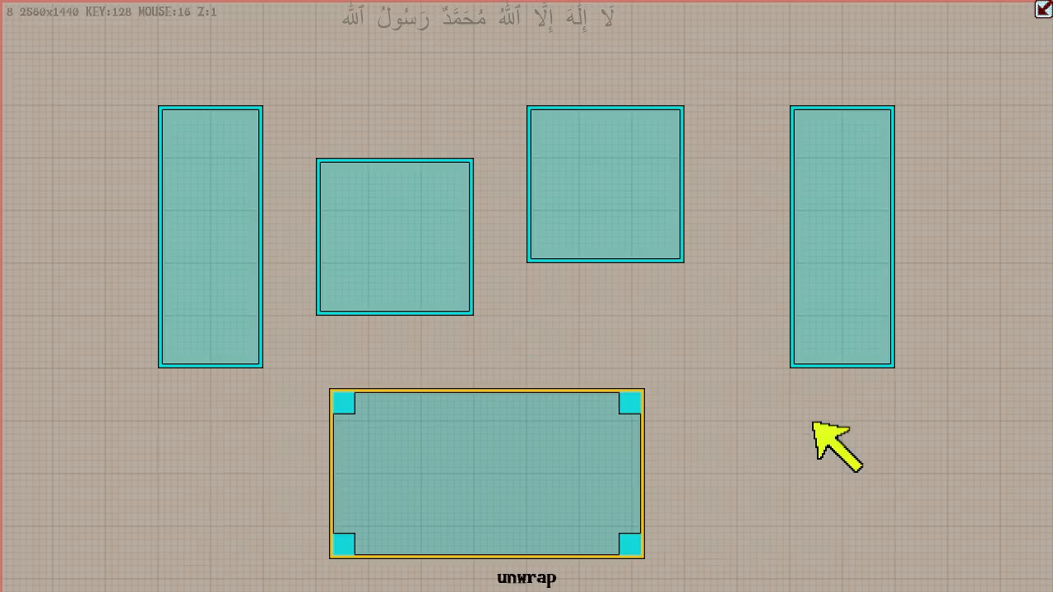
- Move the wide lower box up and left so its upper-left corner meets the nearest large grid lines
key(g)
key(Up)
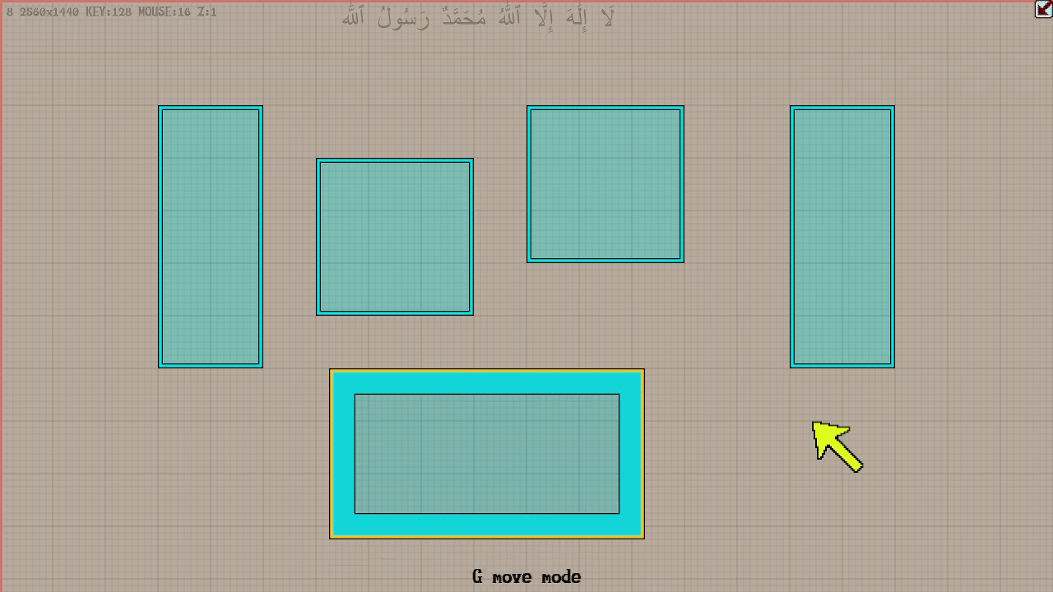
key(Left)
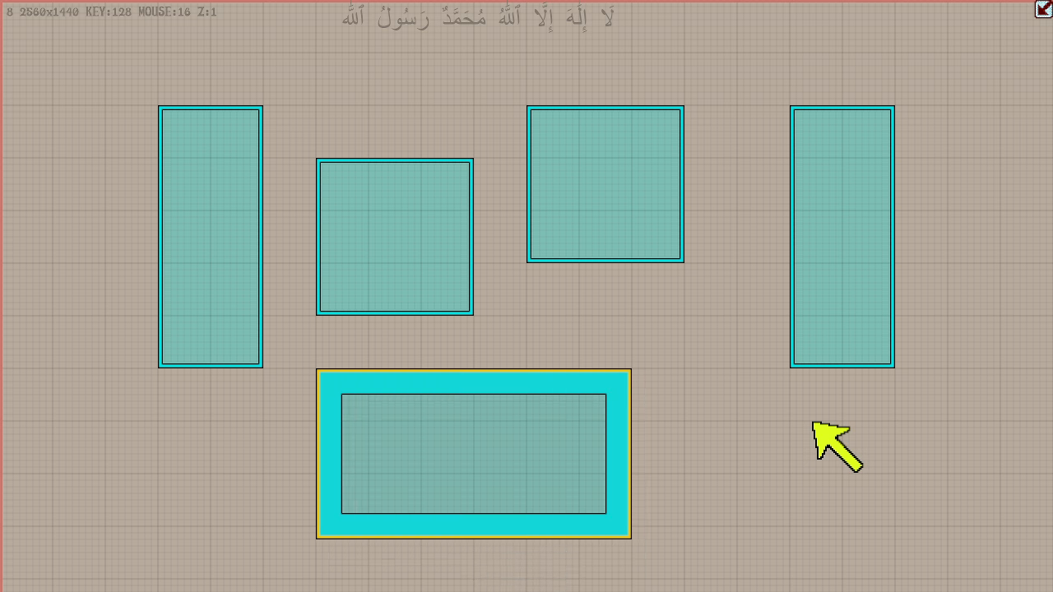